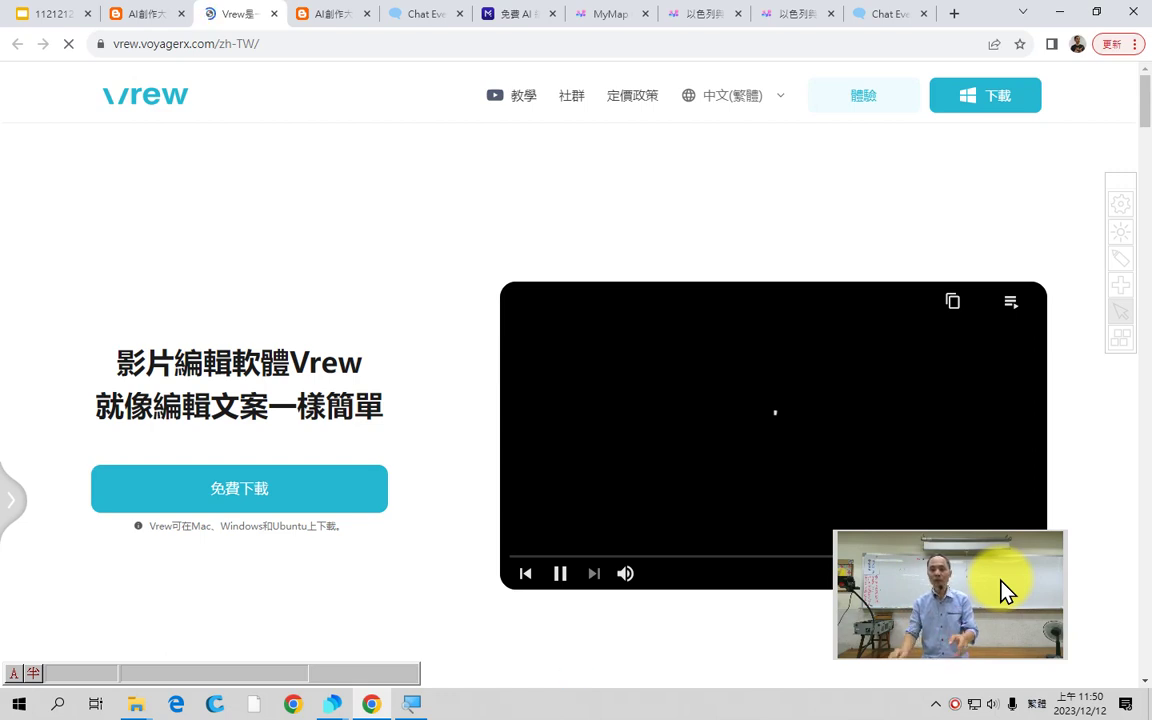
Draw a red waveform with a vertical cut line on the Vrew page, underline the tagline and circle the 體驗 link.
click(1121, 262)
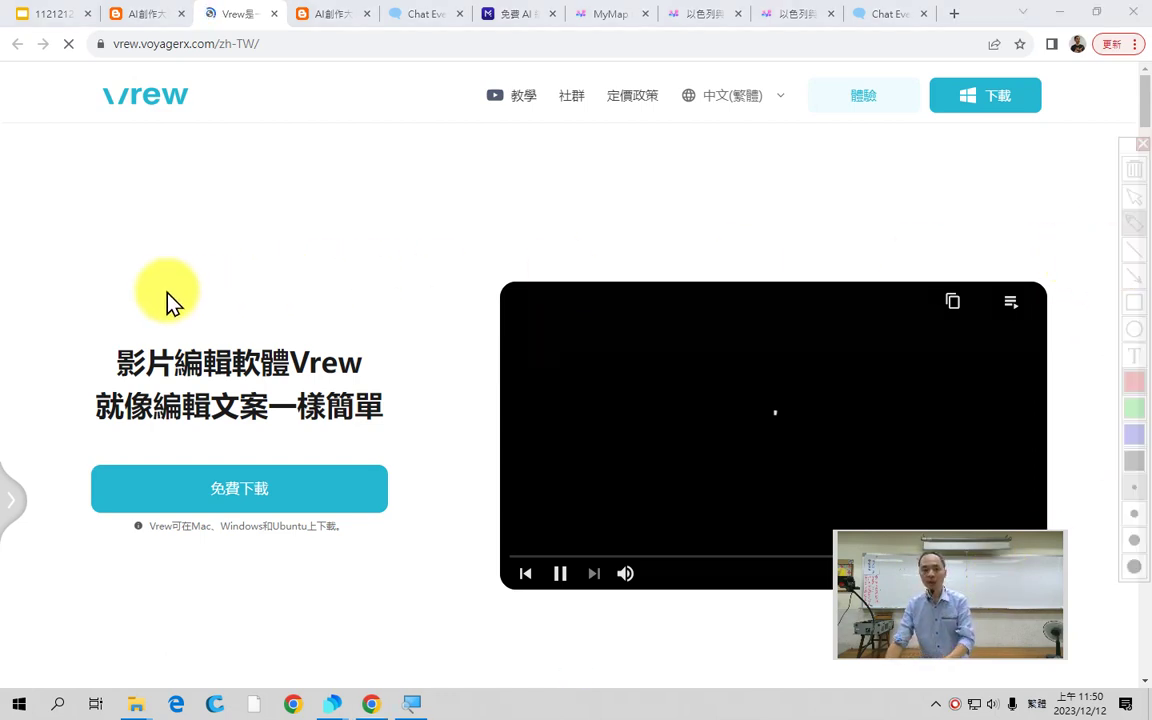
mouse_move(130, 291)
mouse_down()
mouse_move(207, 291)
mouse_move(270, 252)
mouse_move(348, 248)
mouse_up()
drag(468, 258, 666, 234)
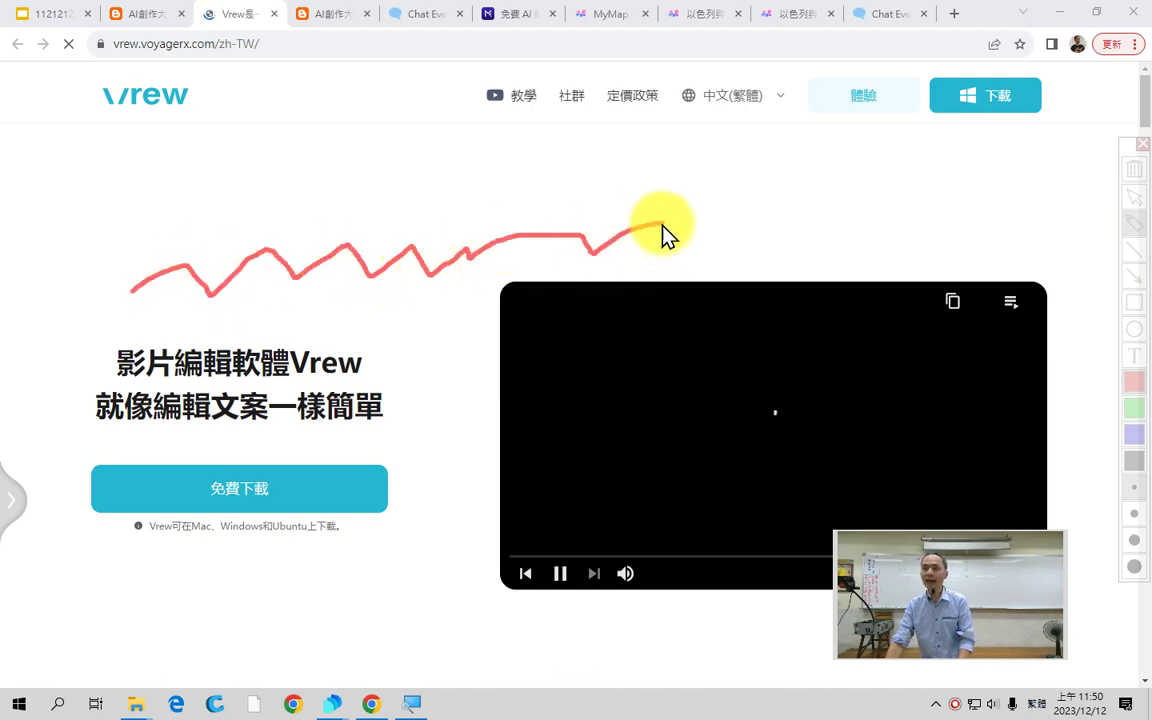
drag(602, 152, 604, 288)
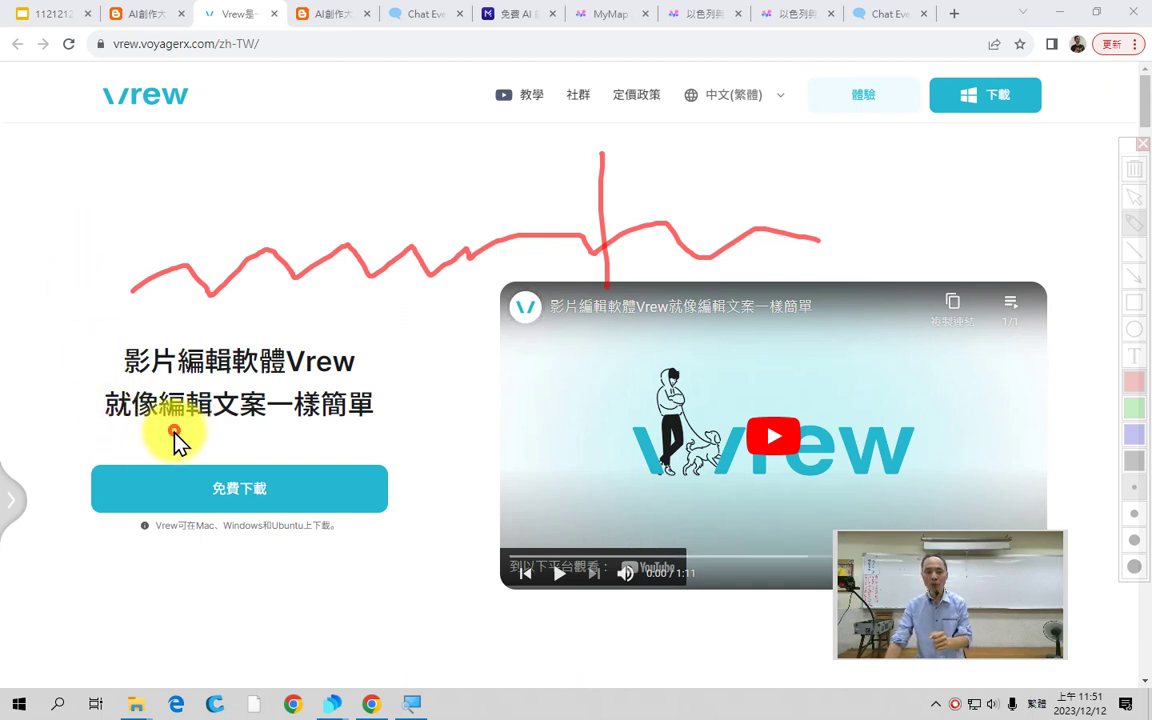
drag(172, 432, 389, 438)
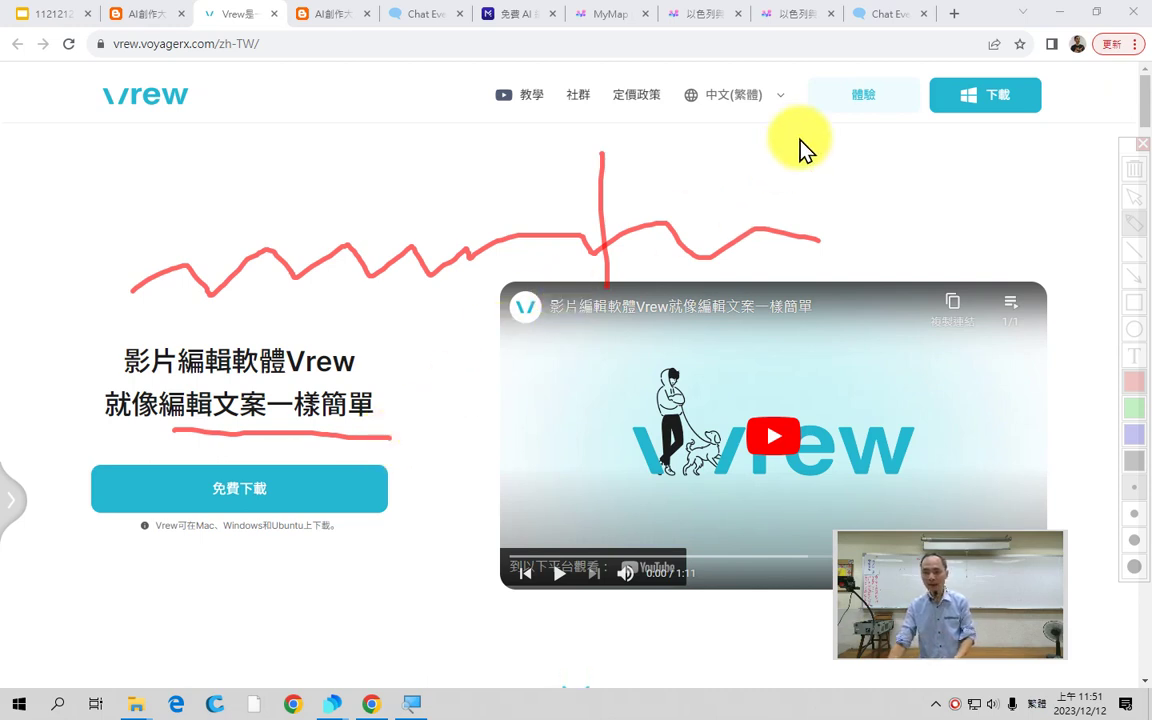
mouse_move(890, 118)
mouse_down()
mouse_move(821, 115)
mouse_move(833, 74)
mouse_move(884, 56)
mouse_move(915, 84)
mouse_move(893, 150)
mouse_move(862, 172)
mouse_up()
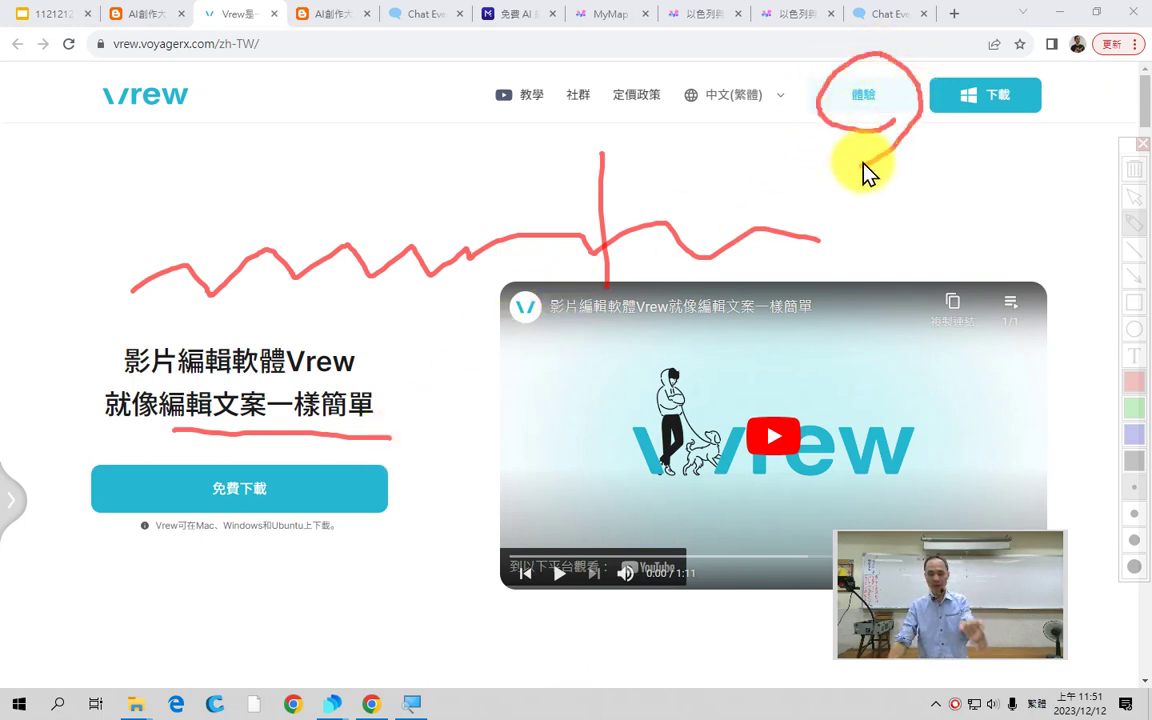
Open the online trial version of Vrew and circle its trial notice in red, clearing the mark again.
click(861, 100)
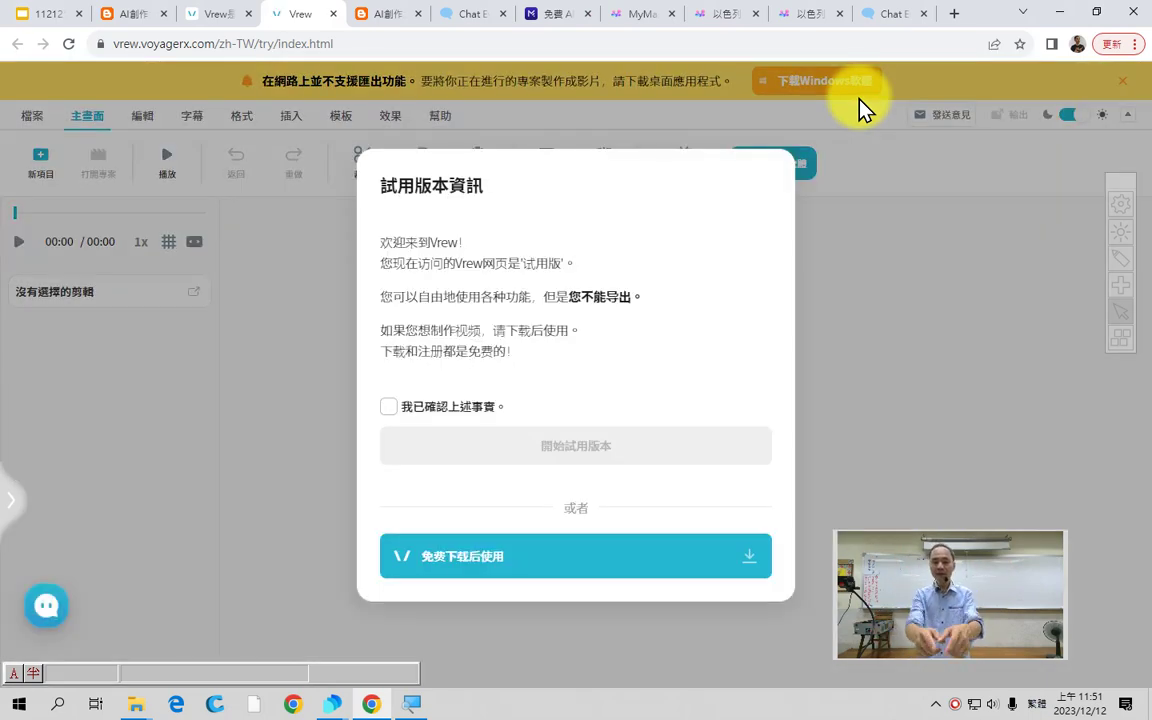
key(ctrl+shift+p)
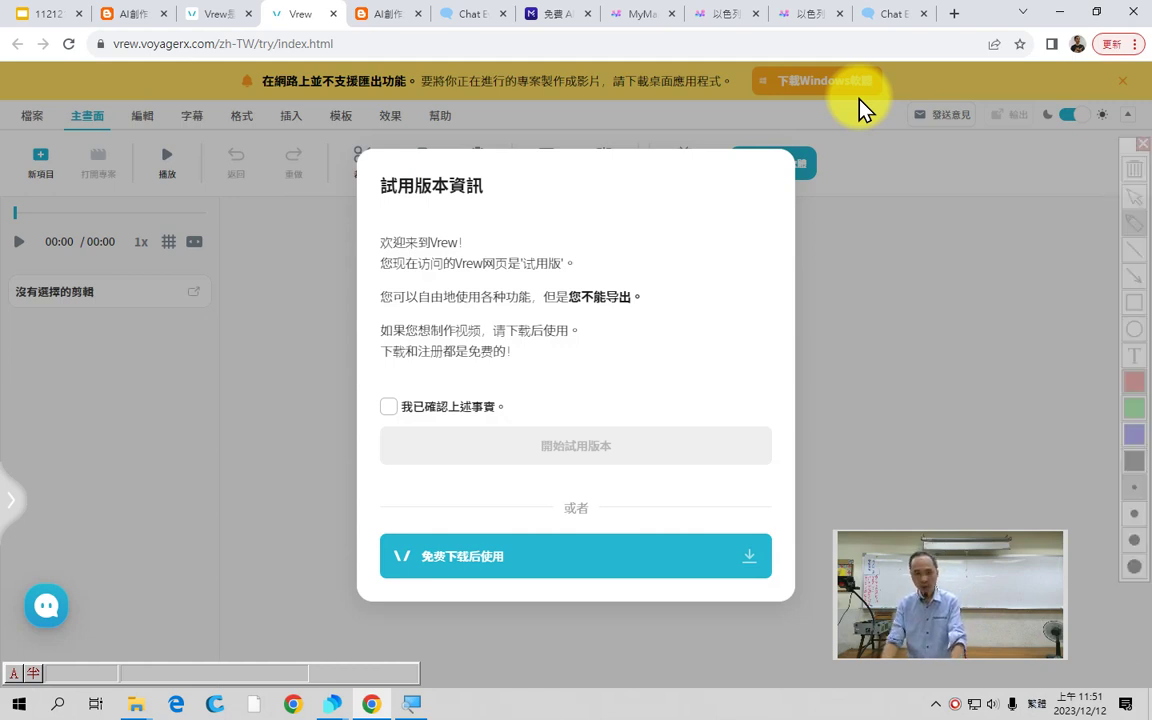
mouse_move(431, 150)
mouse_down()
mouse_move(377, 152)
mouse_move(336, 228)
mouse_move(347, 321)
mouse_move(392, 404)
mouse_move(525, 453)
mouse_move(672, 378)
mouse_move(644, 208)
mouse_move(415, 143)
mouse_up()
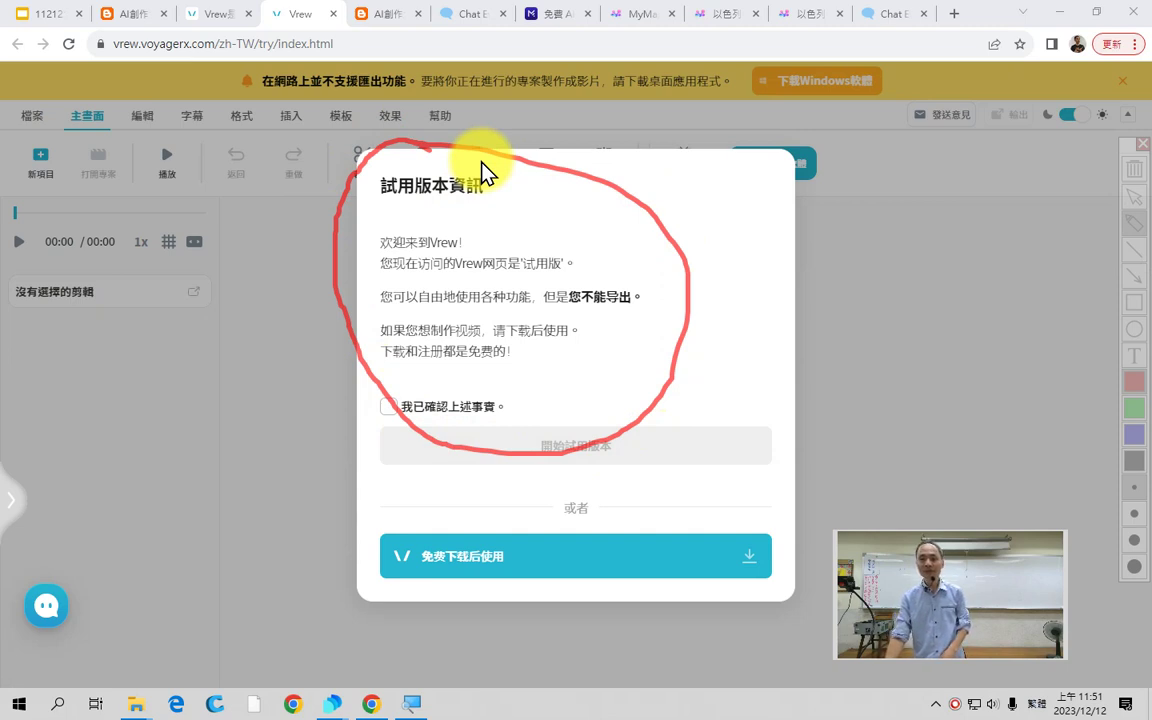
key(ctrl+shift+p)
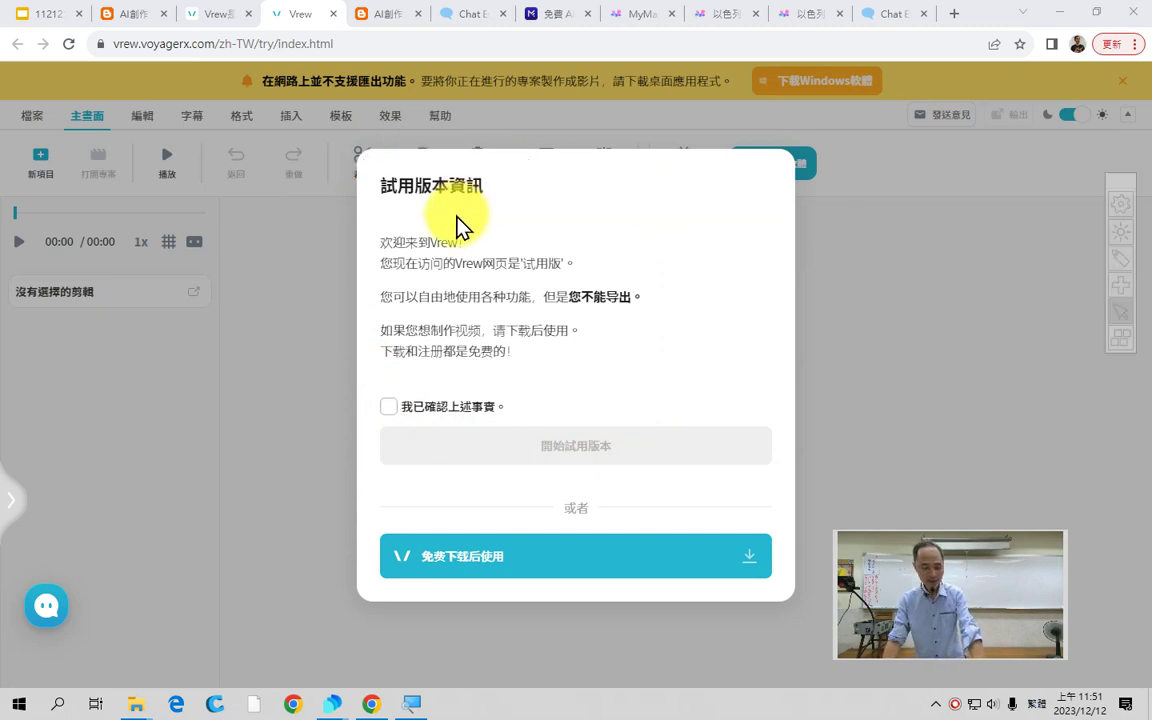
Accept the trial notice, start the trial version with its demo video and dismiss the export-limit banner.
click(389, 408)
click(586, 450)
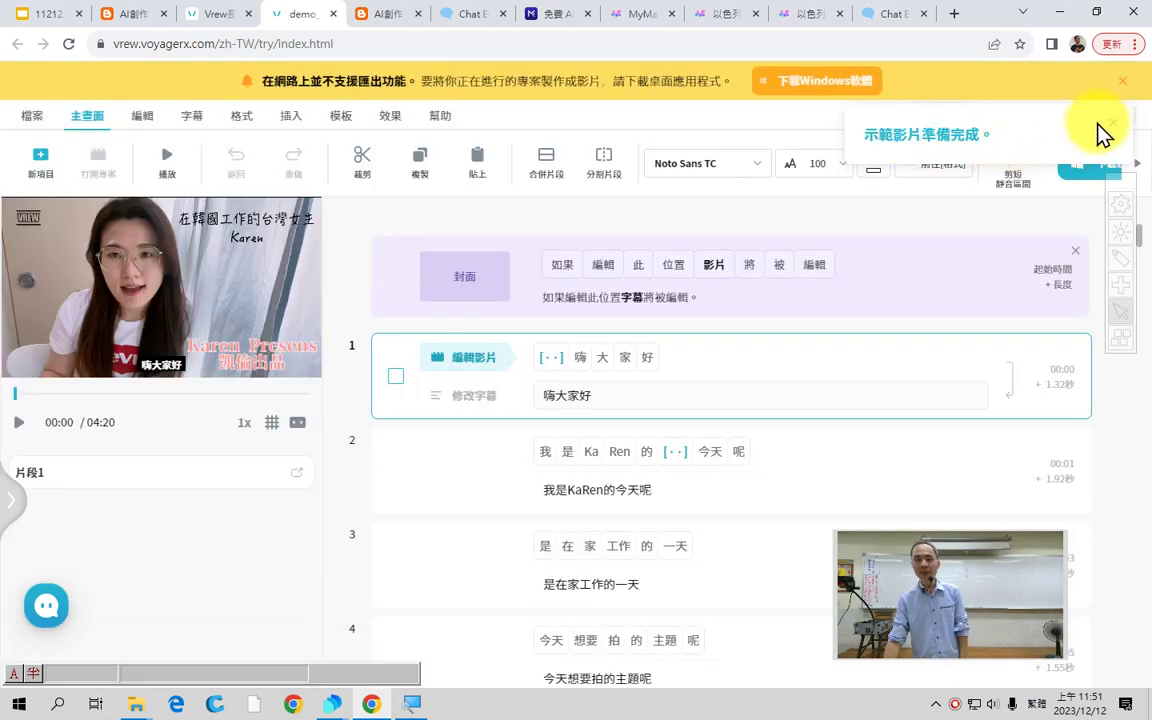
click(1121, 80)
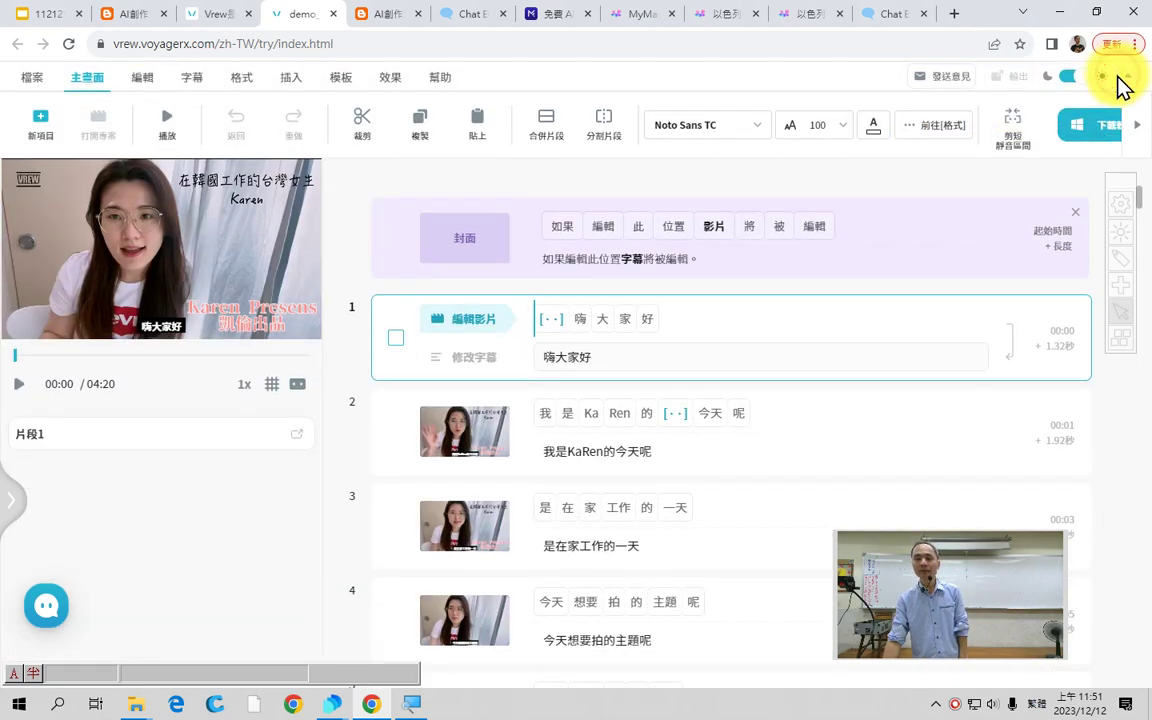
Widen the video preview, then play the demo video from the beginning and pause it at the fourth clip.
drag(320, 228, 374, 236)
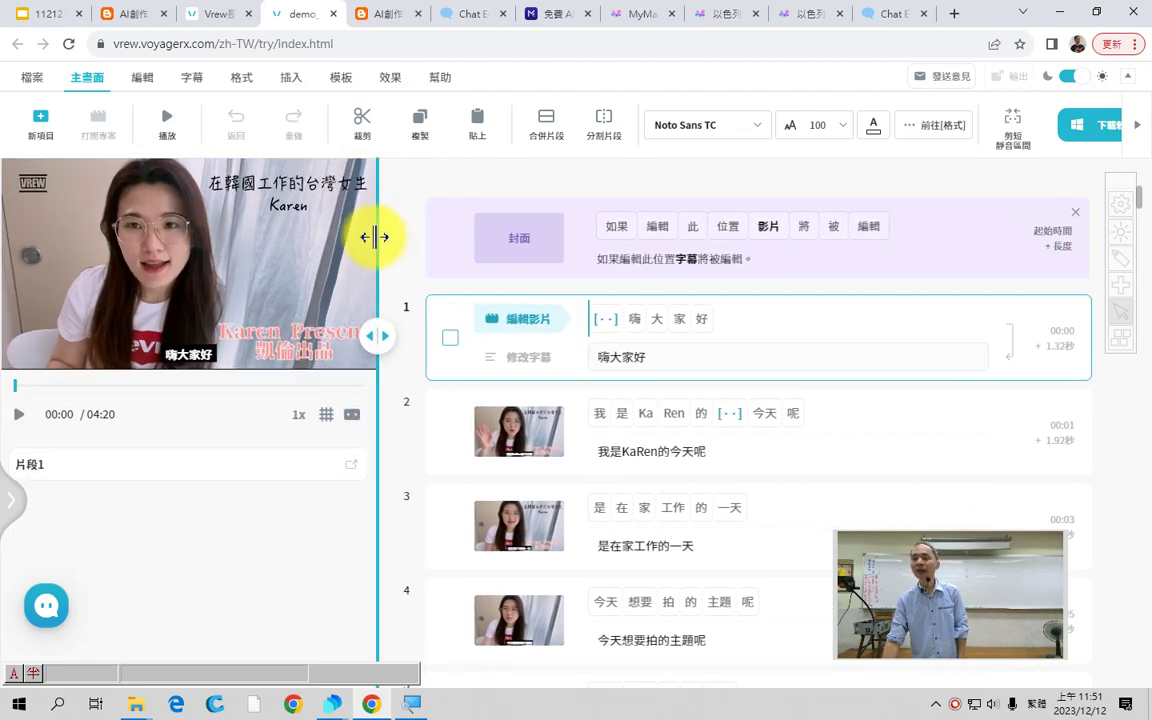
click(20, 418)
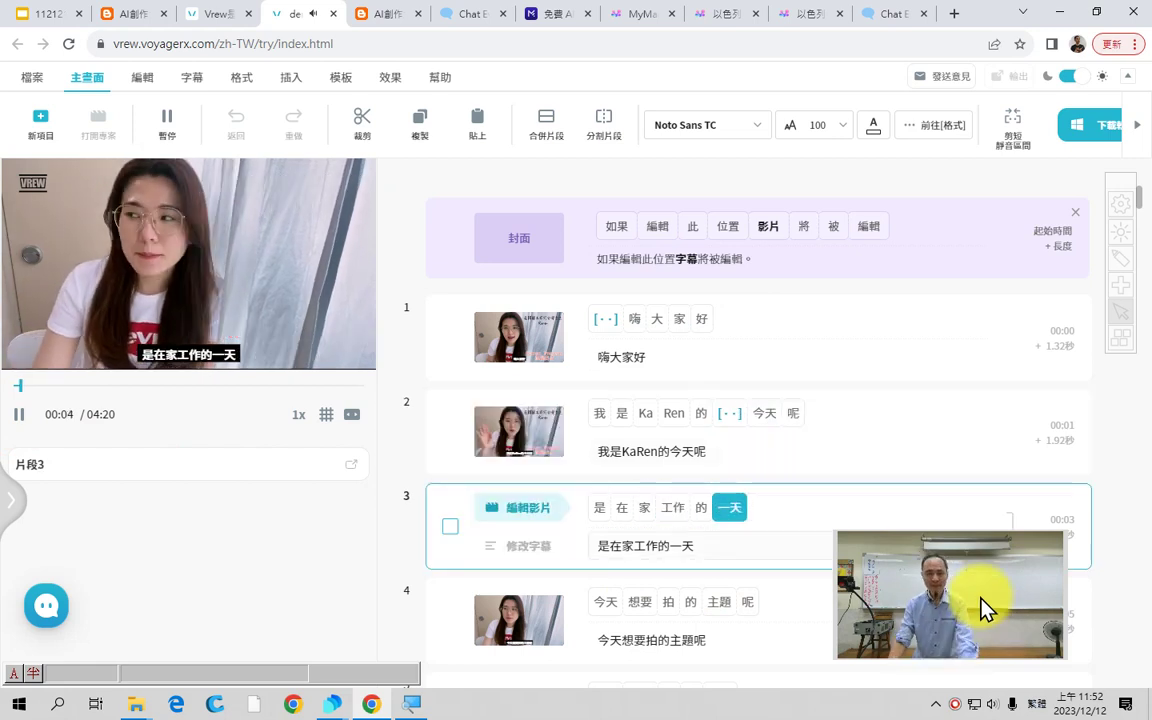
key(space)
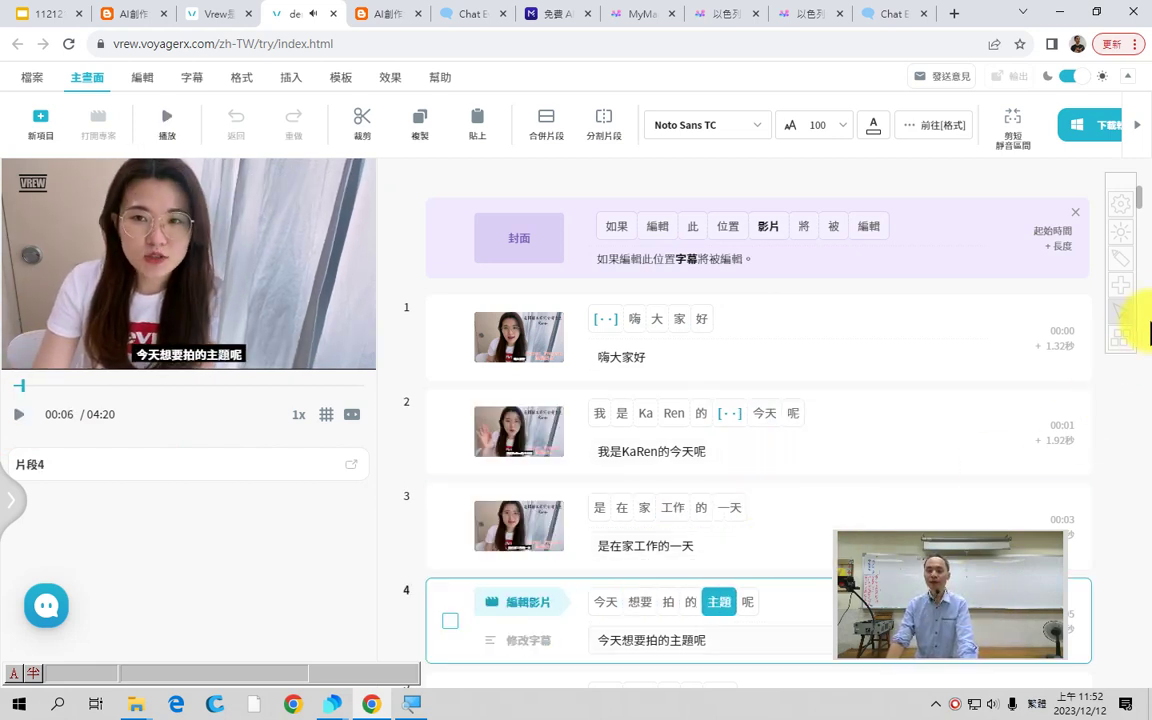
Mark the clip list with a downward red arrow, check marks and a circle around the first clip's text, then clear the drawing.
click(1124, 258)
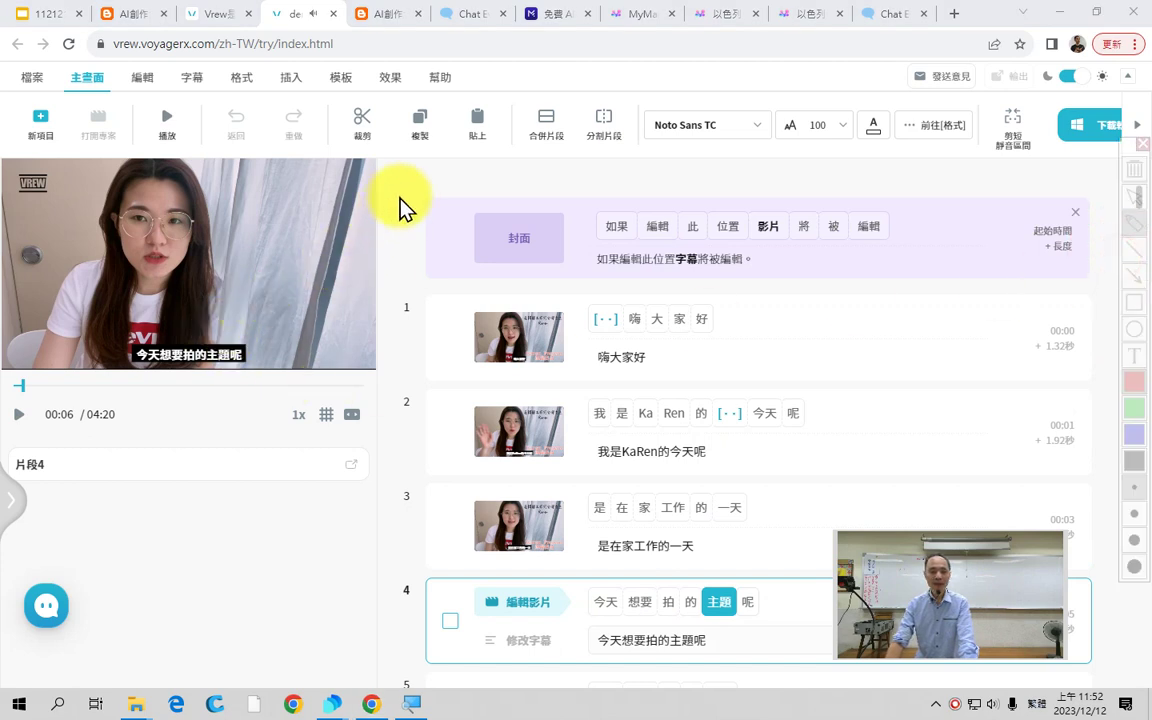
mouse_move(420, 182)
mouse_down()
mouse_move(406, 596)
mouse_move(381, 567)
mouse_up()
drag(458, 528, 410, 592)
drag(448, 300, 452, 284)
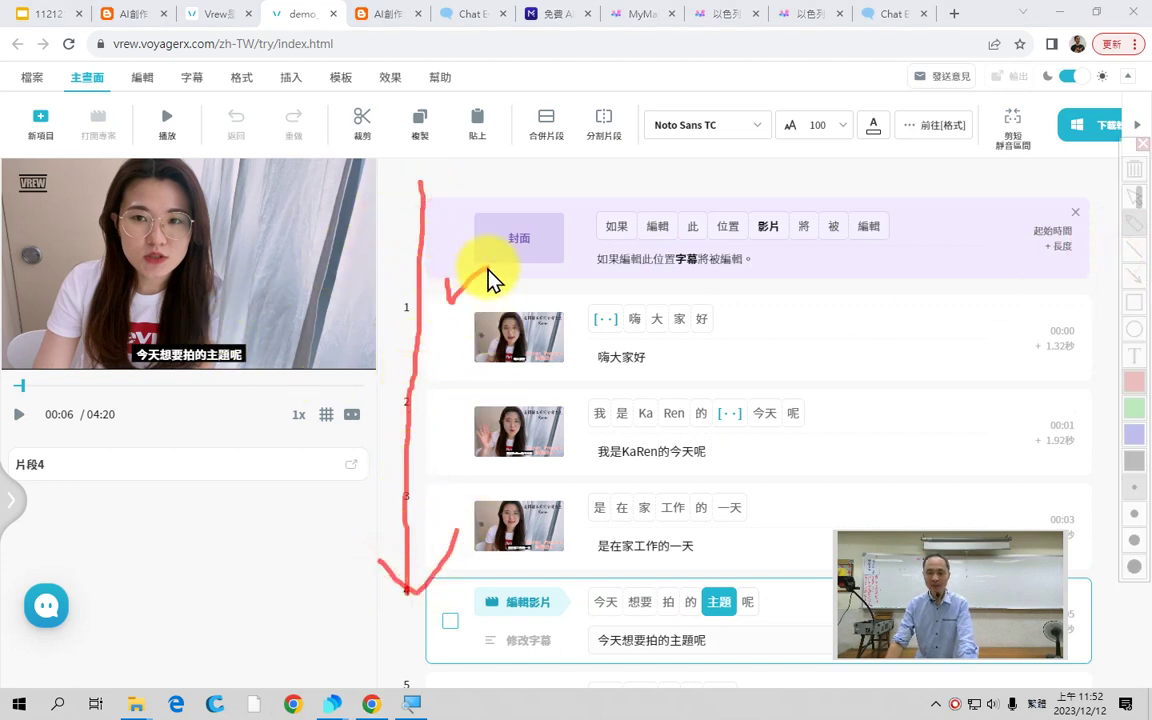
mouse_move(440, 373)
mouse_down()
mouse_move(450, 411)
mouse_move(500, 378)
mouse_up()
mouse_move(440, 490)
mouse_down()
mouse_move(442, 501)
mouse_move(508, 472)
mouse_up()
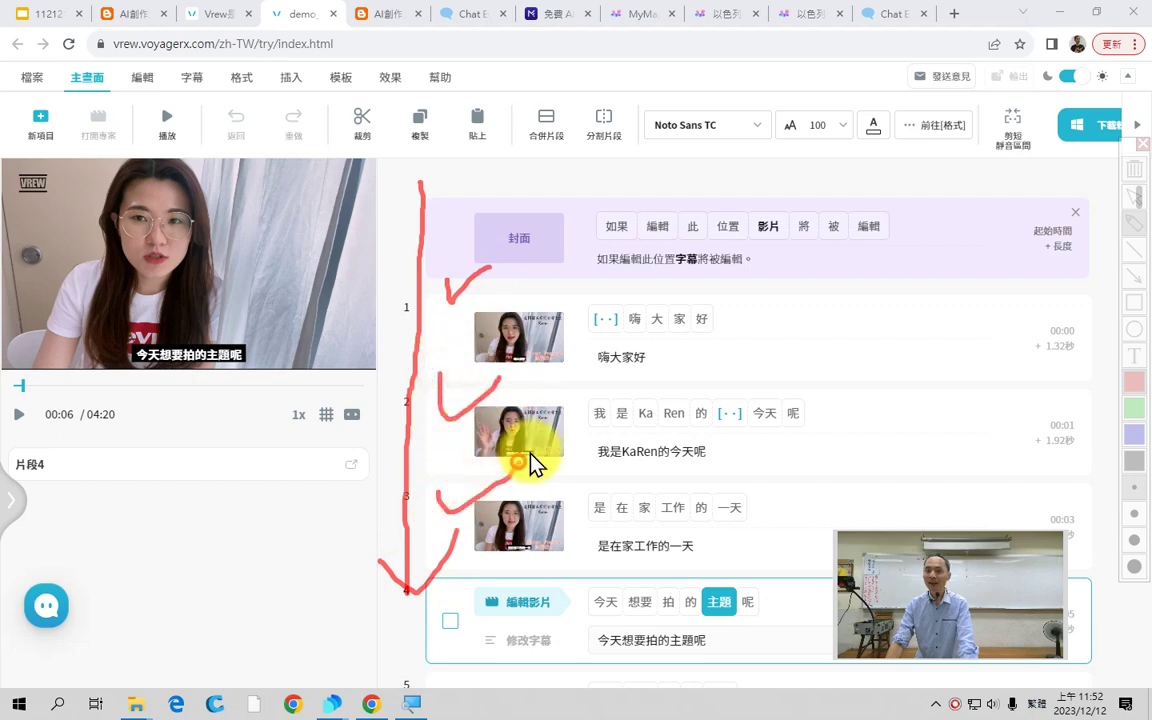
mouse_move(778, 352)
mouse_down()
mouse_move(733, 373)
mouse_move(600, 379)
mouse_move(563, 325)
mouse_move(631, 267)
mouse_move(760, 296)
mouse_move(771, 357)
mouse_move(576, 344)
mouse_move(824, 366)
mouse_up()
mouse_move(725, 303)
mouse_down()
mouse_move(789, 268)
mouse_move(760, 295)
mouse_up()
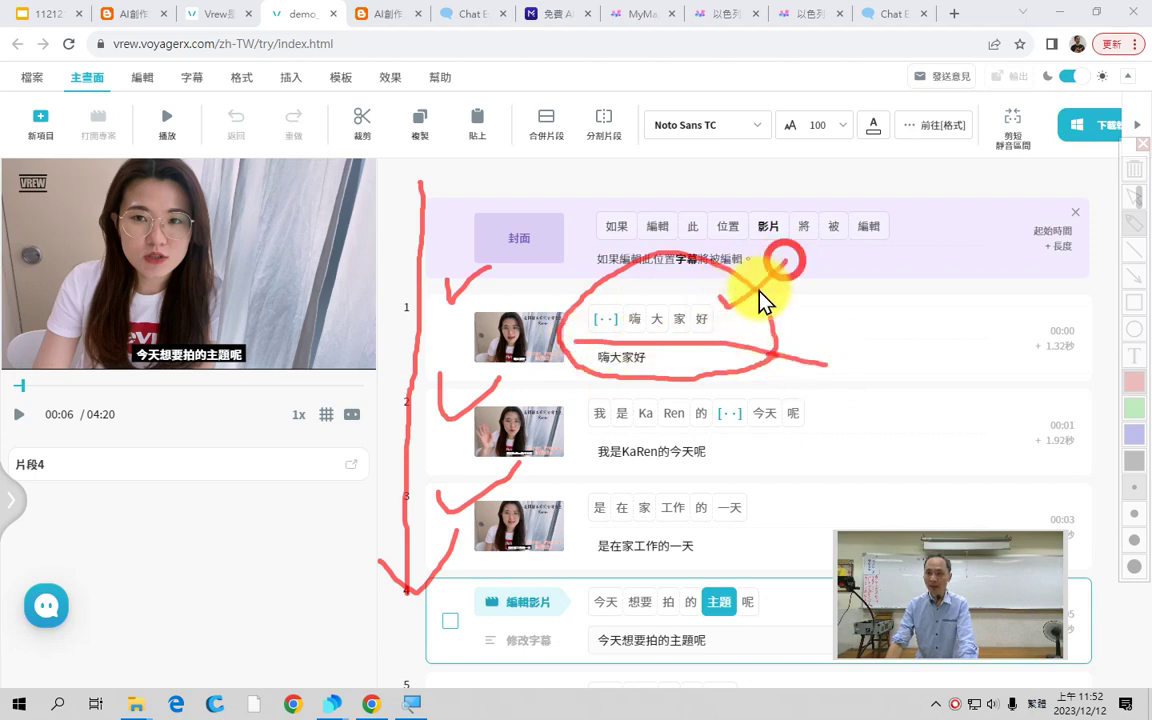
key(ctrl+z)
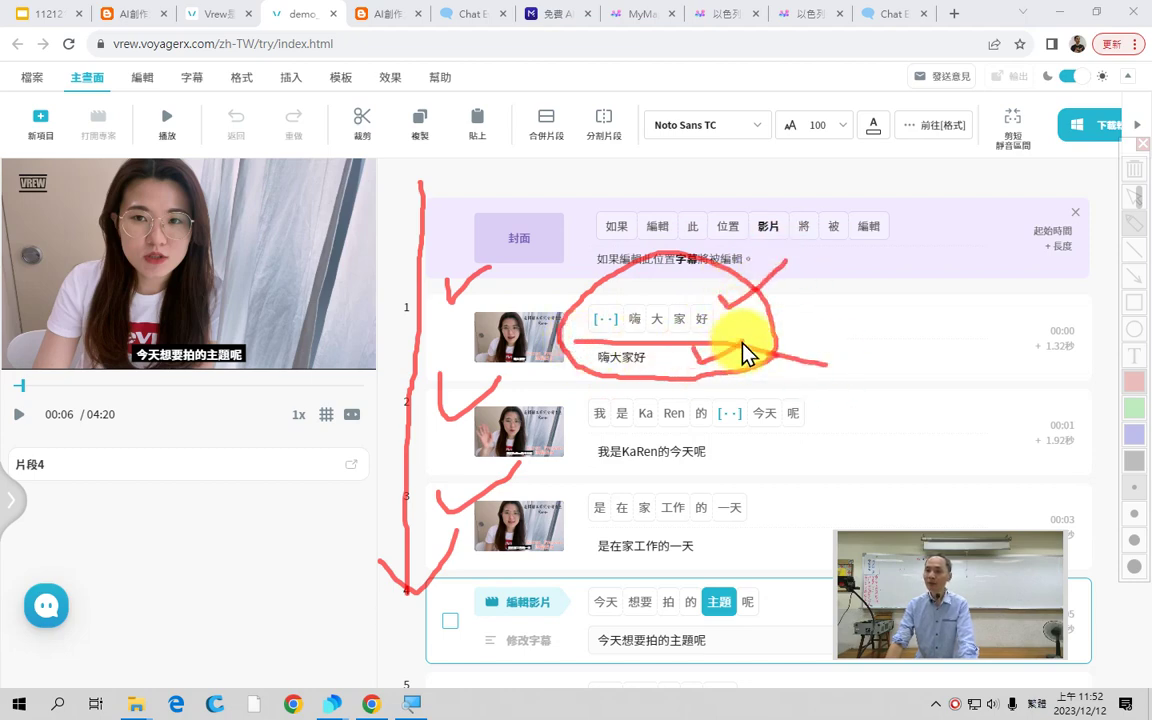
key(Escape)
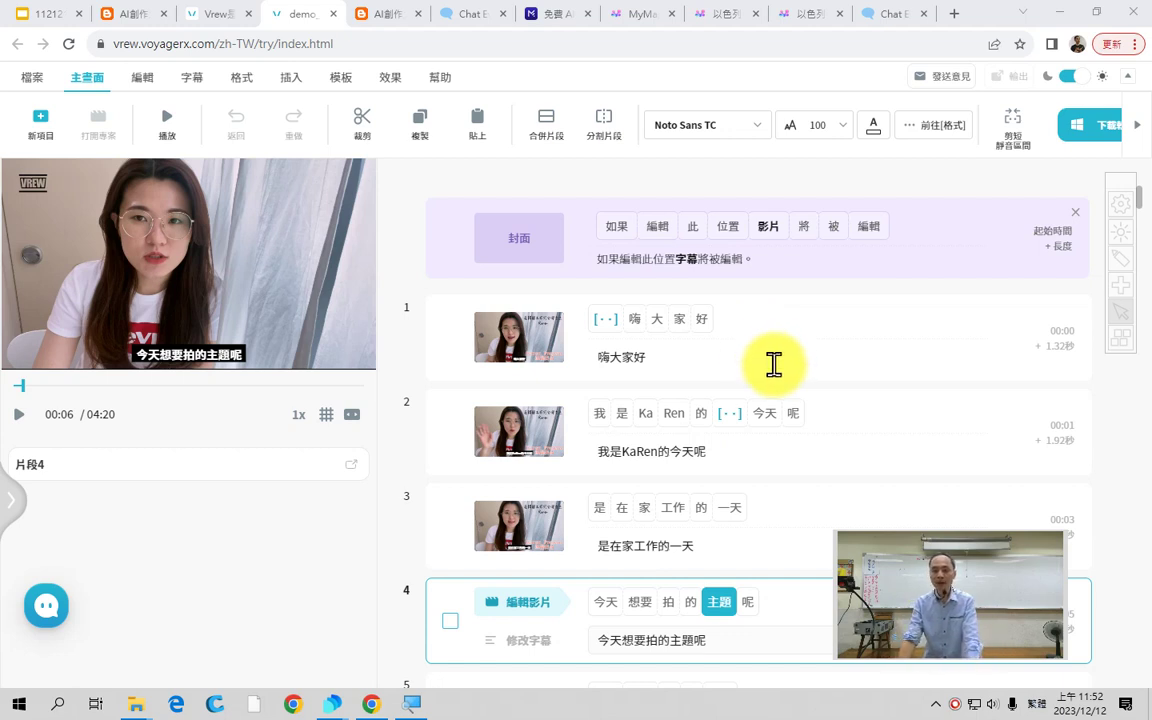
Select the first clip, 嗨大家好, and move it below the second clip.
click(602, 358)
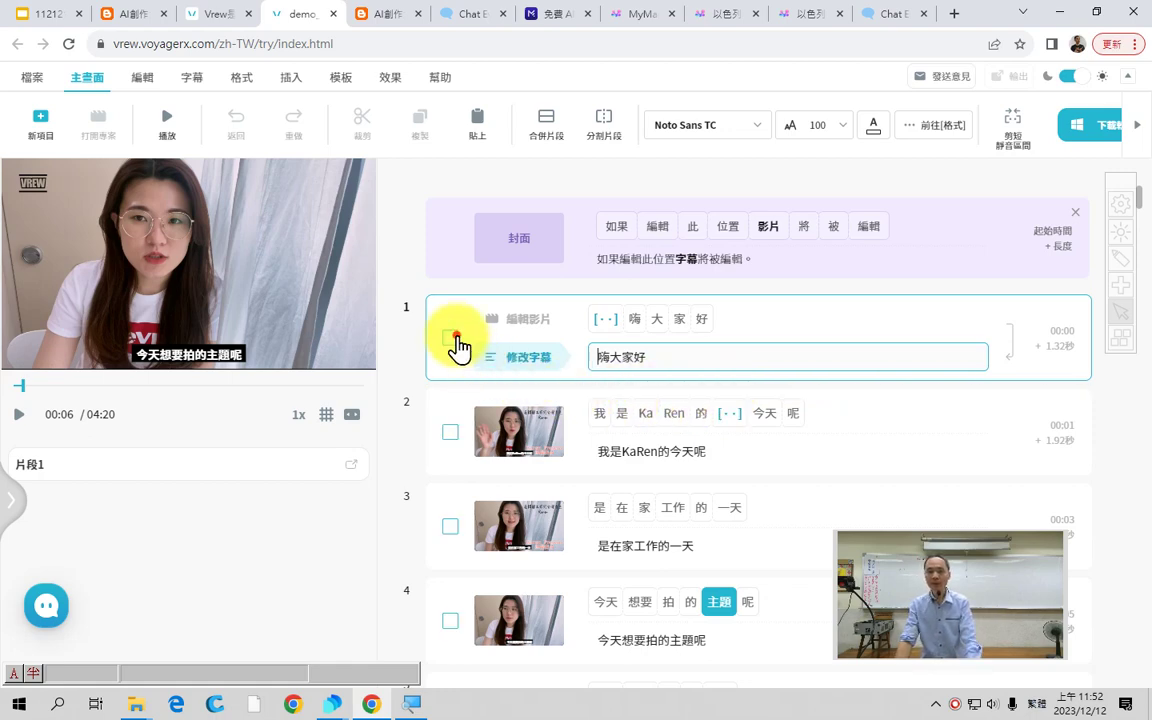
click(451, 339)
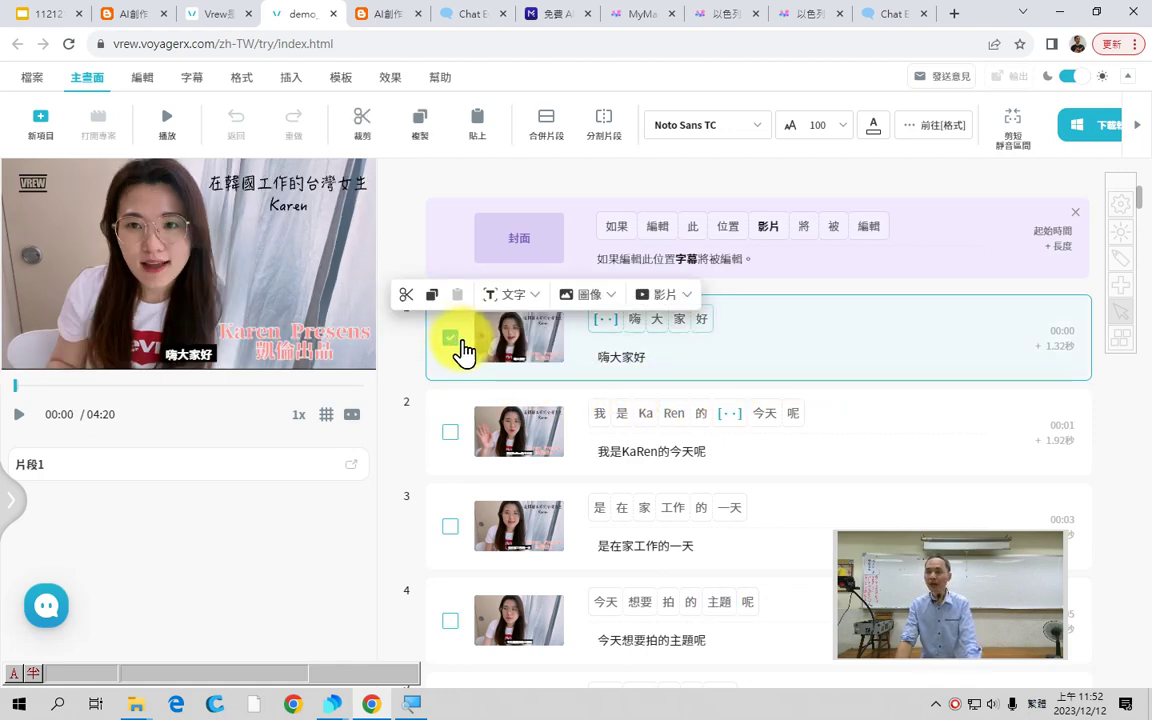
drag(579, 347, 573, 465)
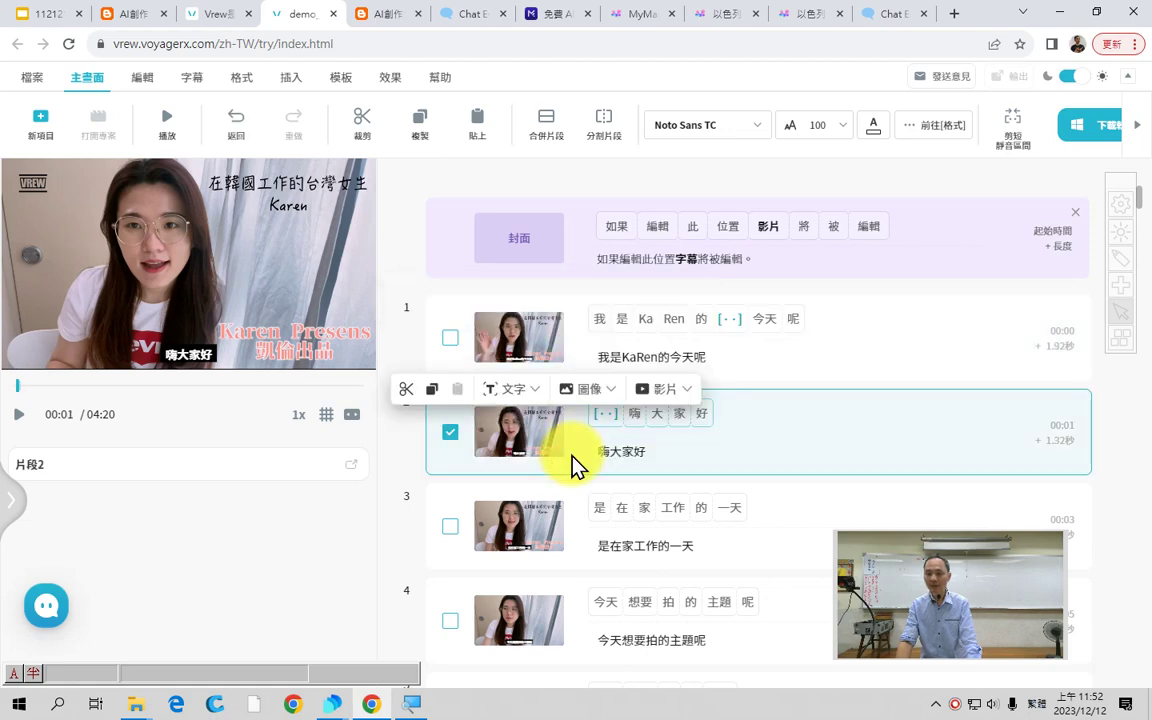
Play the reordered video from the first clip and pause it at the fourth clip.
click(586, 319)
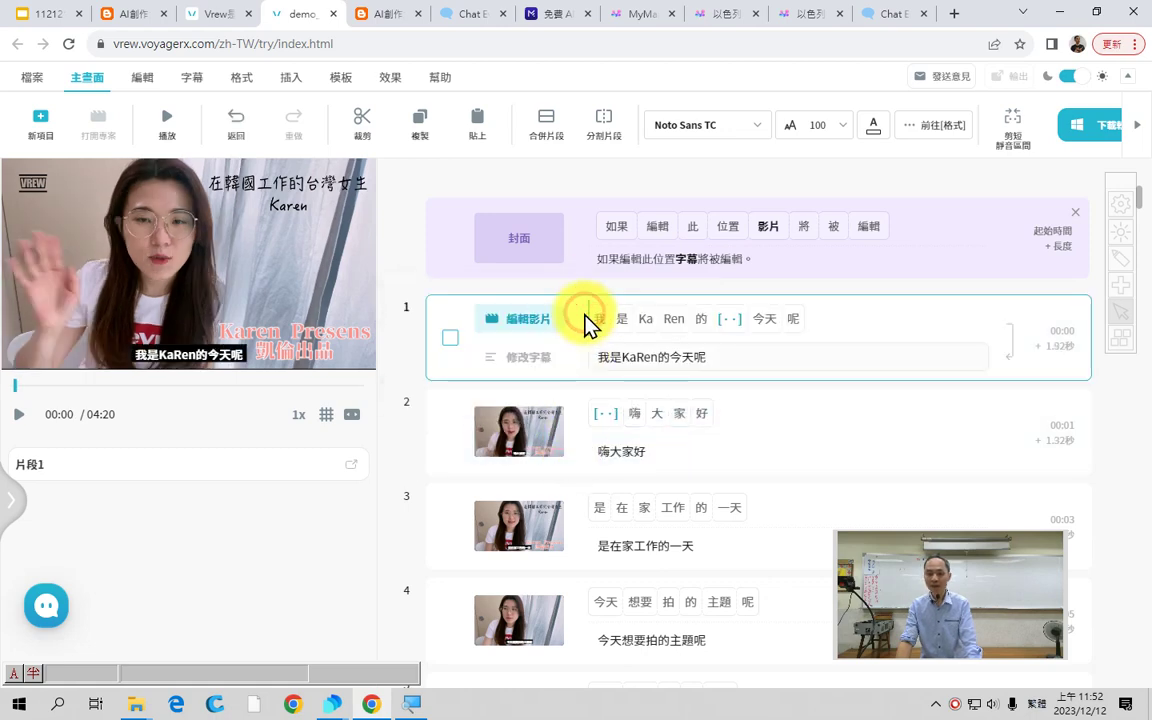
click(18, 428)
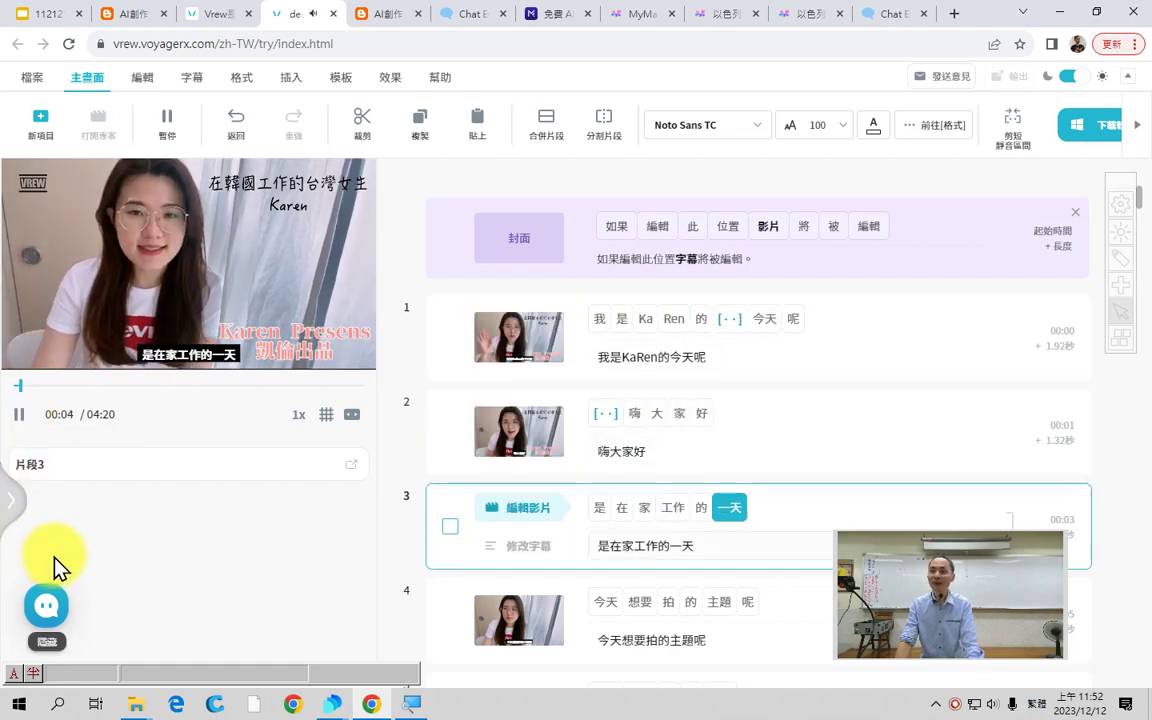
click(22, 414)
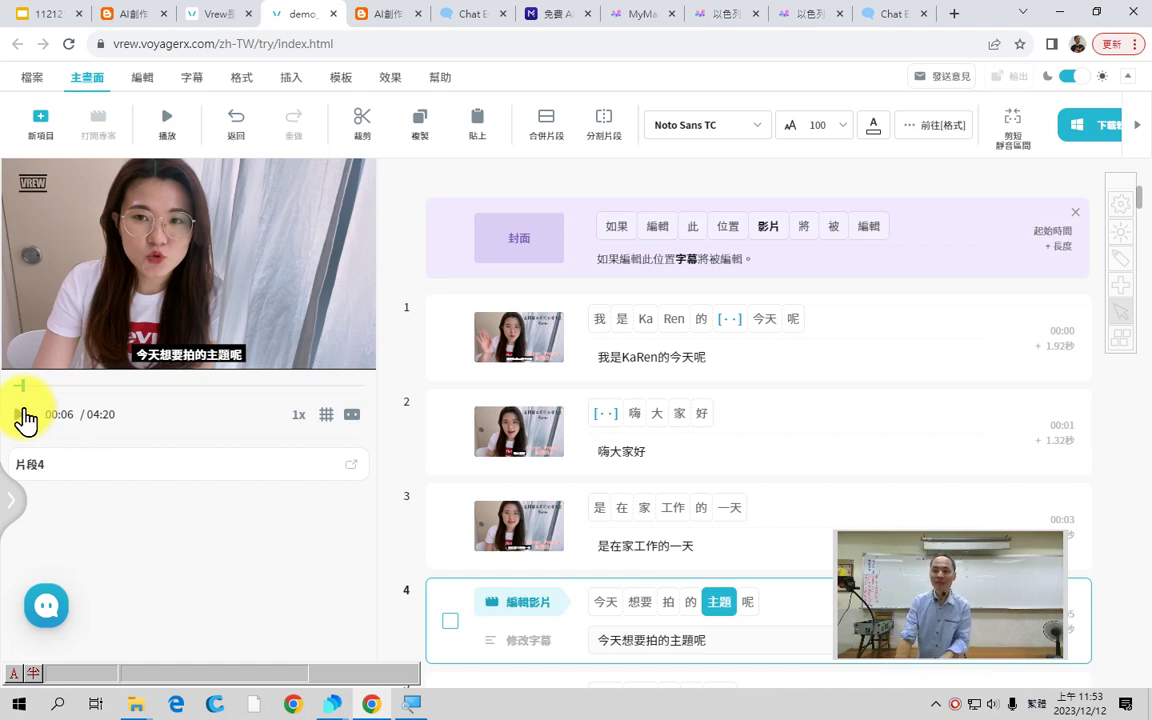
Split the first clip right before the word 今天.
click(744, 319)
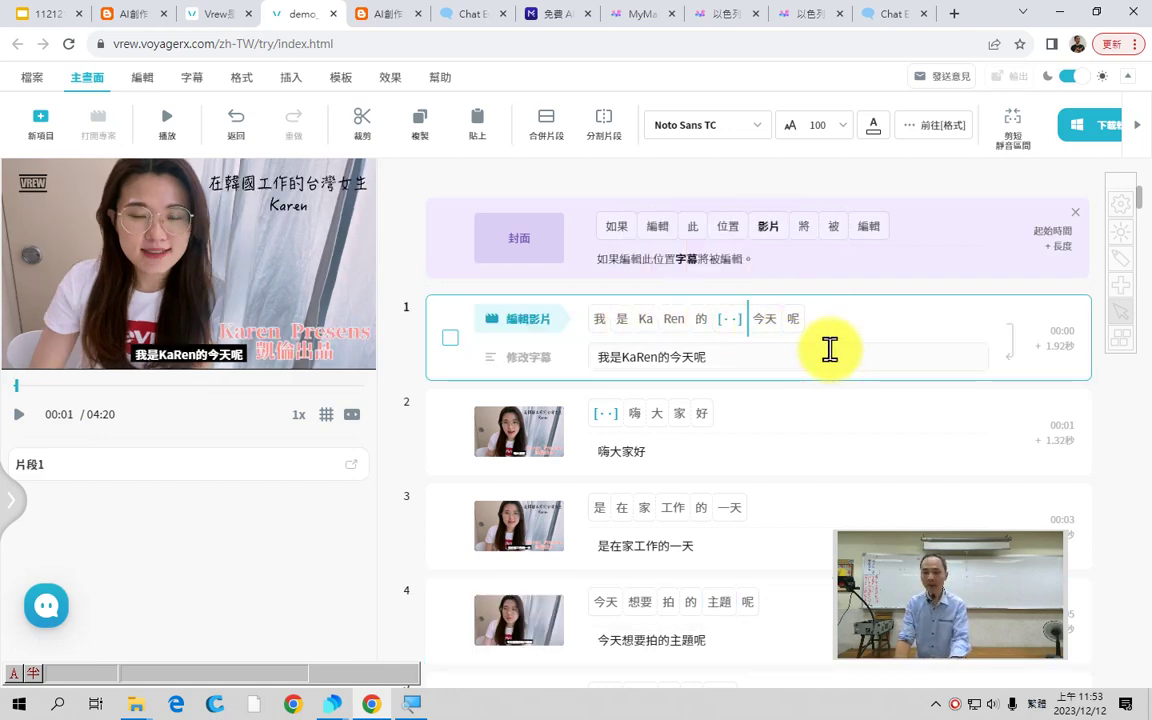
key(Return)
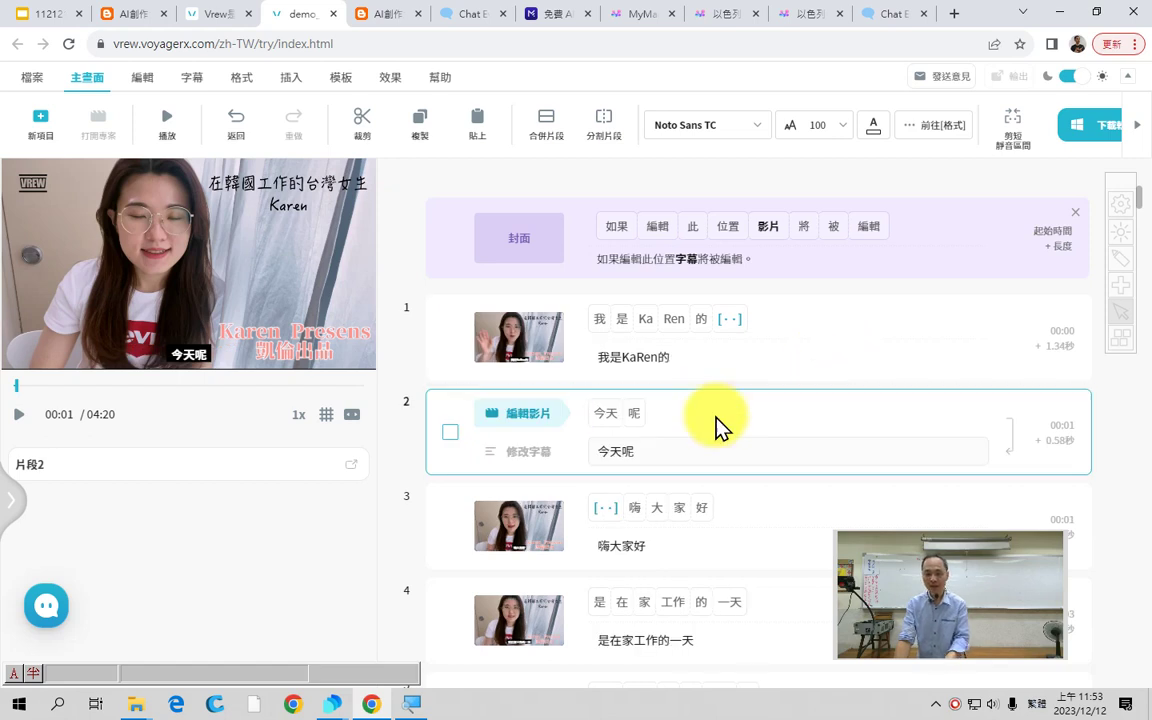
Move the 是在家工作的一天 clip directly after the 今天呢 clip and merge the two into one clip.
click(452, 622)
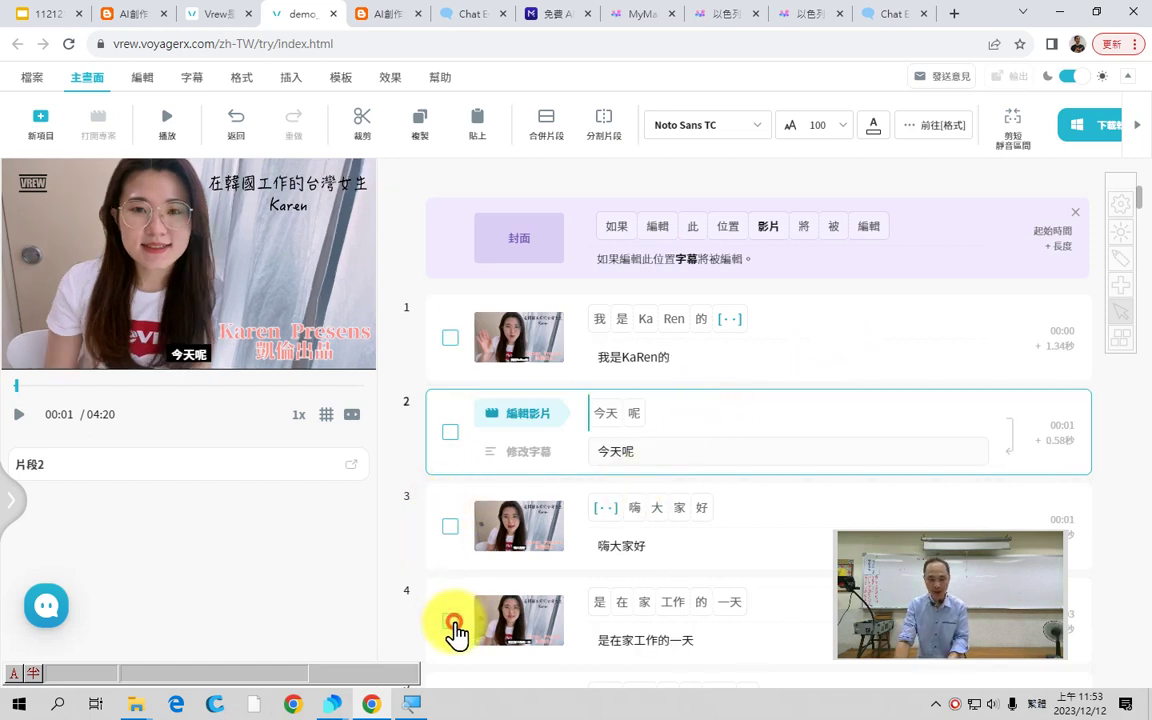
drag(477, 630, 600, 512)
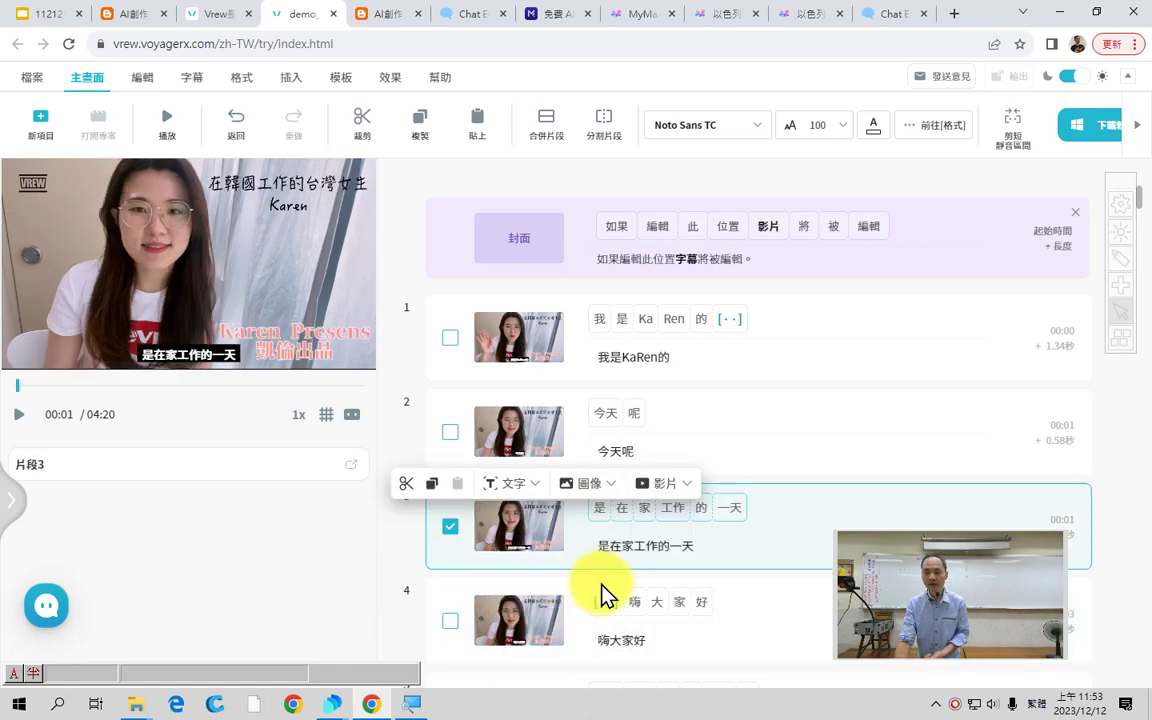
click(676, 419)
key(Delete)
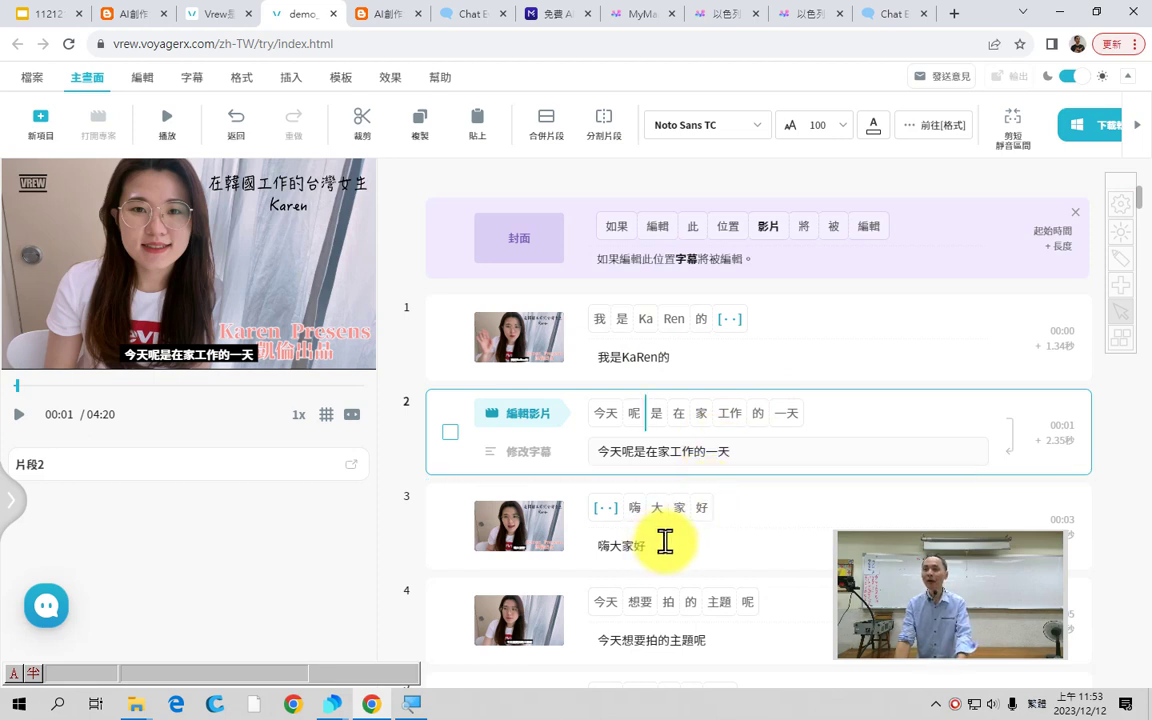
drag(699, 535, 910, 403)
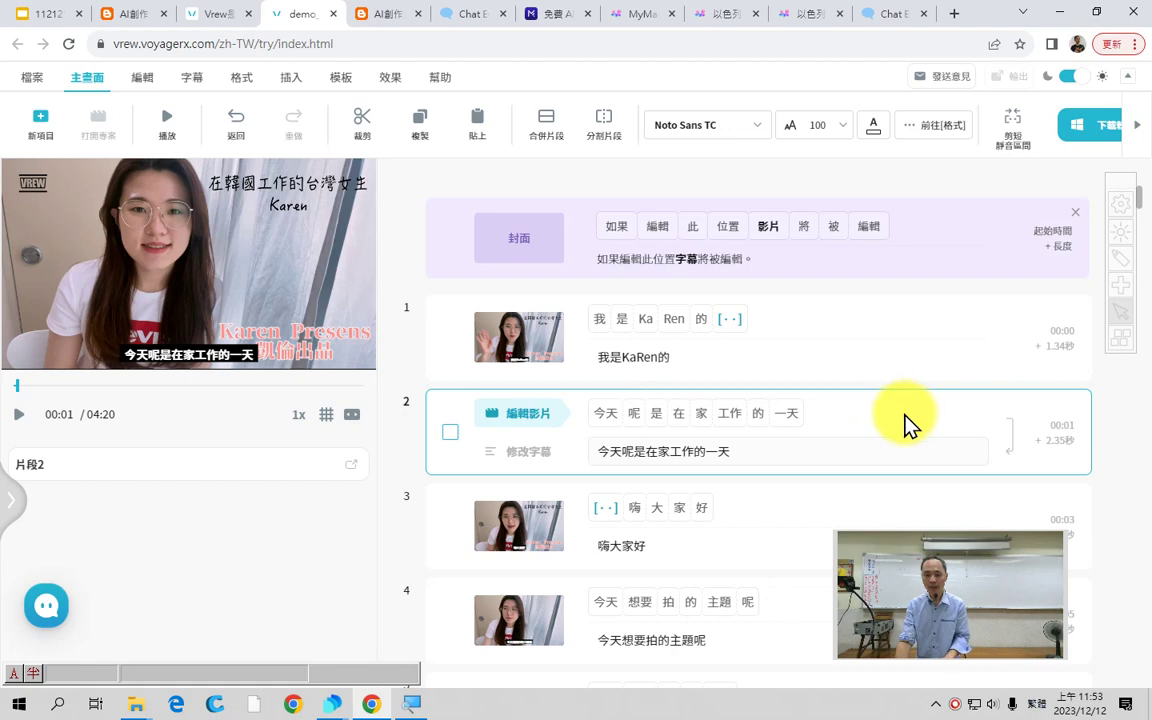
Delete the word 的 from the video track of the first clip.
click(703, 321)
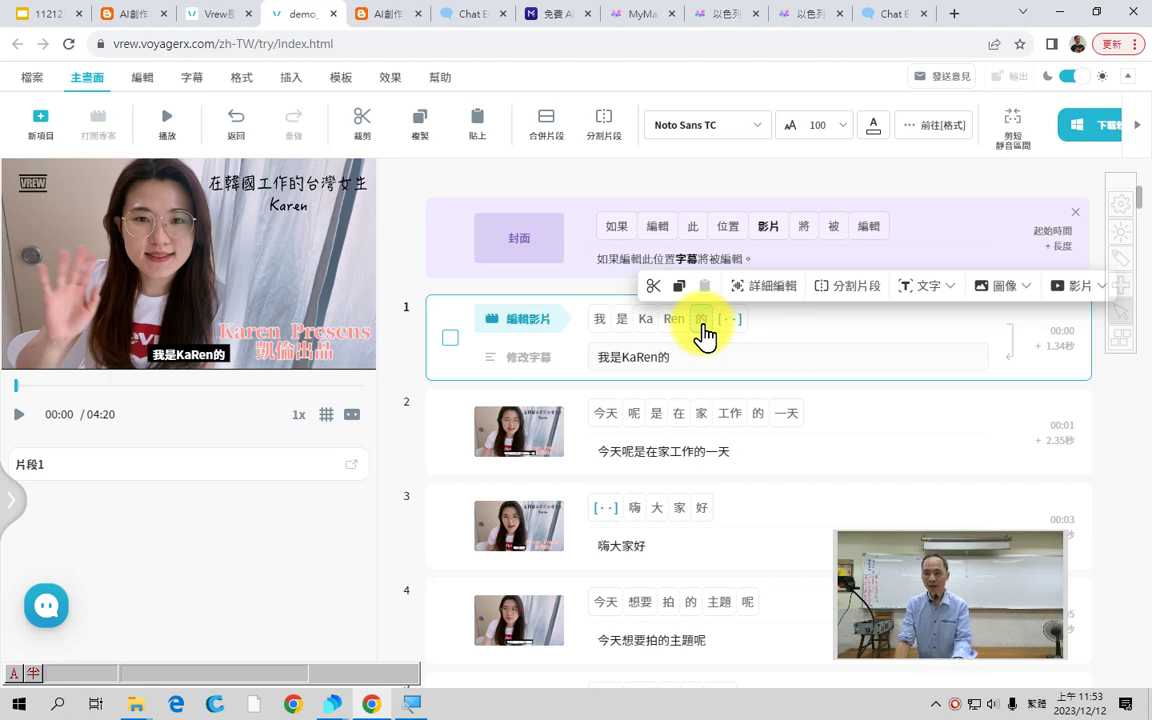
key(Delete)
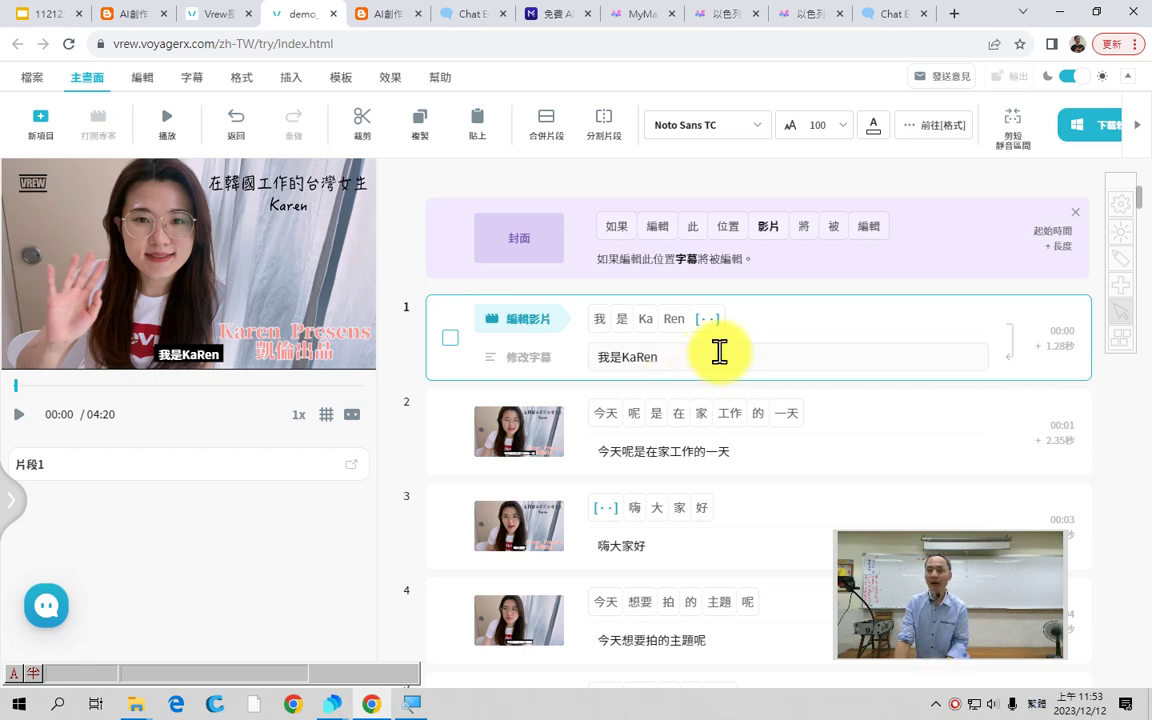
scroll(720, 351, down, 1)
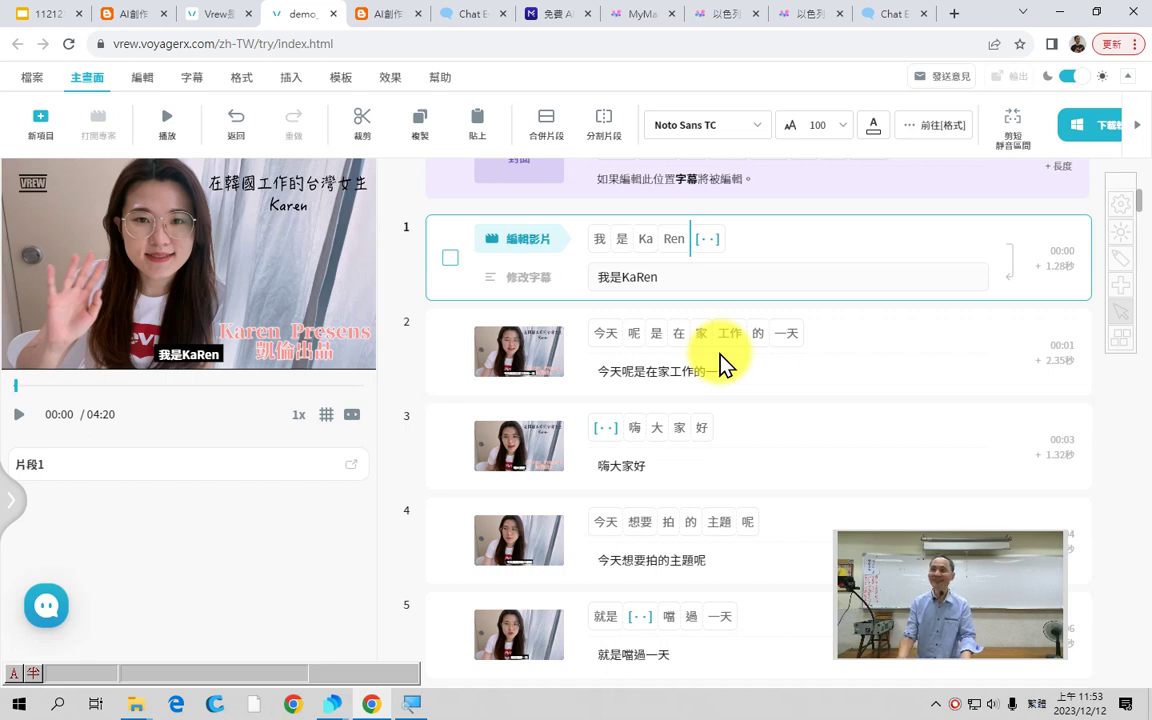
Mark the word blocks and subtitles of the first three clips with red pen annotations, and clear the markings.
click(1121, 262)
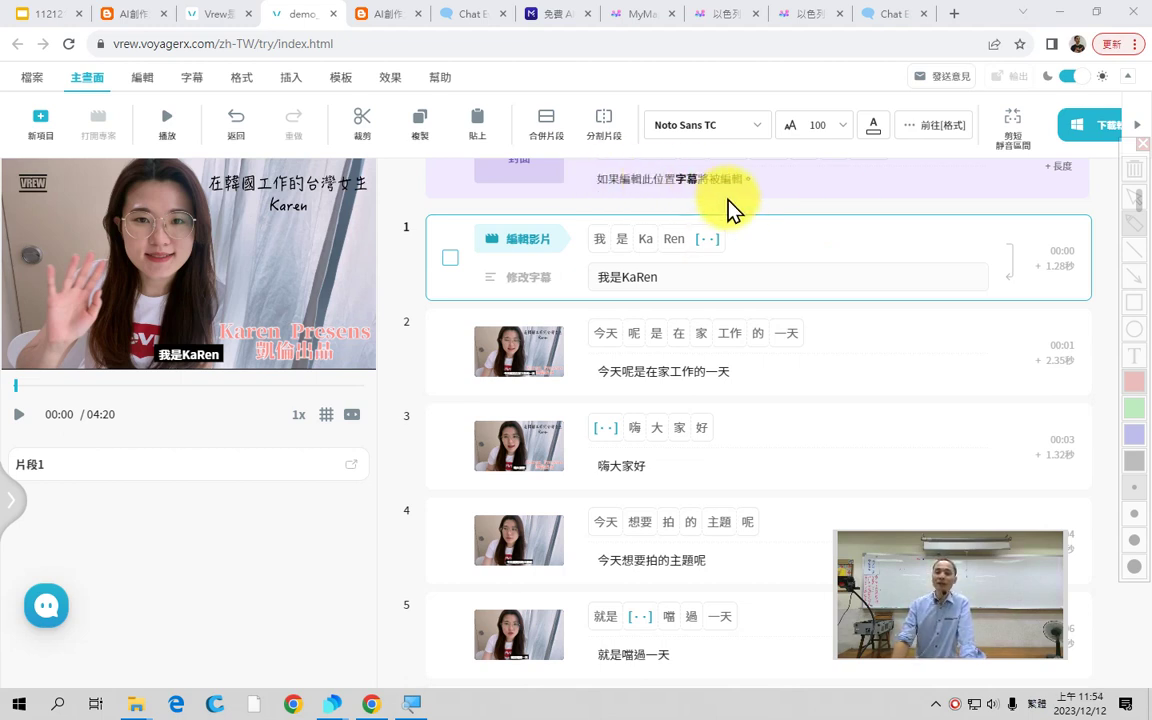
mouse_move(775, 232)
mouse_down()
mouse_move(738, 249)
mouse_move(571, 257)
mouse_move(689, 296)
mouse_up()
drag(577, 345, 790, 363)
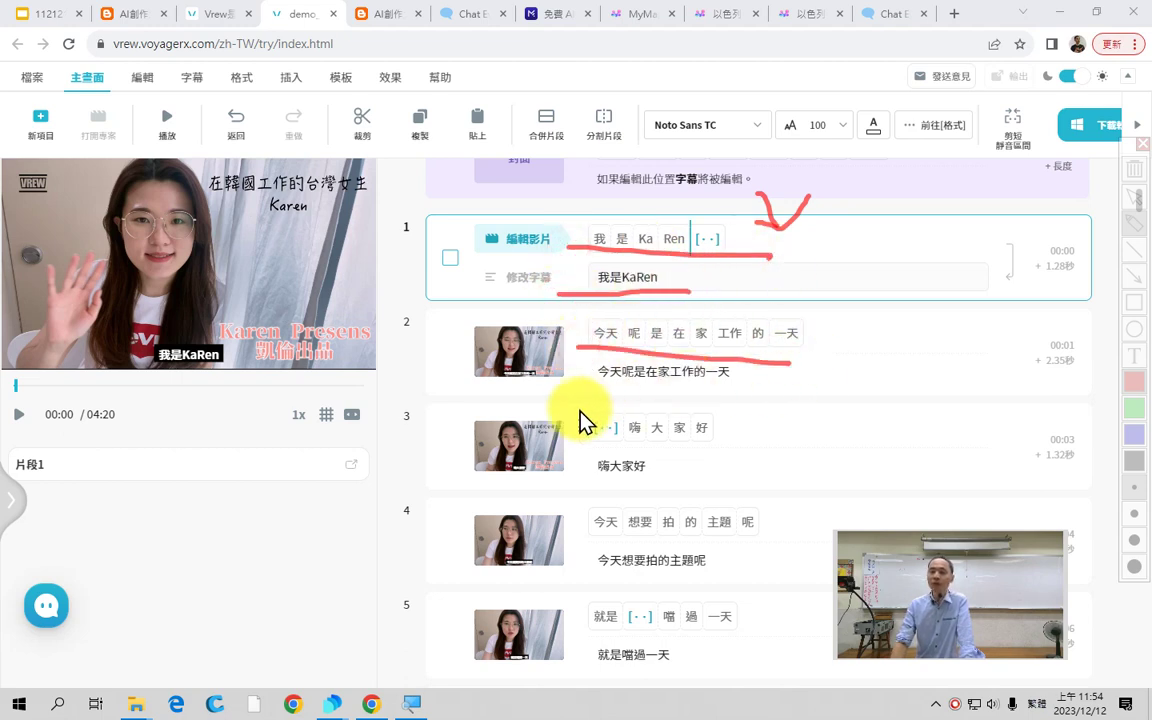
drag(567, 407, 848, 445)
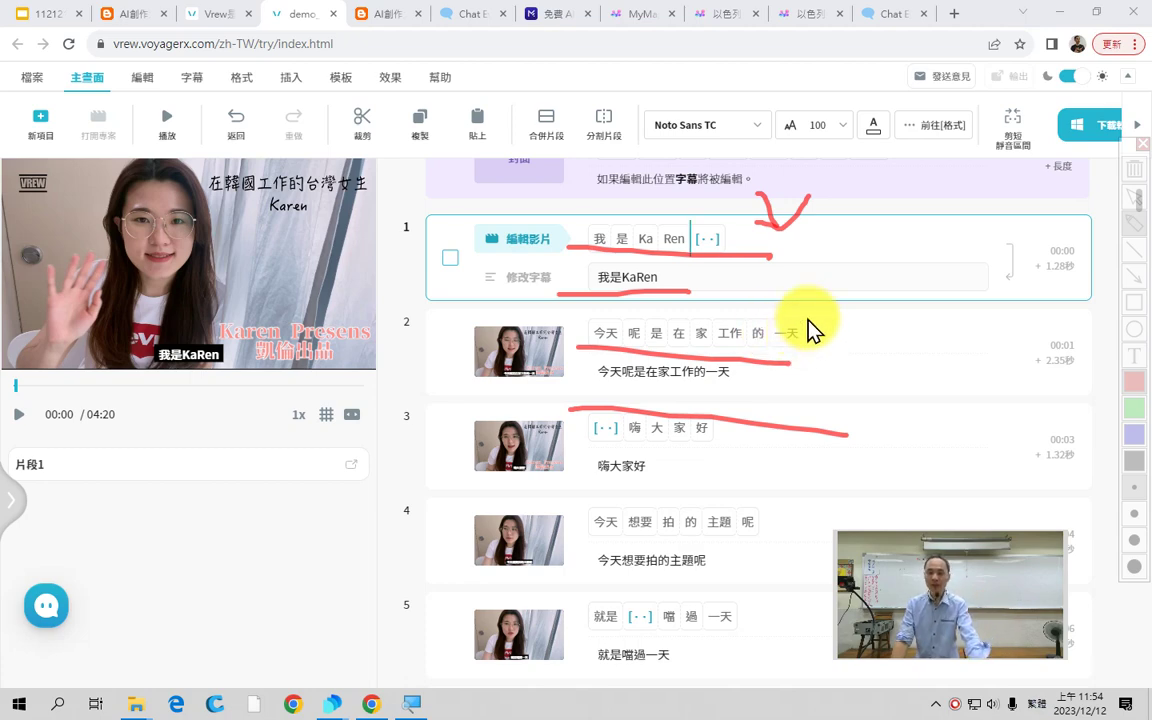
mouse_move(818, 292)
mouse_down()
mouse_move(972, 309)
mouse_move(1027, 292)
mouse_up()
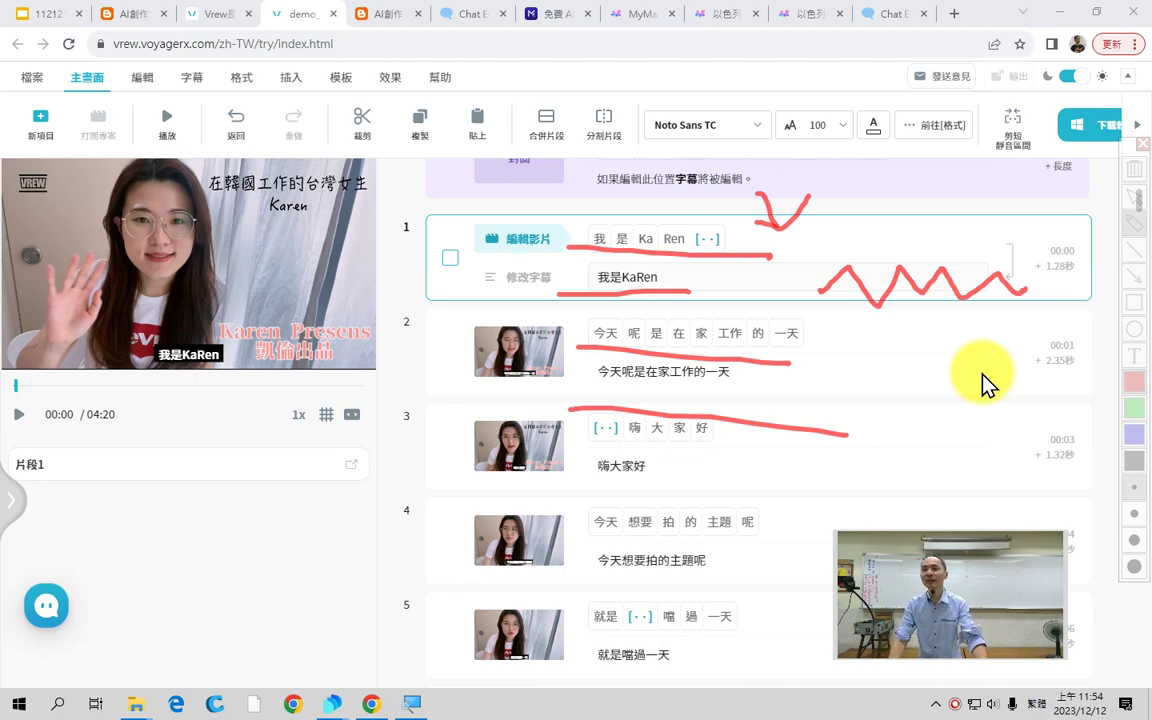
key(Escape)
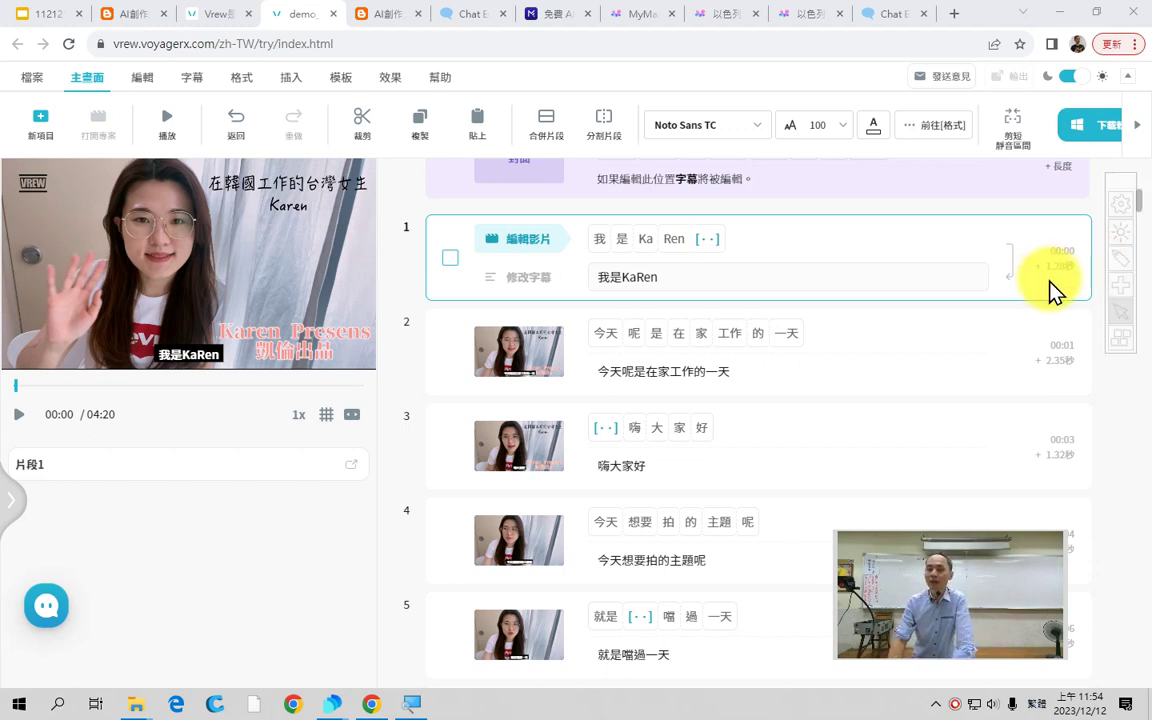
Open the AI image generator (圖片生成) for the first clip.
scroll(553, 442, up, 2)
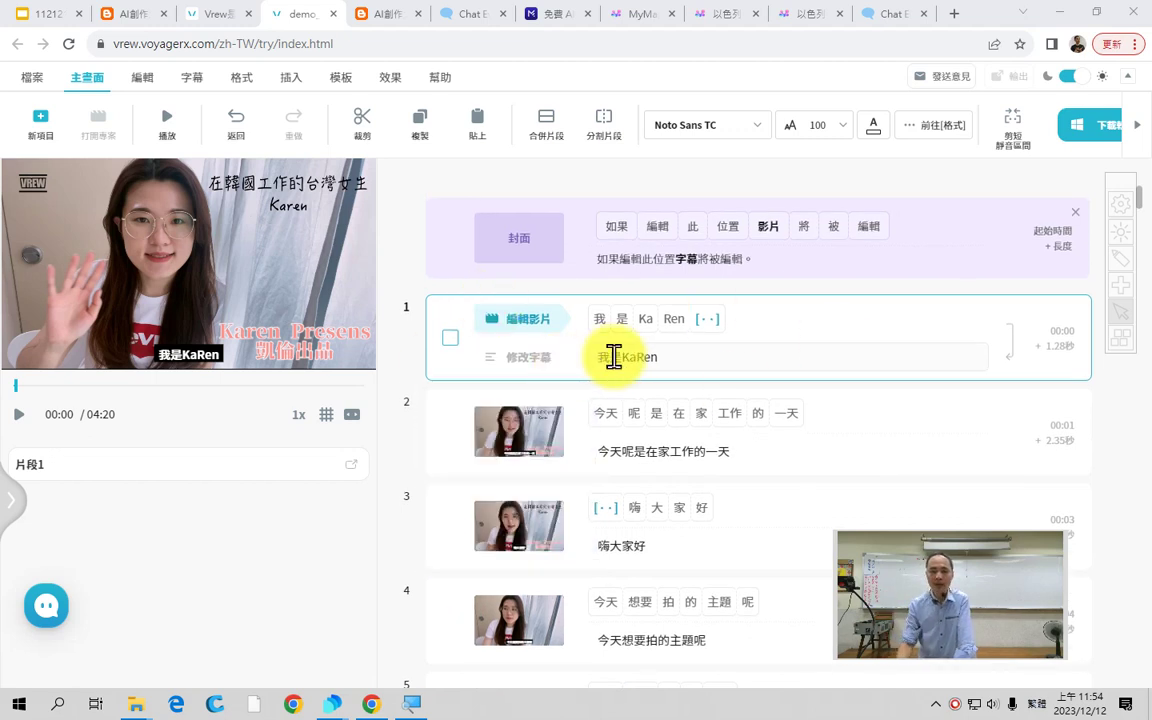
mouse_move(460, 287)
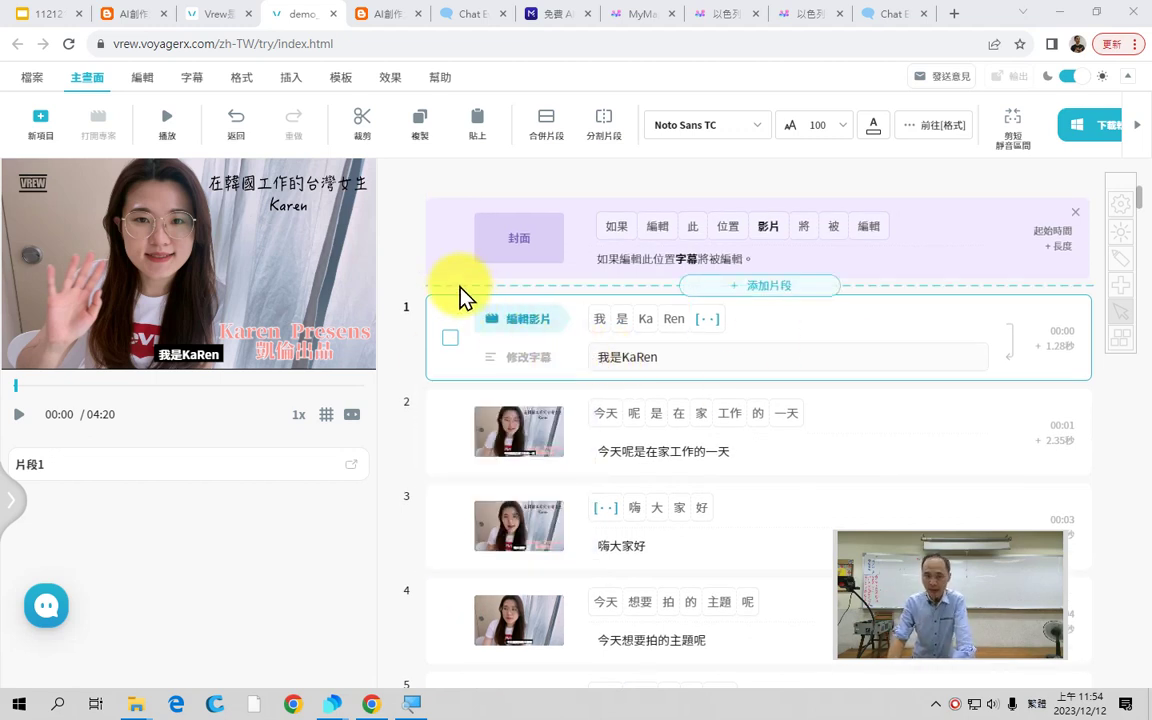
click(290, 86)
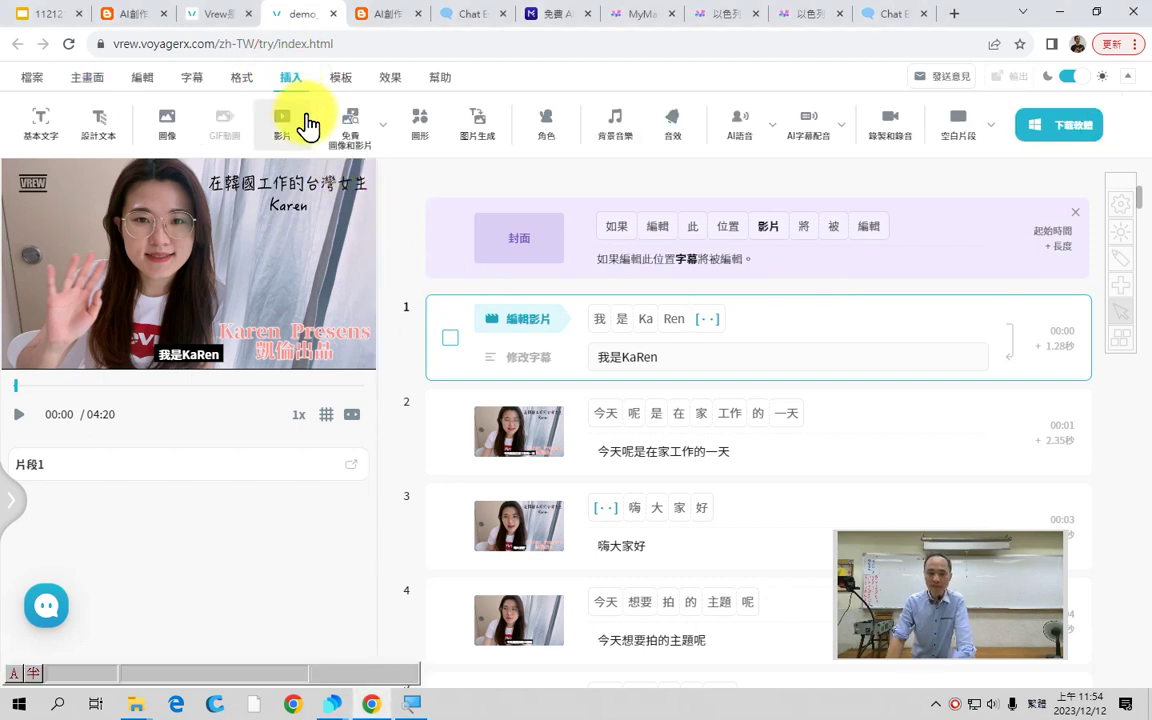
click(477, 140)
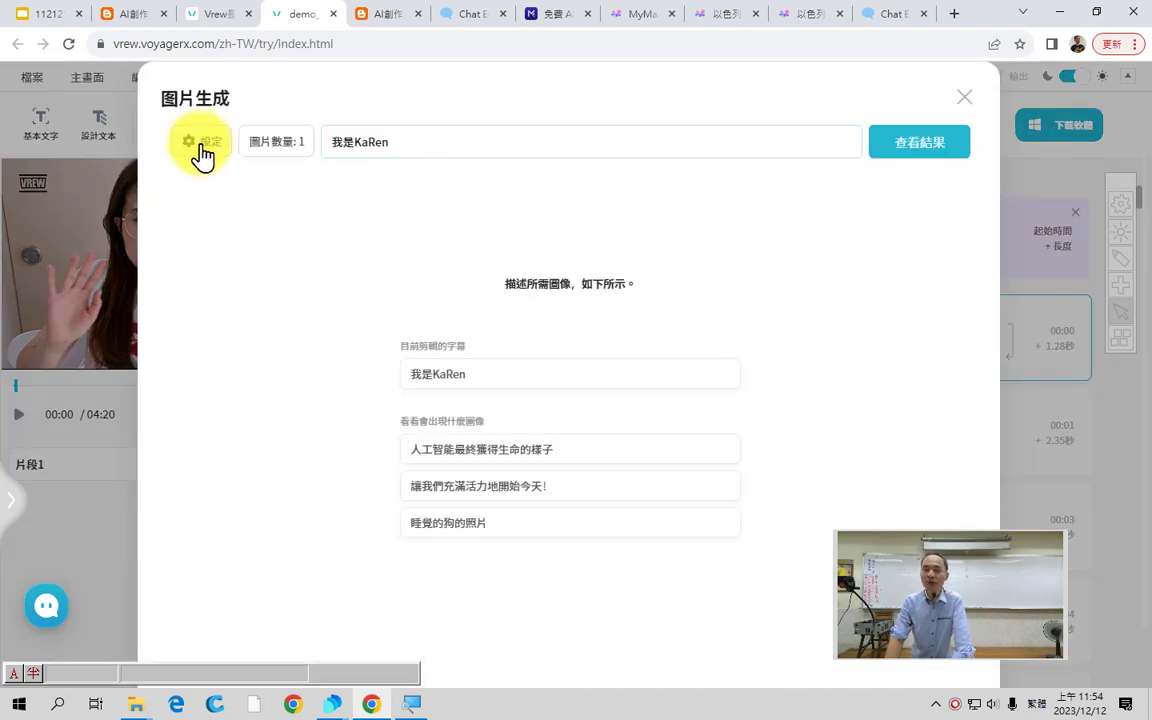
Highlight the prompt text 我是KaRen and mark the prompt field and the 設定 option with red pen strokes.
drag(406, 141, 278, 150)
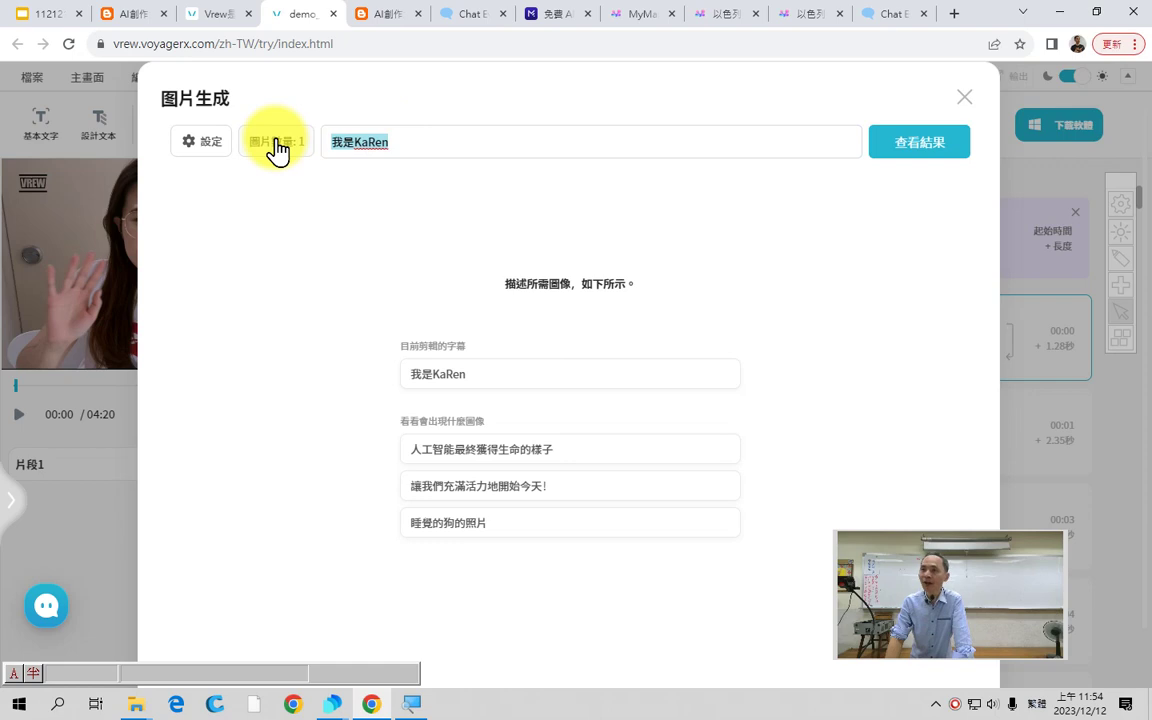
mouse_move(423, 100)
mouse_down()
mouse_move(427, 115)
mouse_move(500, 88)
mouse_up()
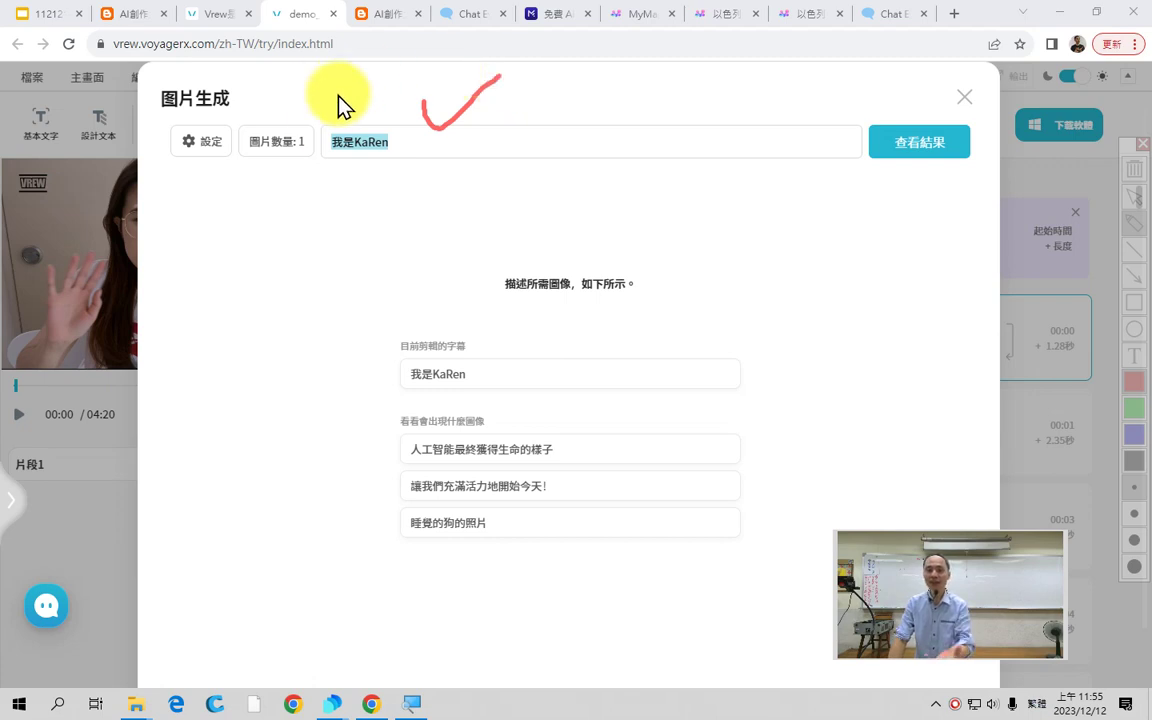
drag(189, 168, 239, 119)
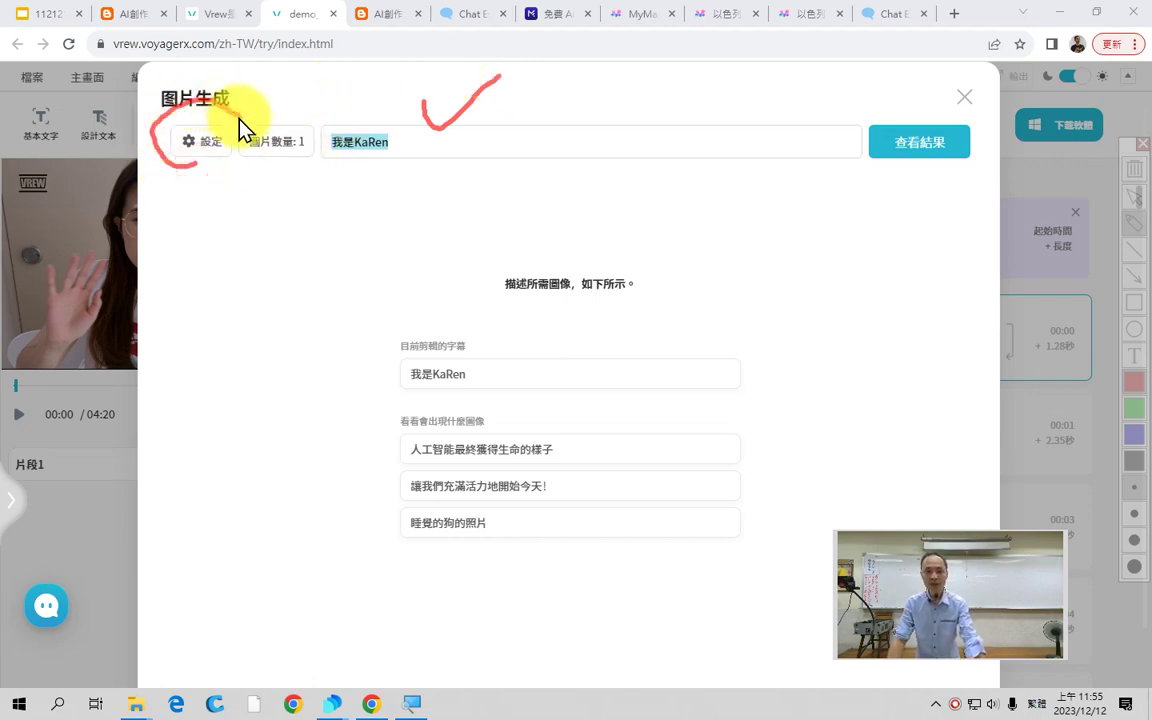
Set the style of the generated image to 水彩畫 (watercolour).
click(195, 148)
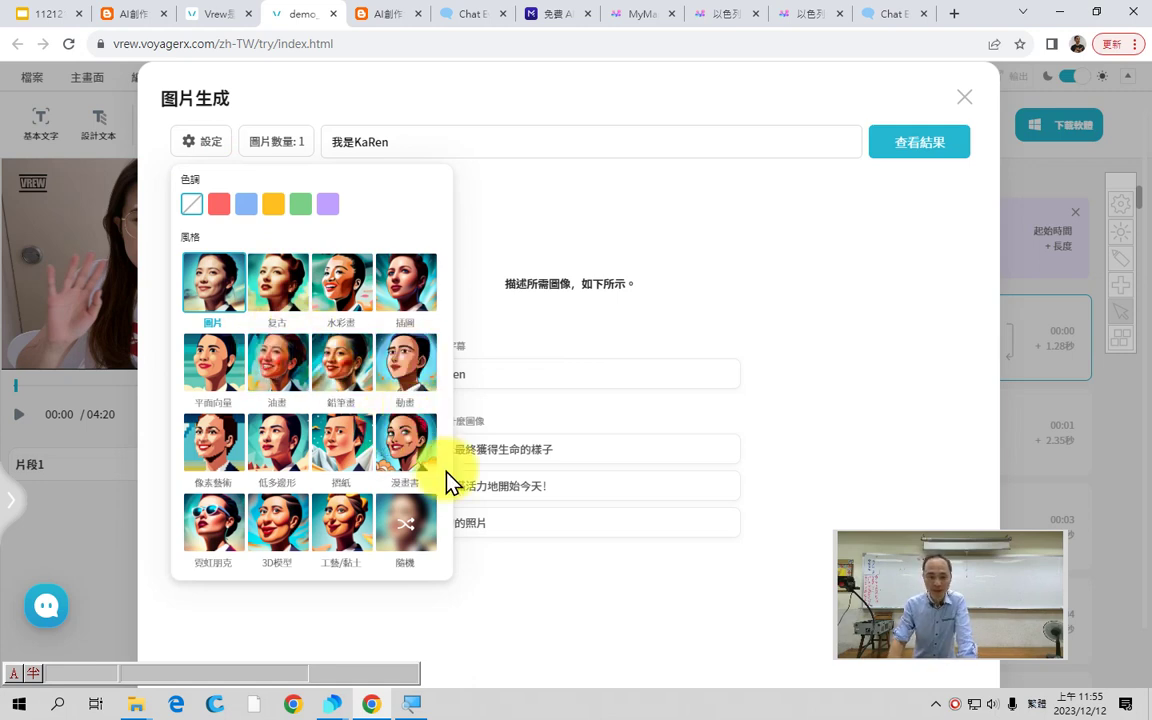
click(412, 137)
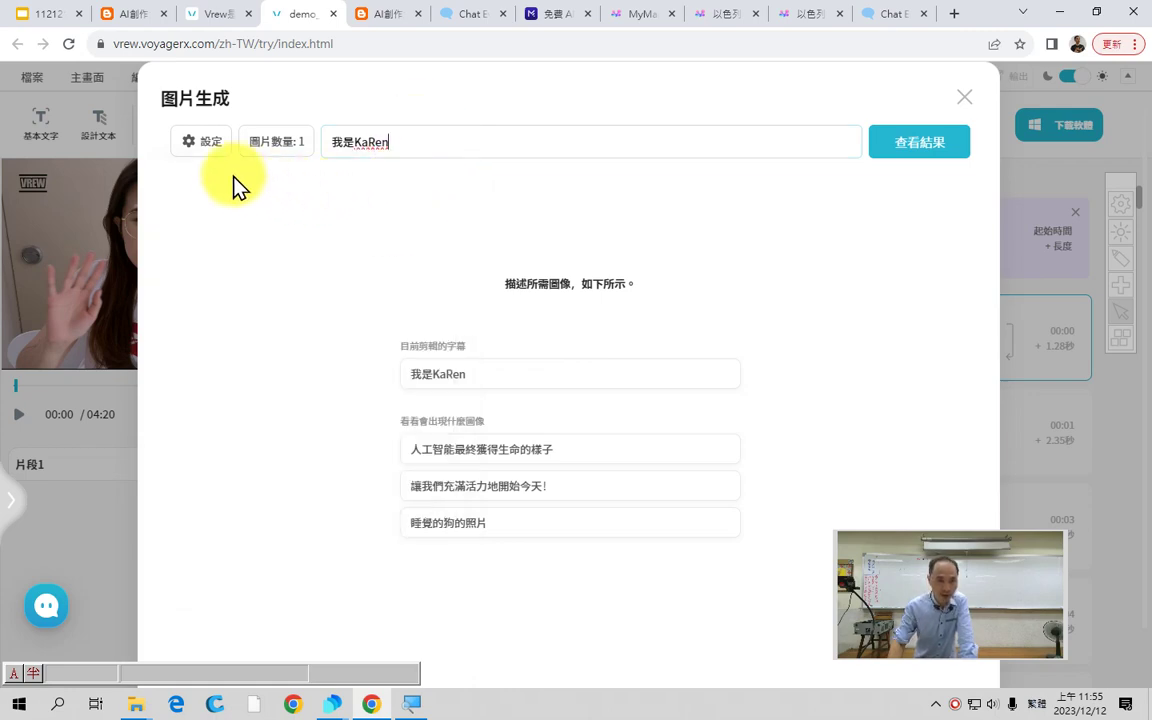
click(205, 148)
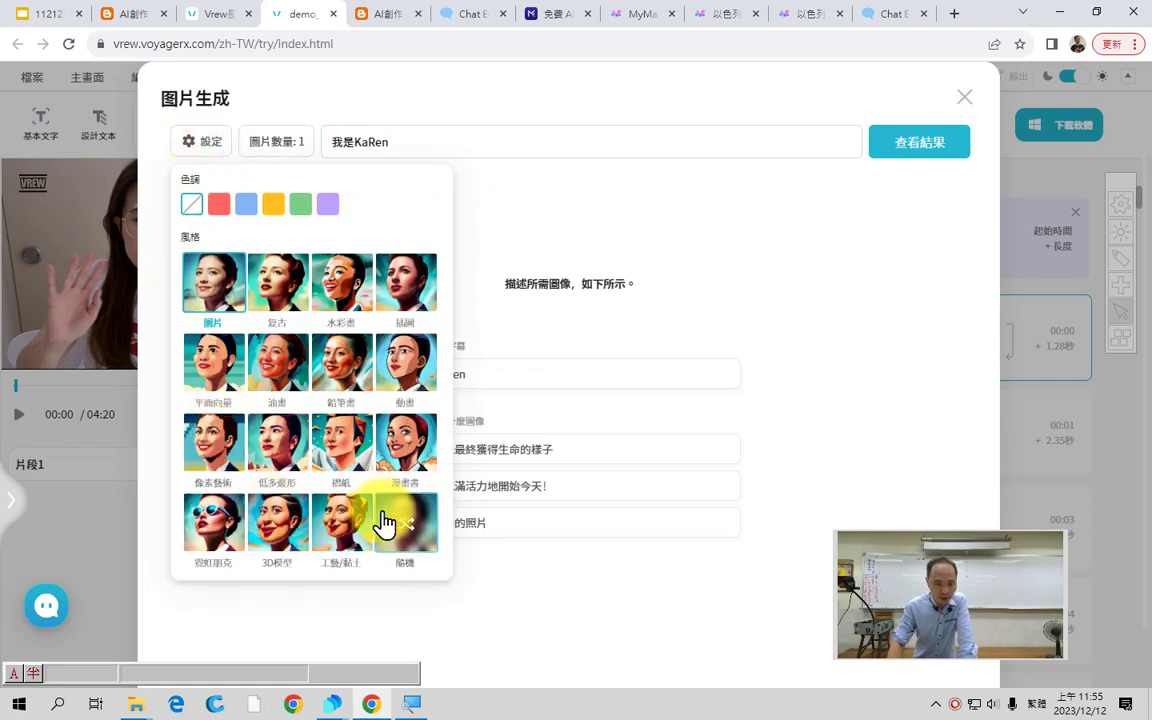
scroll(314, 462, down, 1)
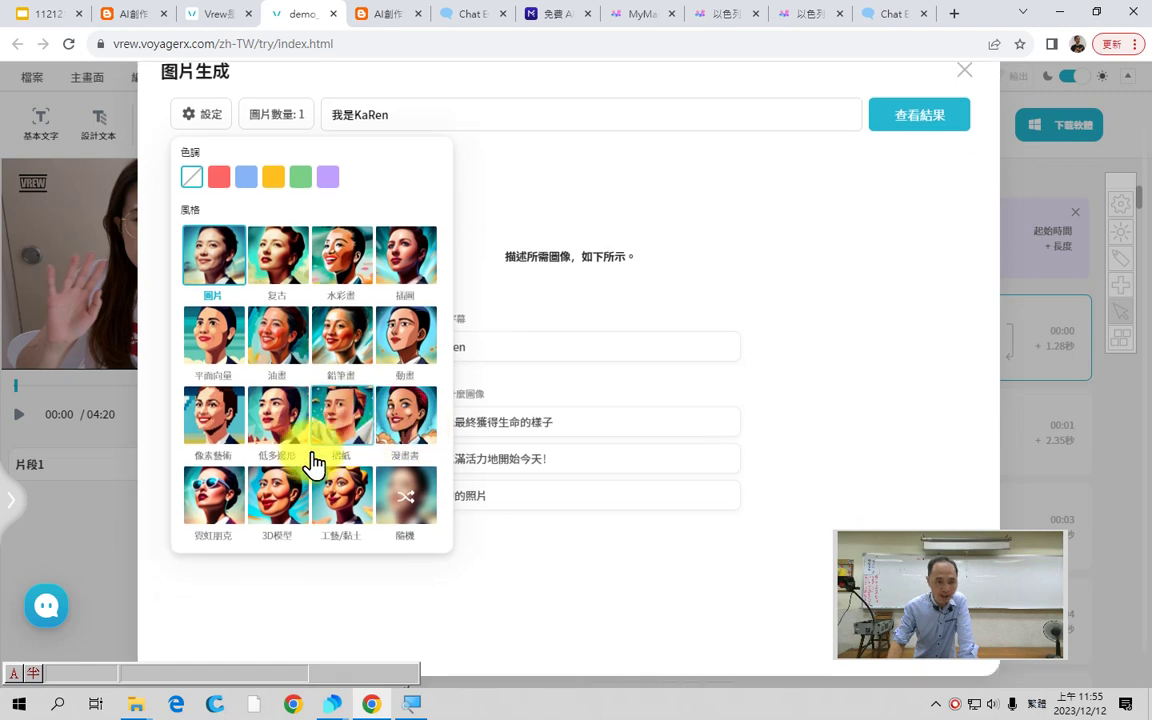
click(342, 270)
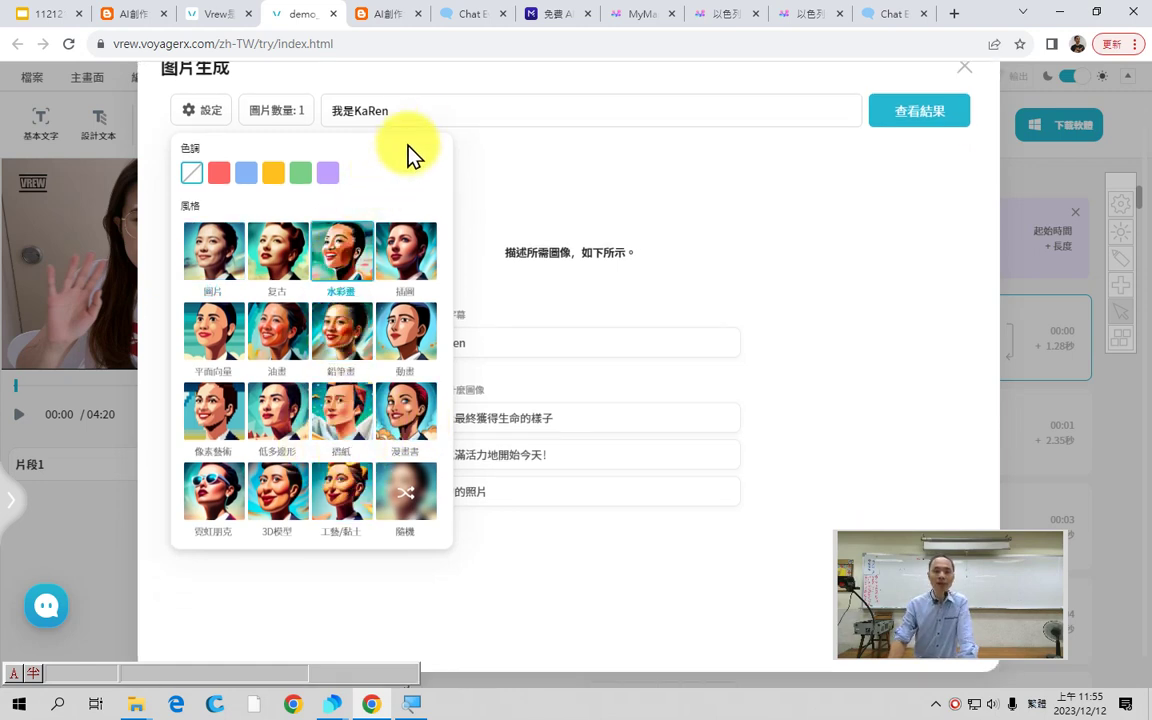
Replace the image prompt with 日月潭的湖水加上阿里山的山景 and generate the image.
drag(419, 110, 292, 112)
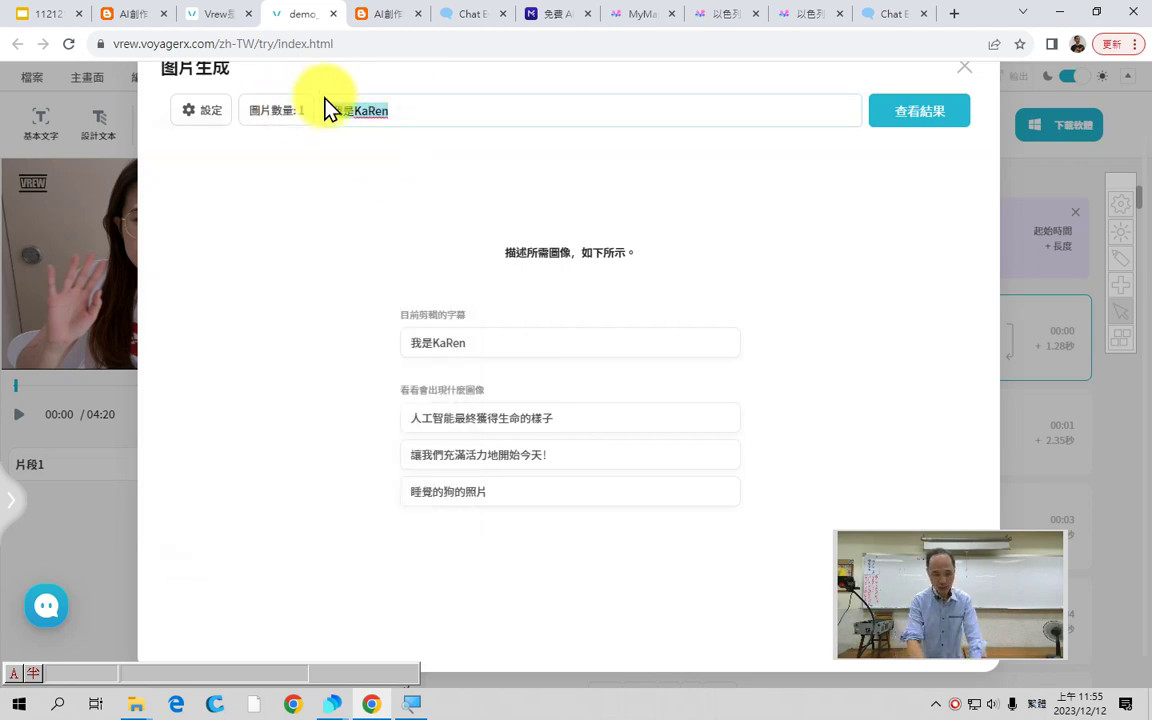
key(shift)
text(wc)
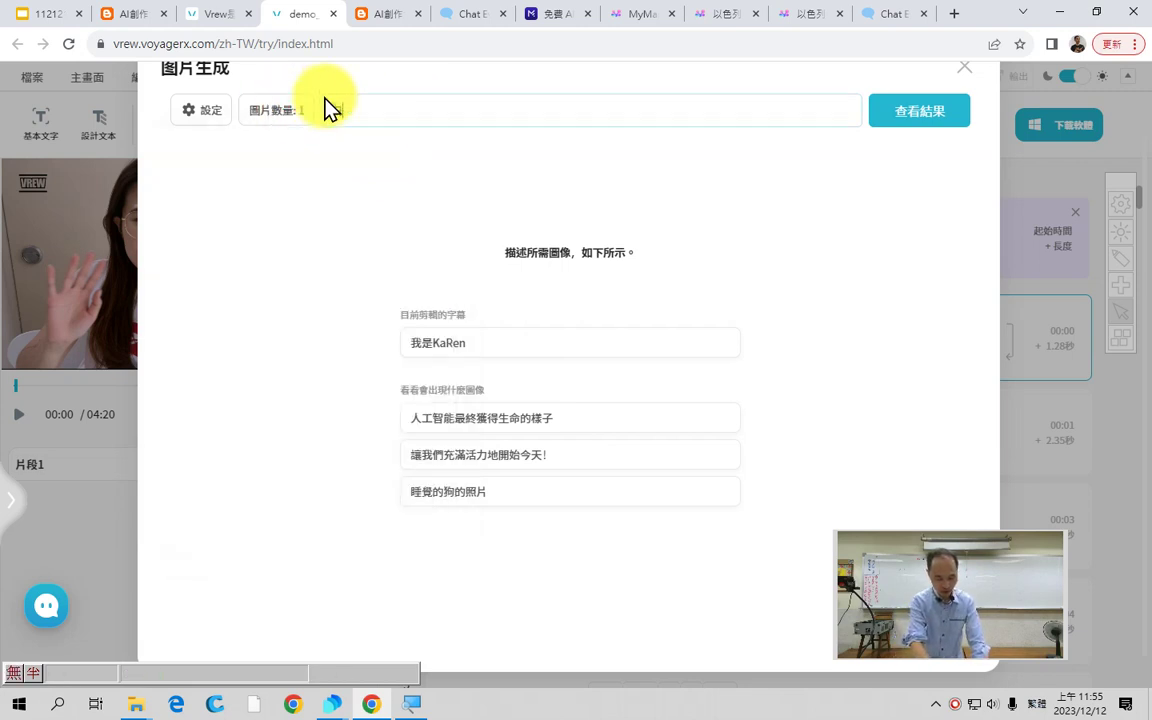
text(dj)
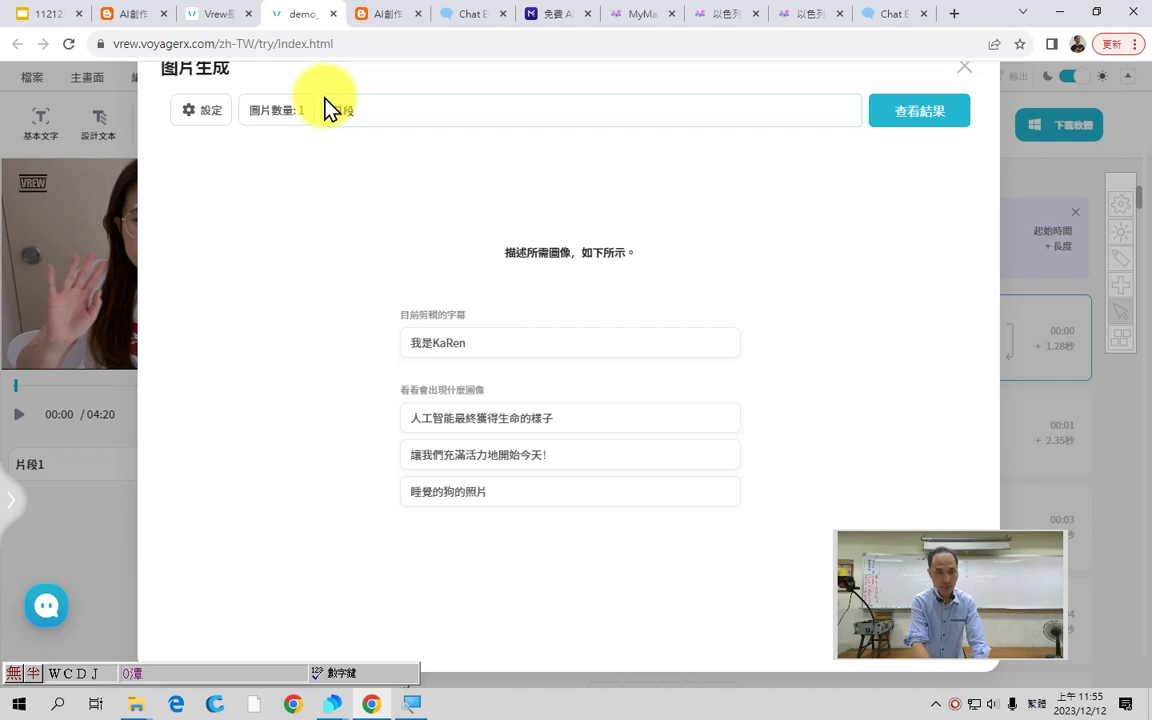
key(BackSpace)
text(g)
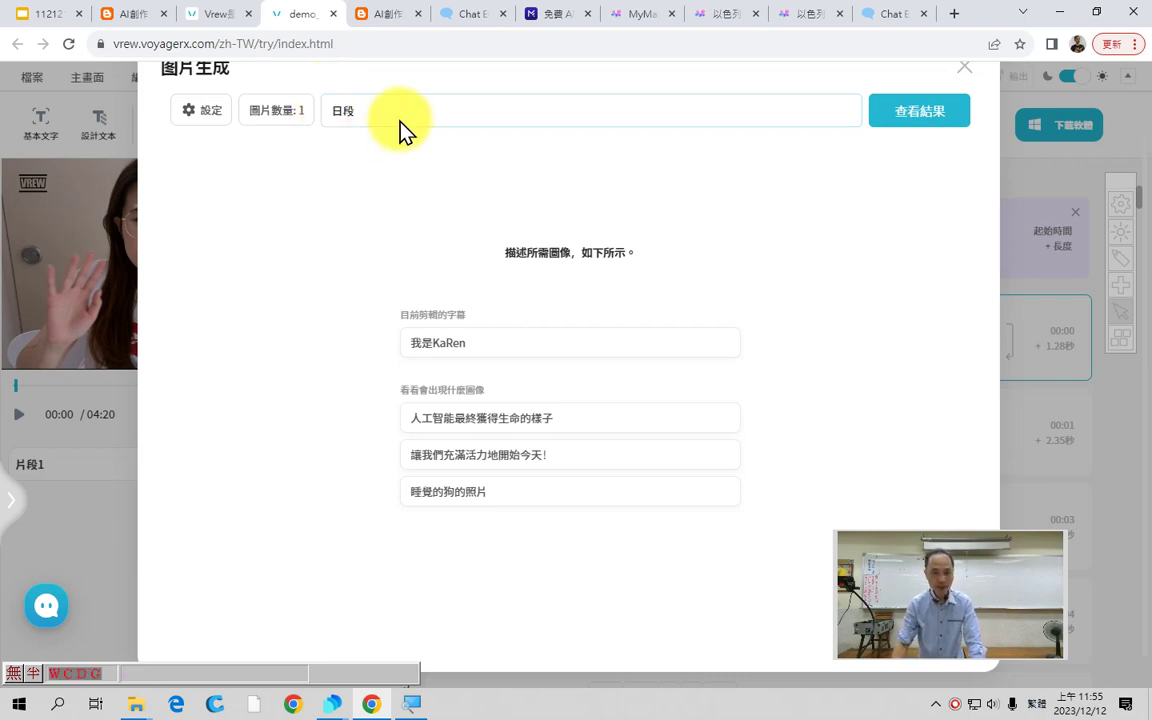
click(405, 107)
key(BackSpace)
text(w)
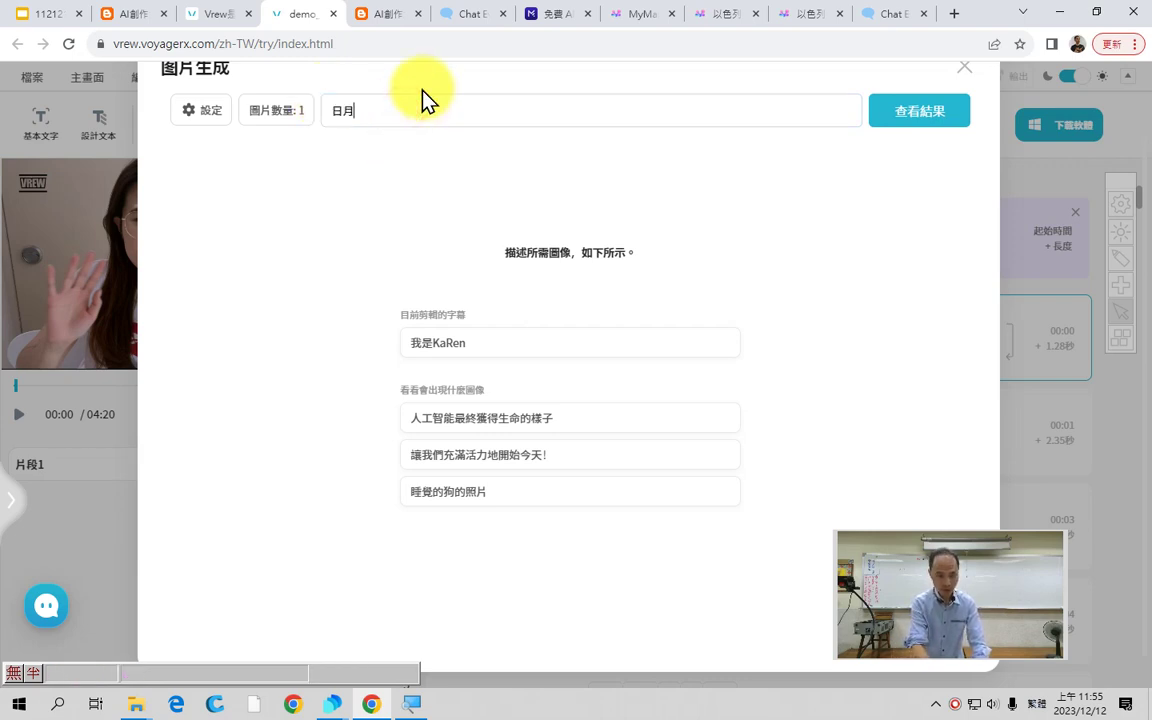
text(cd)
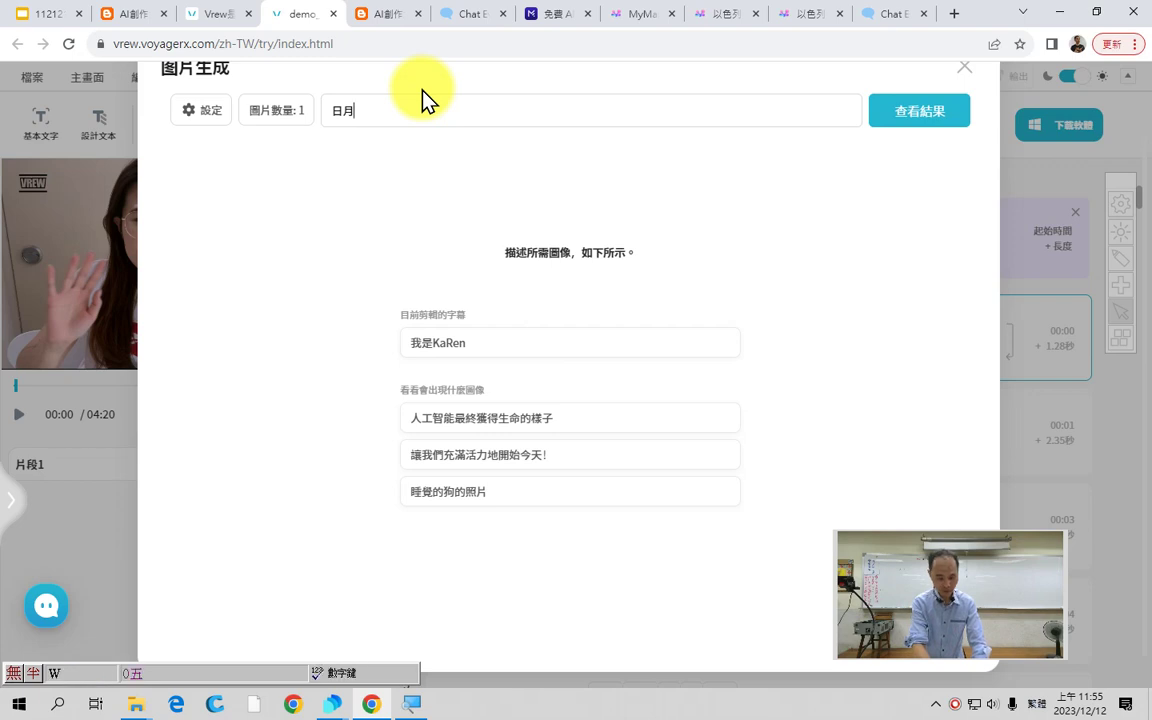
text(潭的)
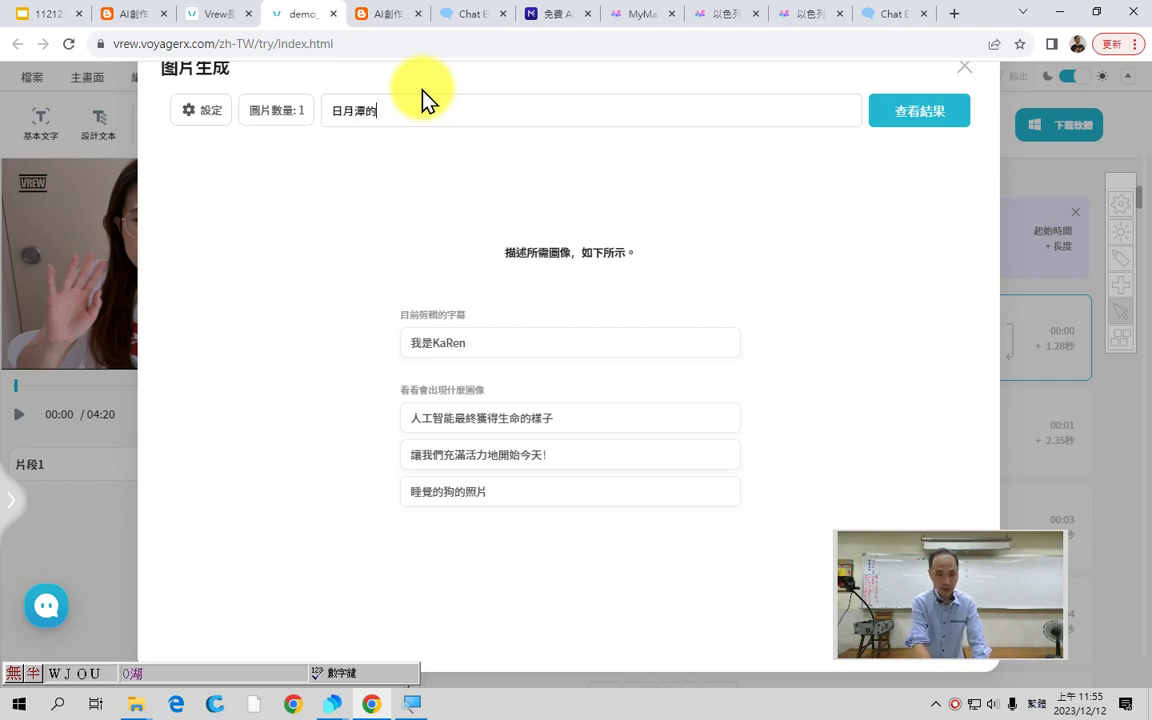
text(湖水)
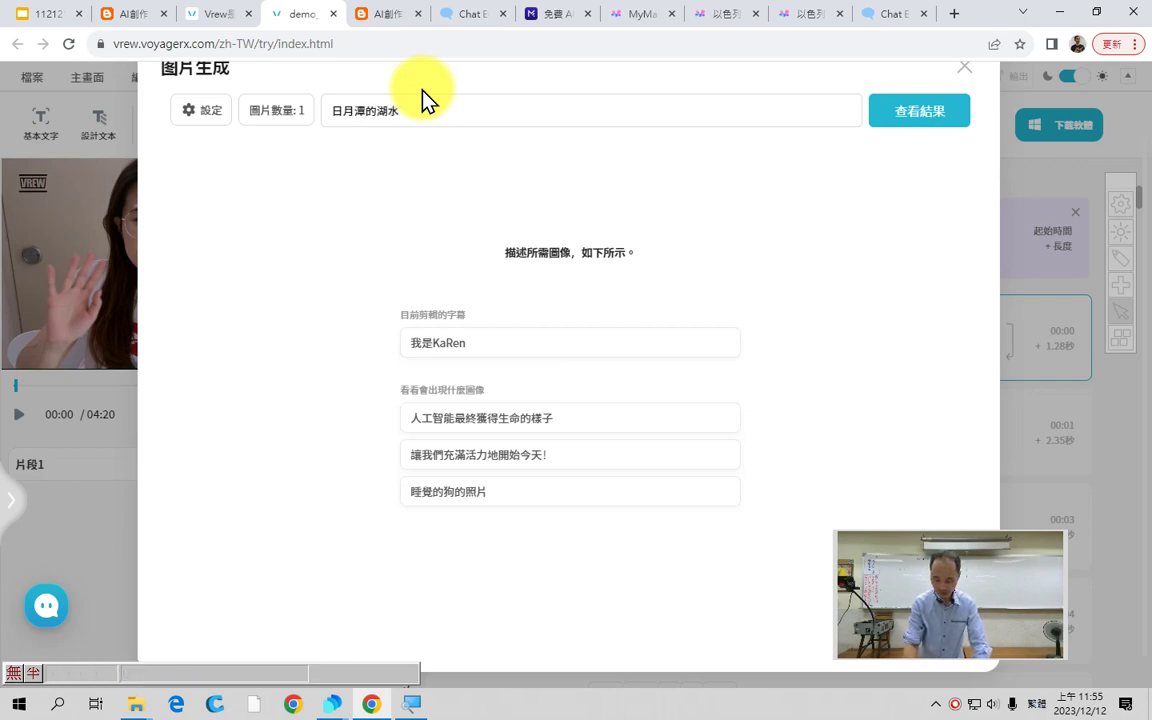
text(加上)
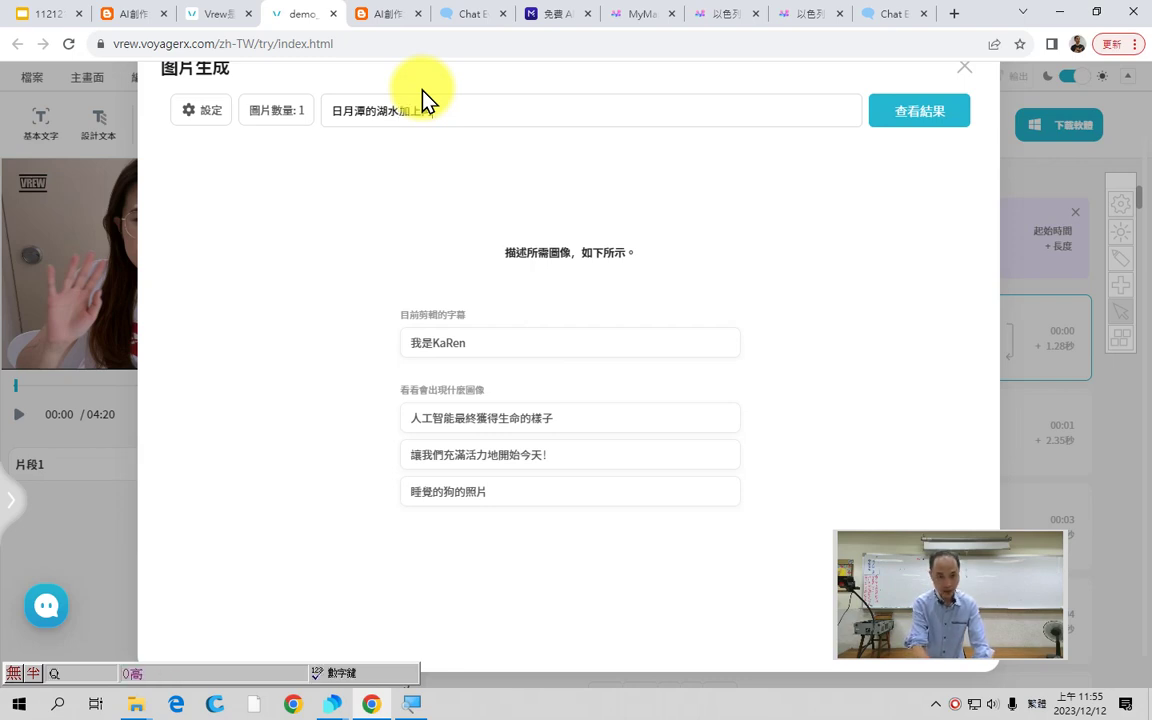
text(高里山的山景)
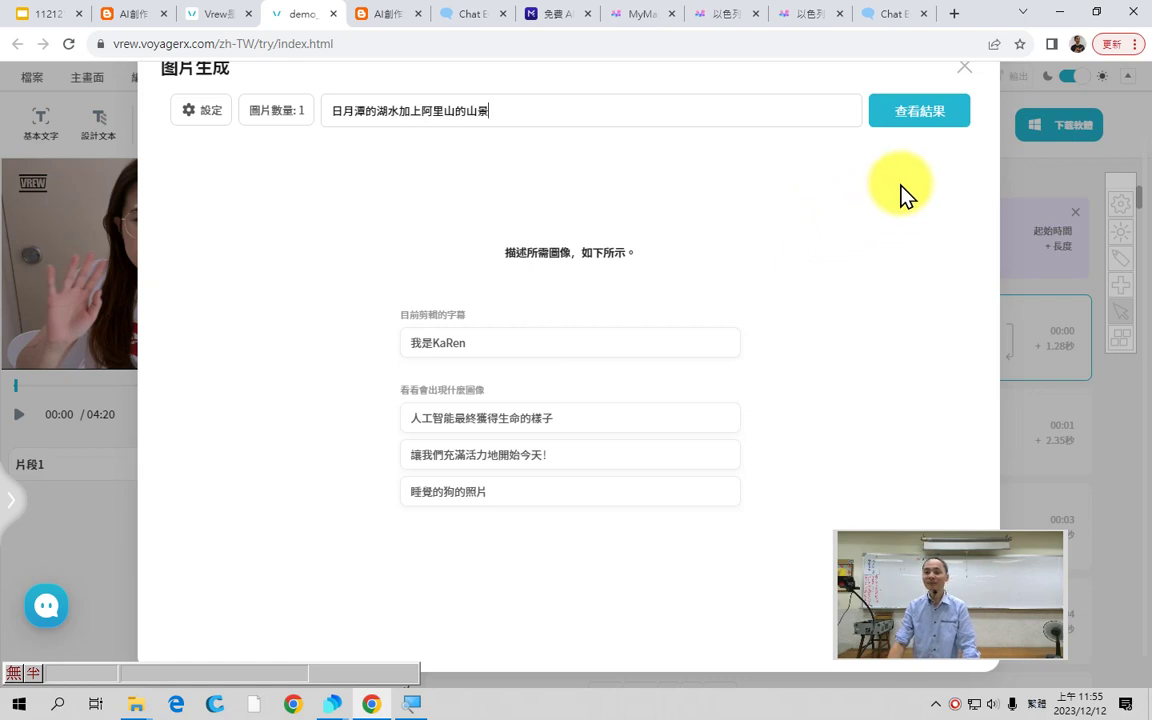
click(918, 118)
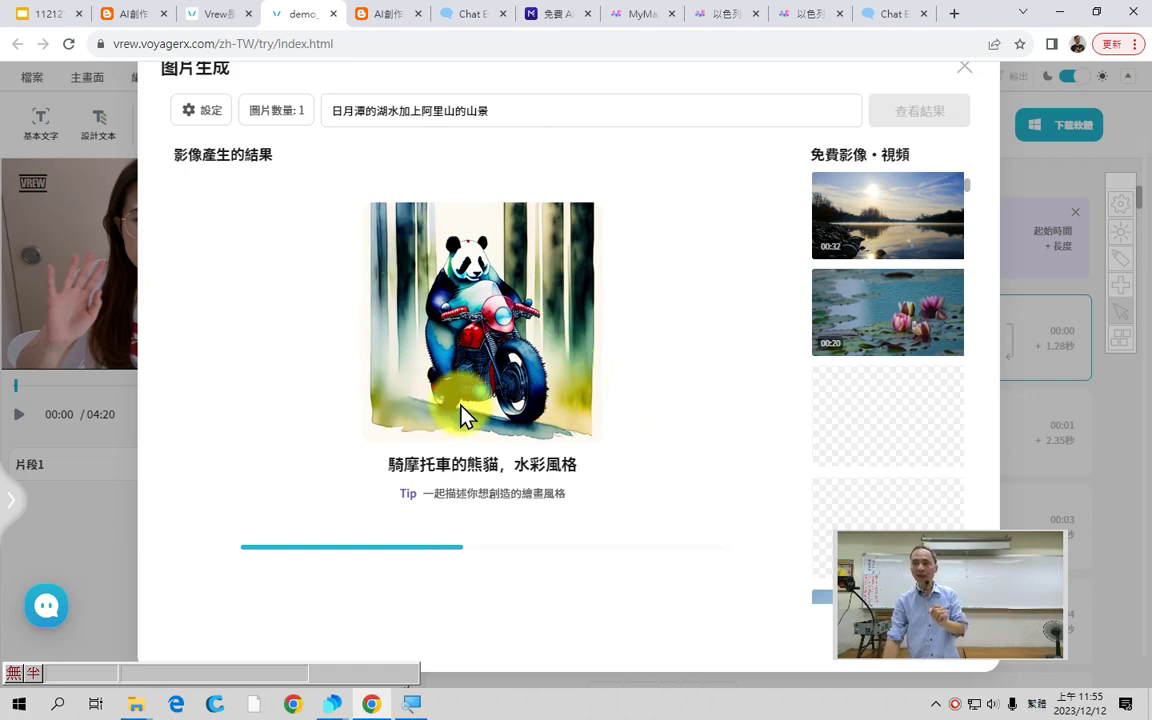
Mark the free stock media and the generated mountain landscape with red pen annotations, and clear the markings.
click(1123, 256)
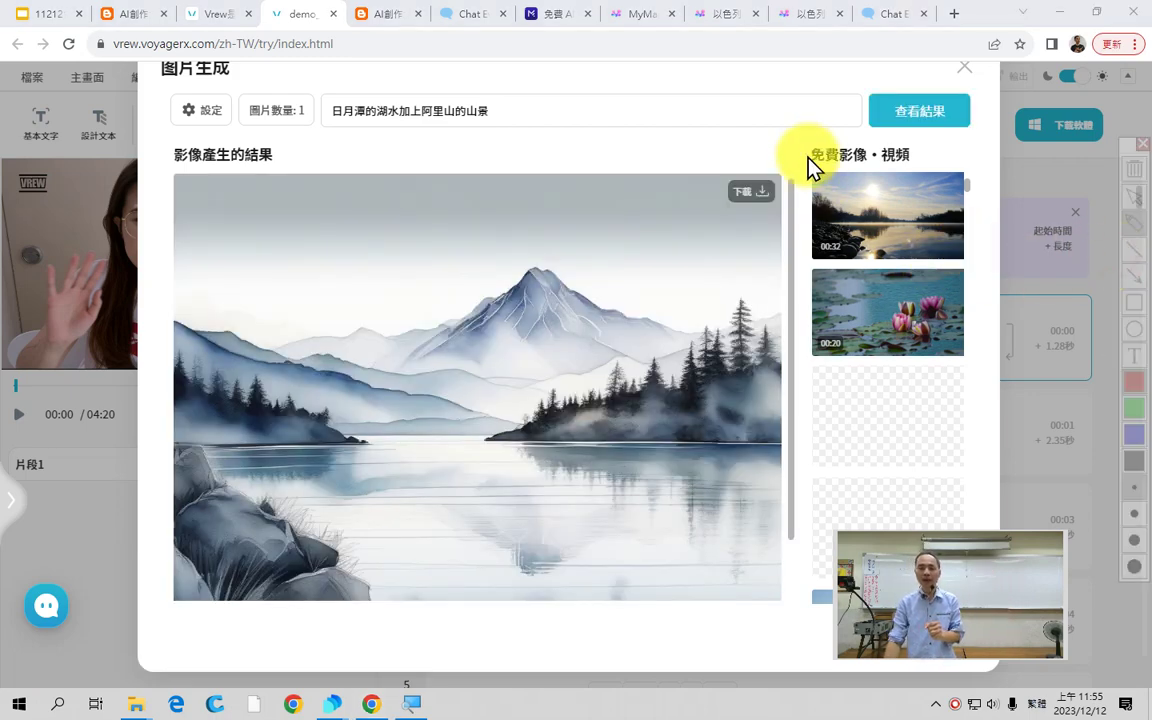
drag(804, 146, 817, 326)
drag(818, 470, 815, 528)
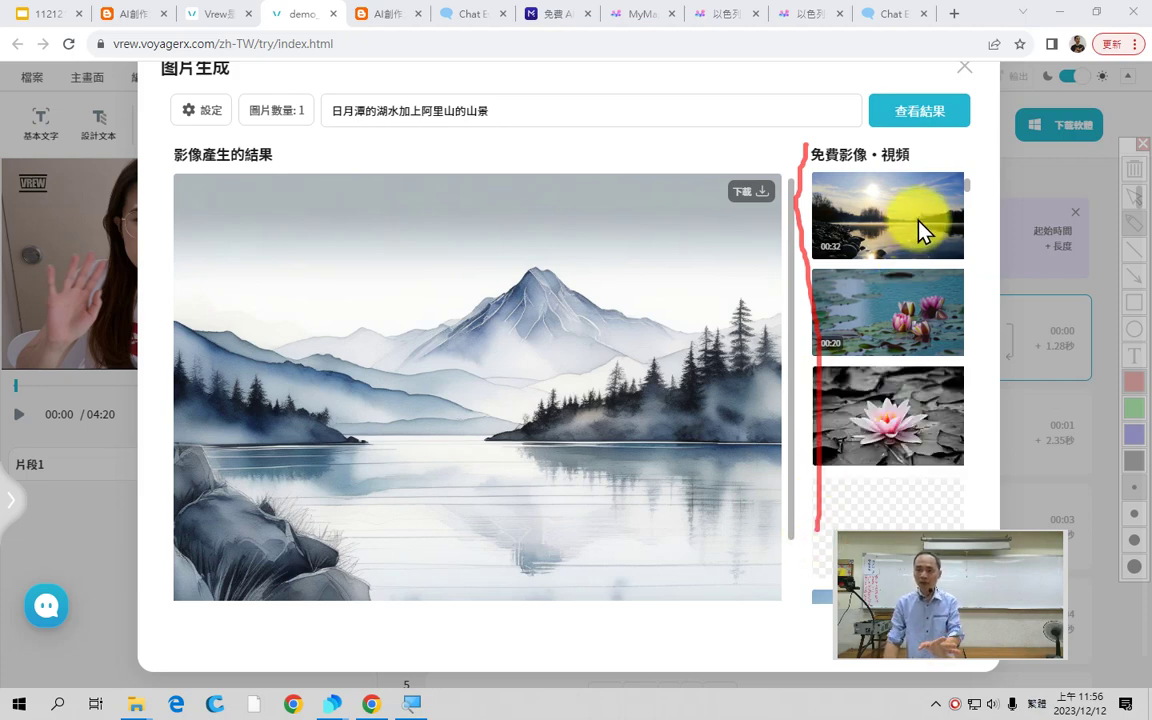
drag(907, 402, 968, 354)
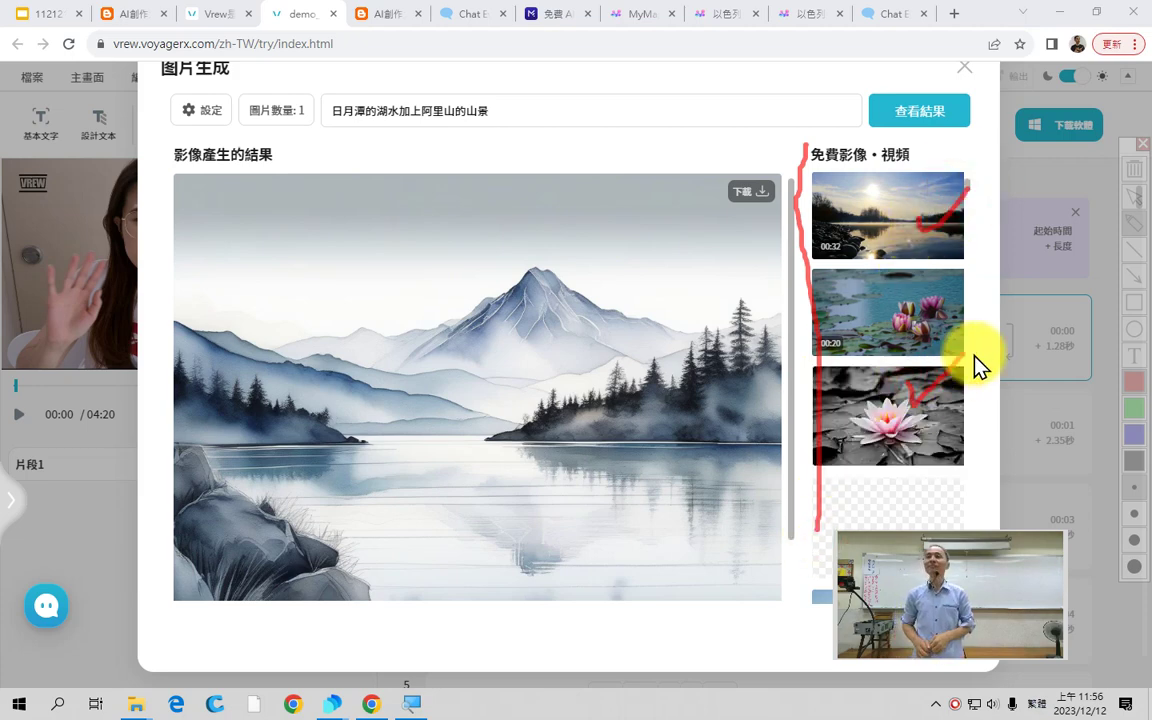
drag(524, 205, 457, 278)
drag(476, 193, 538, 306)
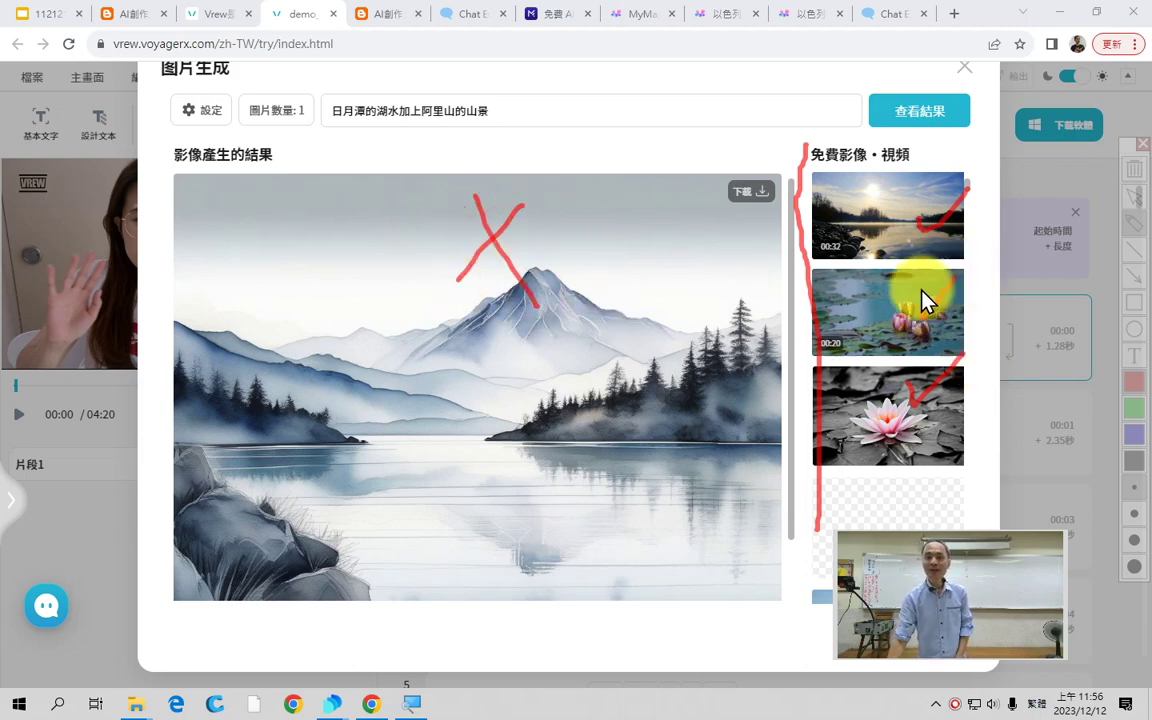
mouse_move(580, 405)
mouse_down()
mouse_move(500, 430)
mouse_move(596, 352)
mouse_move(392, 535)
mouse_up()
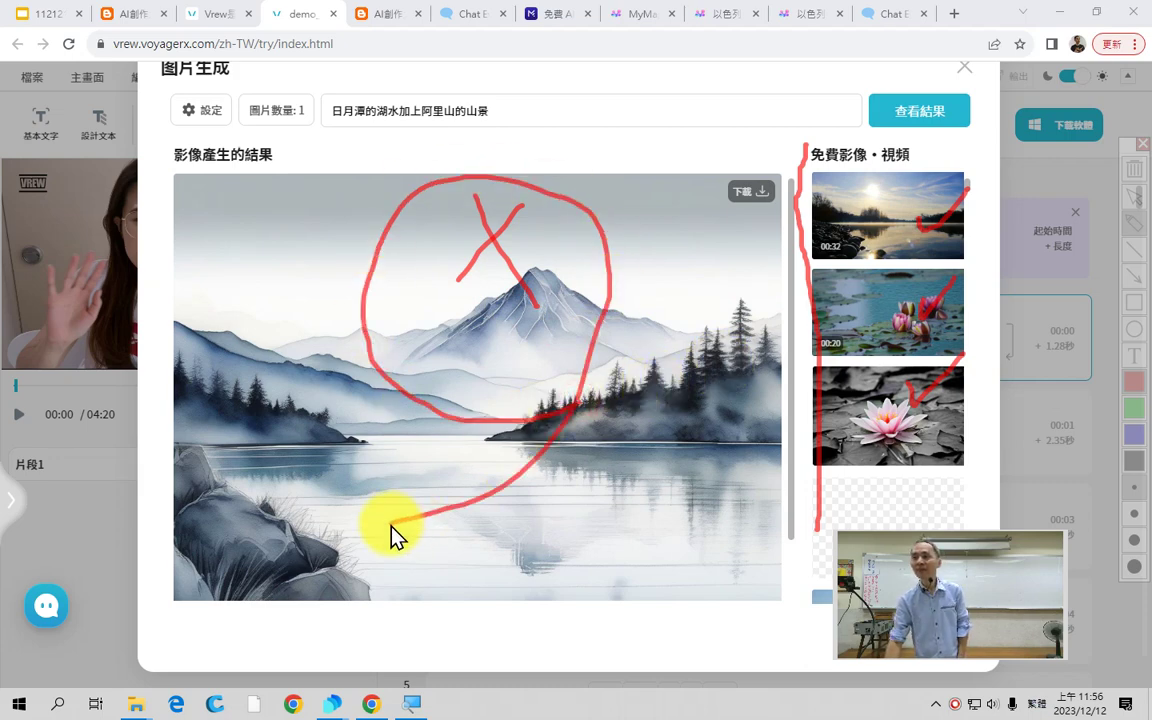
key(Escape)
Insert the generated mountain lake image into the first clip.
click(378, 110)
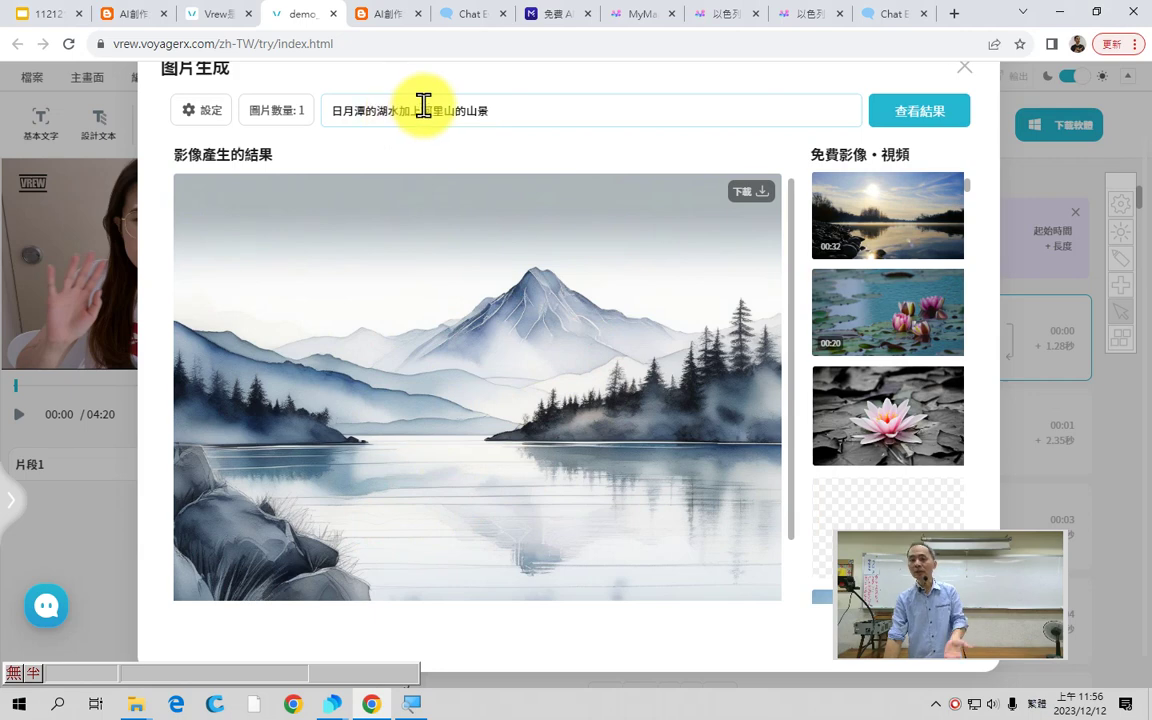
click(455, 365)
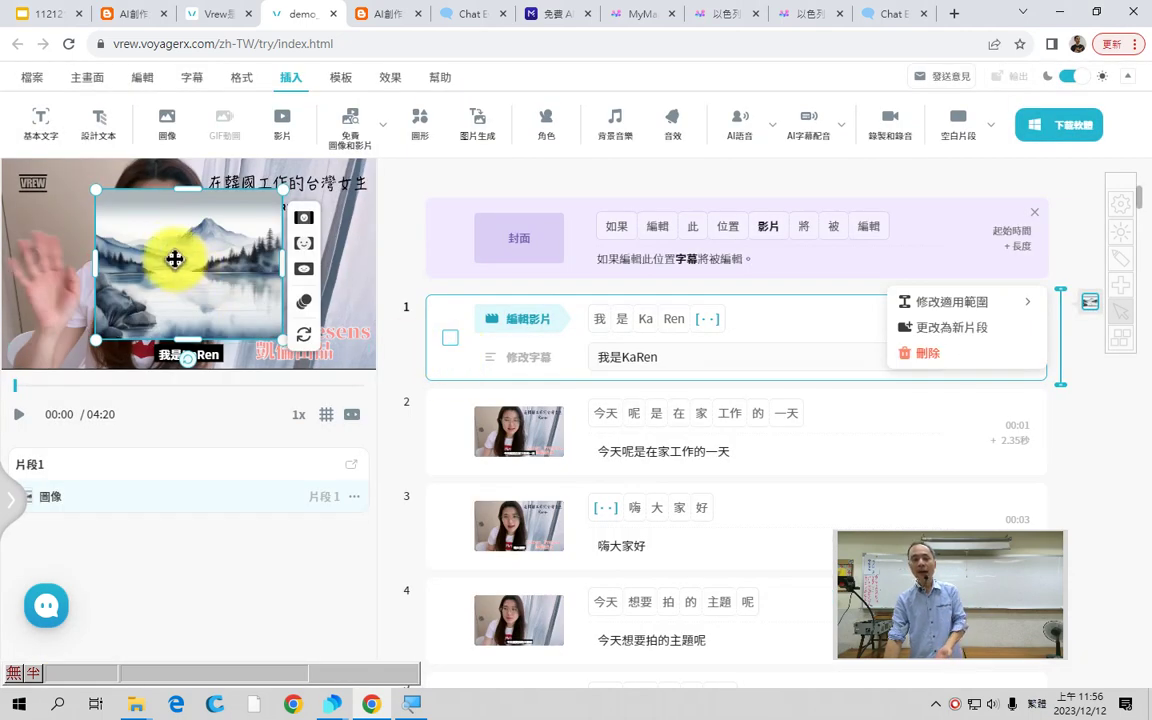
Move the inserted landscape image to the upper-left part of the first clip's frame and dismiss the software download guide.
drag(172, 257, 121, 237)
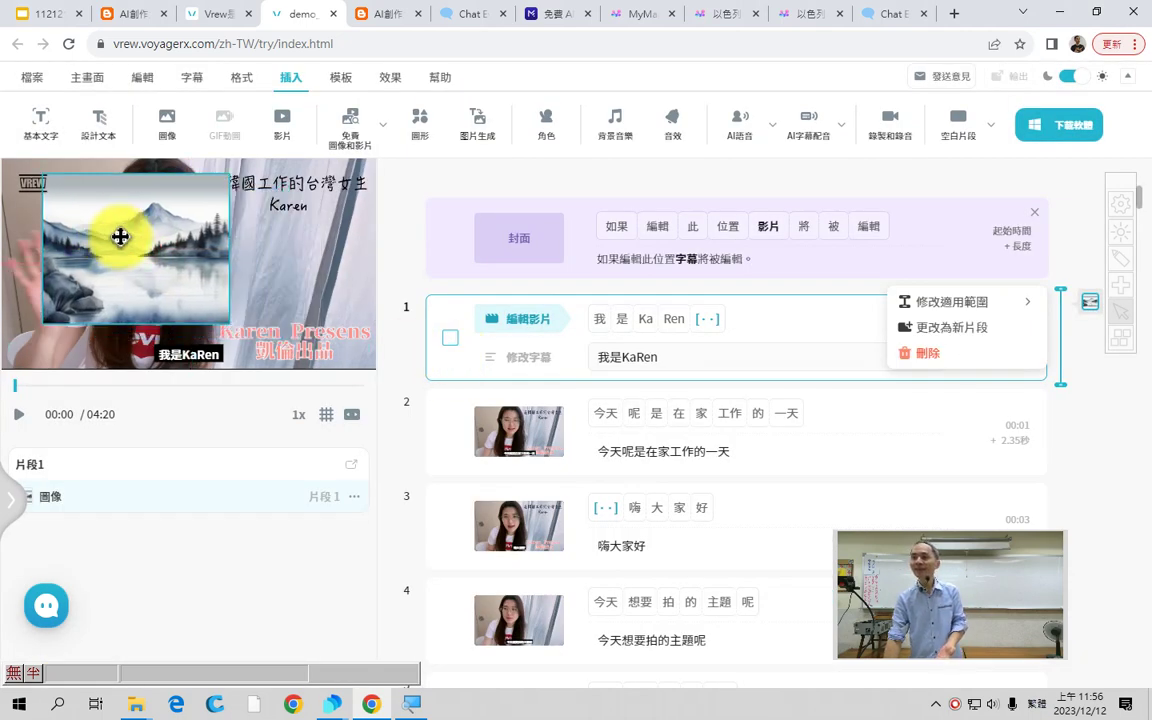
click(120, 236)
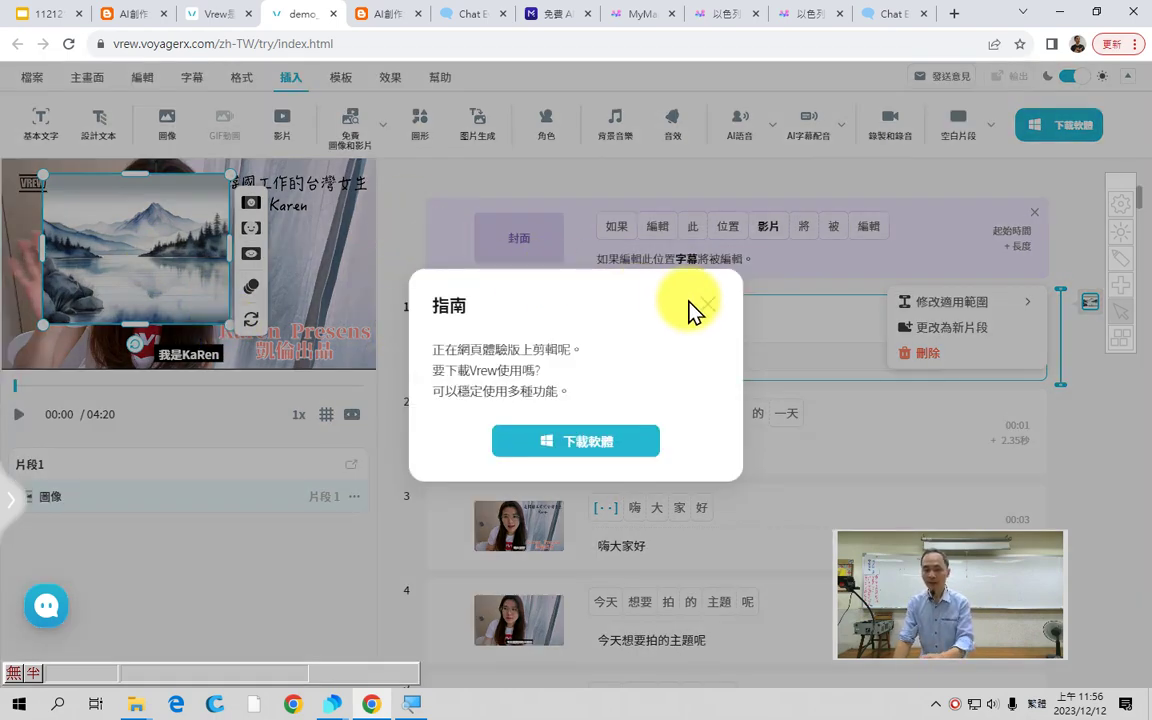
click(707, 303)
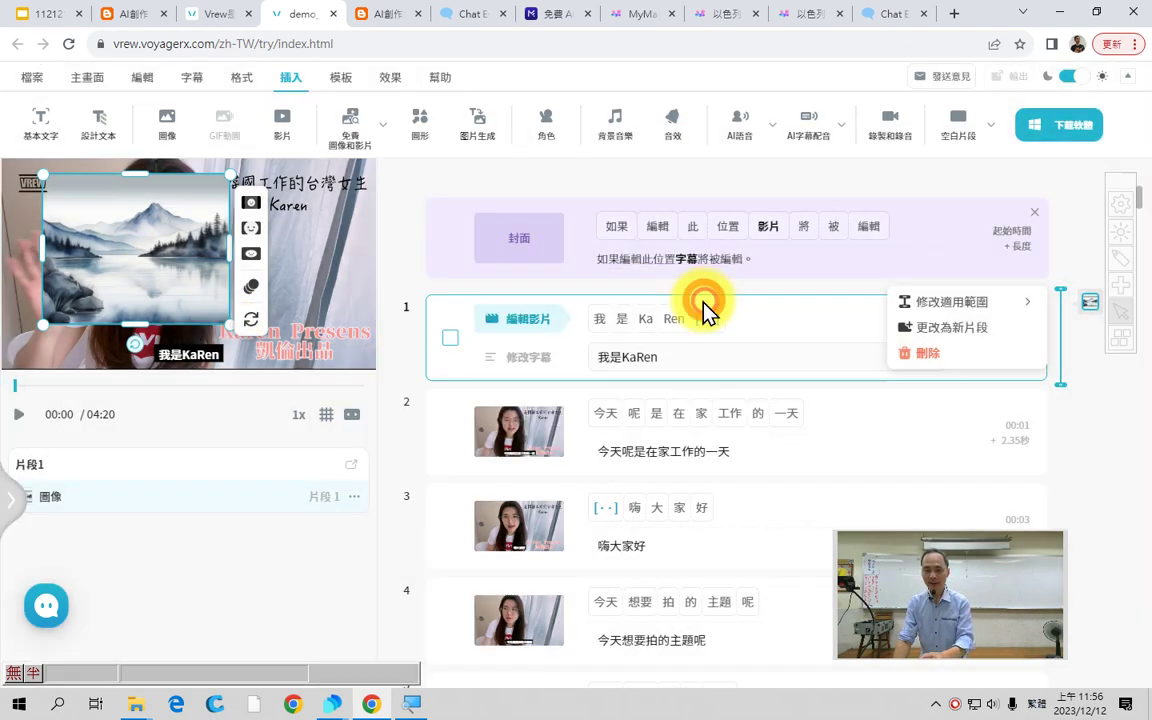
Open the new project choices, circle the video/audio, AI voice, recording and text-to-video options in red, and close them without choosing.
click(29, 86)
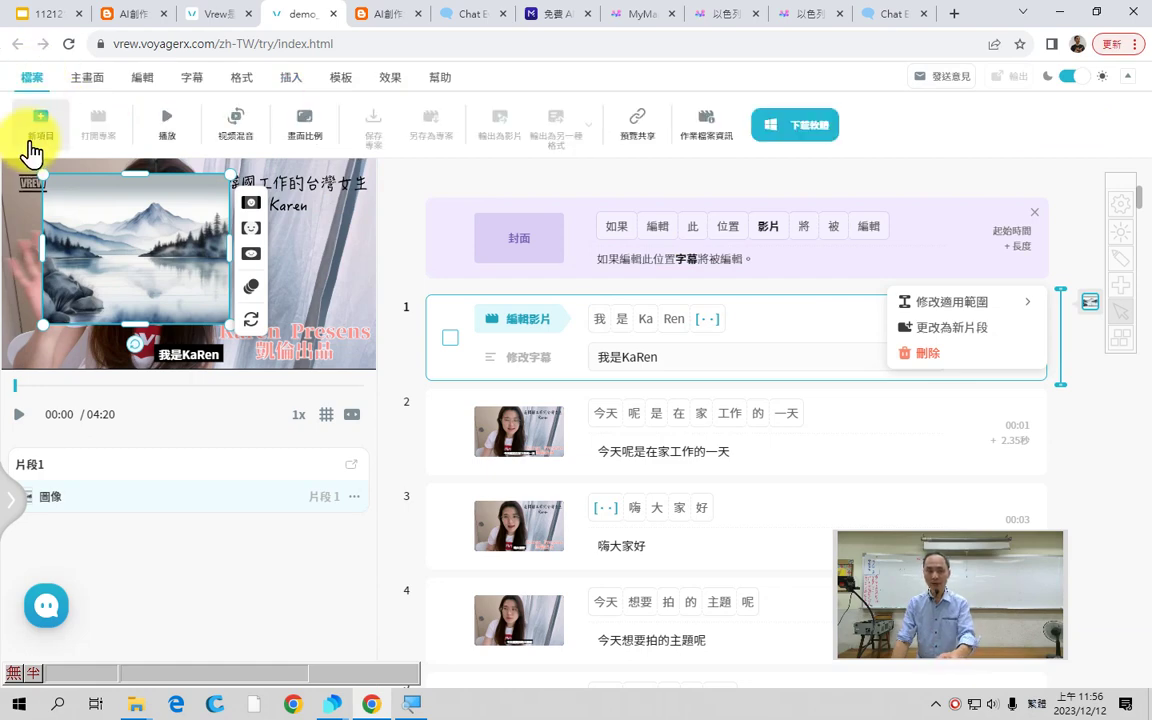
click(31, 145)
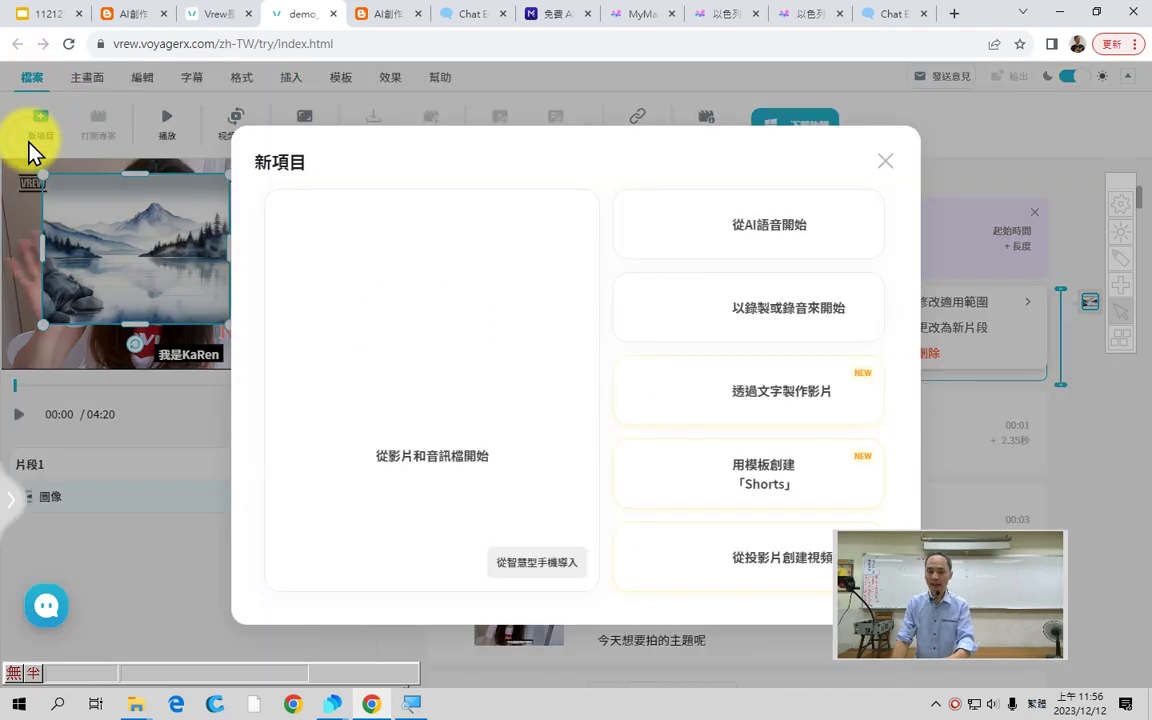
click(1110, 270)
mouse_move(537, 510)
mouse_down()
mouse_move(399, 511)
mouse_move(342, 327)
mouse_move(517, 514)
mouse_up()
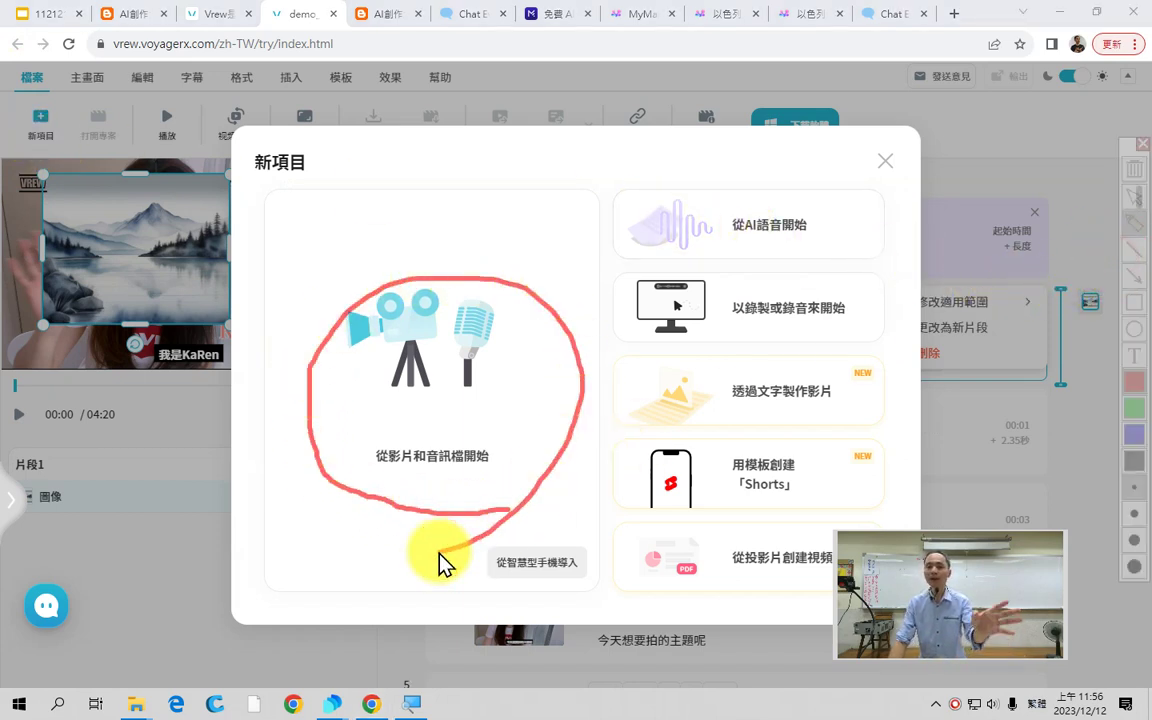
mouse_move(836, 254)
mouse_down()
mouse_move(658, 259)
mouse_move(714, 186)
mouse_move(846, 206)
mouse_move(828, 258)
mouse_up()
mouse_move(760, 266)
mouse_down()
mouse_move(676, 356)
mouse_move(752, 340)
mouse_up()
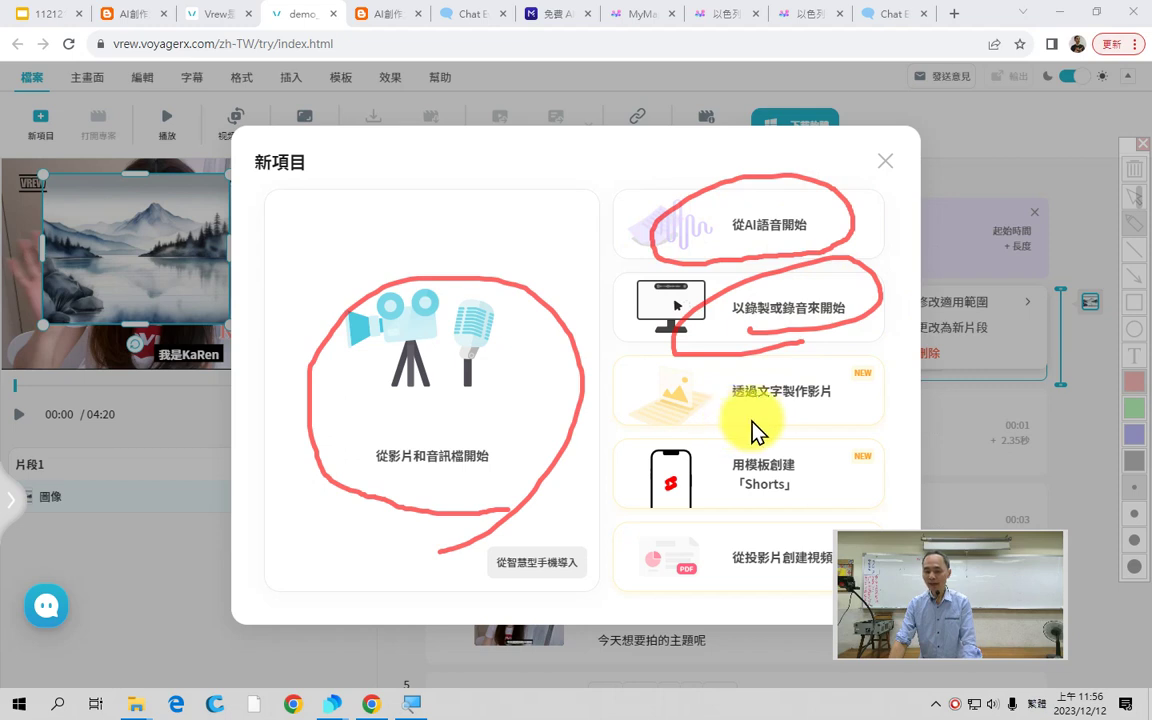
drag(898, 409, 690, 428)
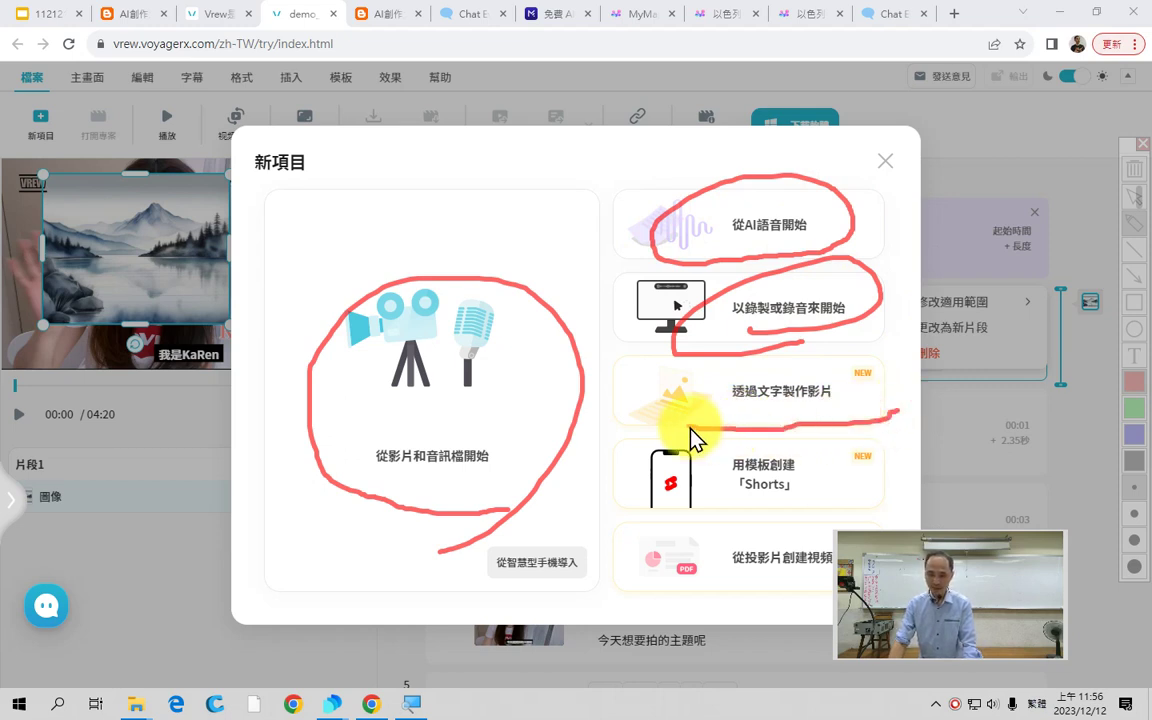
mouse_move(705, 355)
mouse_down()
mouse_move(801, 338)
mouse_move(899, 366)
mouse_move(893, 426)
mouse_up()
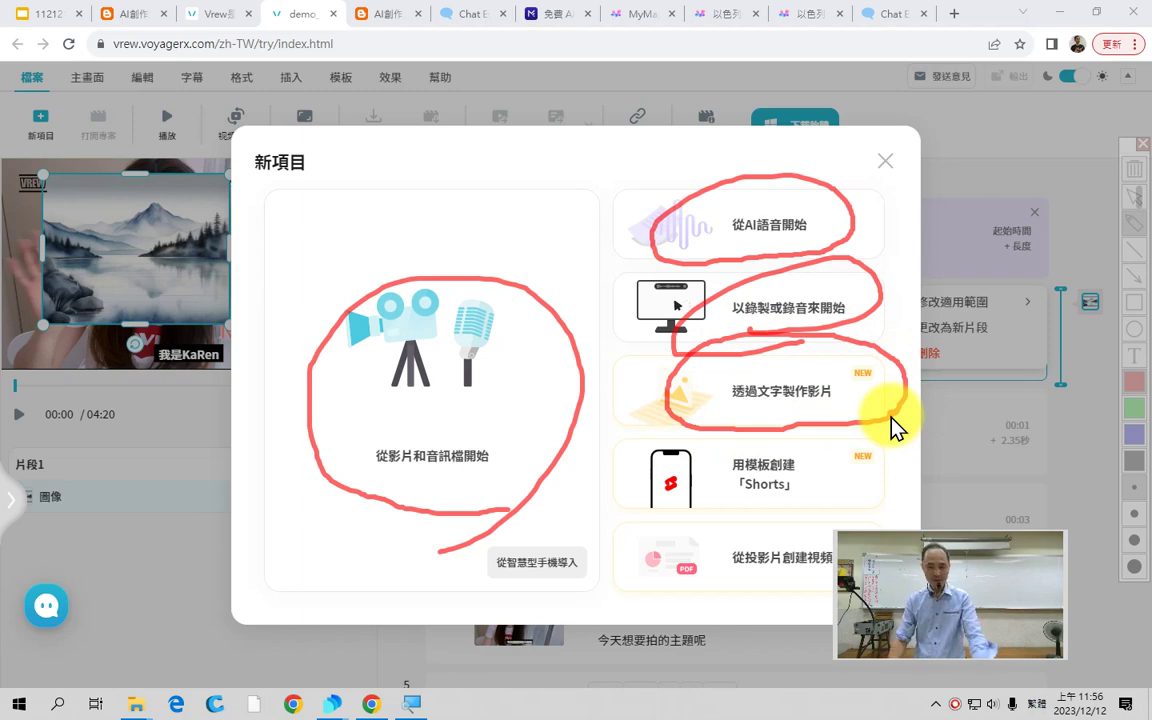
key(Escape)
click(885, 161)
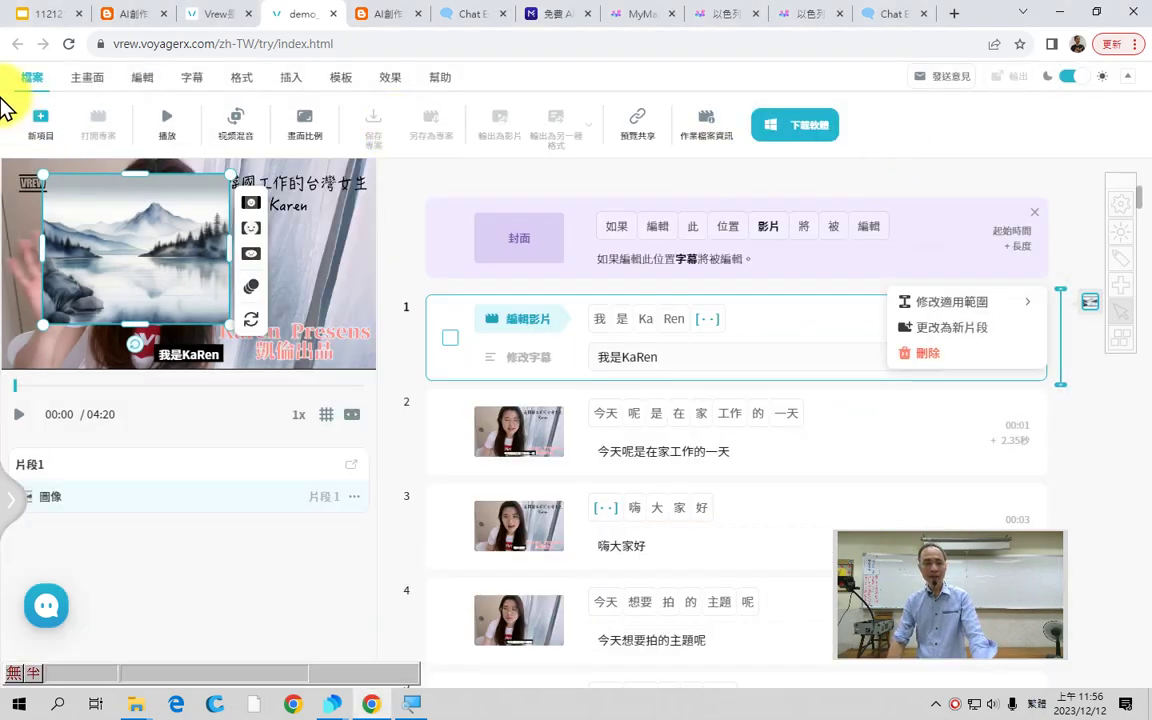
Start a new project using 透過文字製作影片 (make a video from text).
click(73, 78)
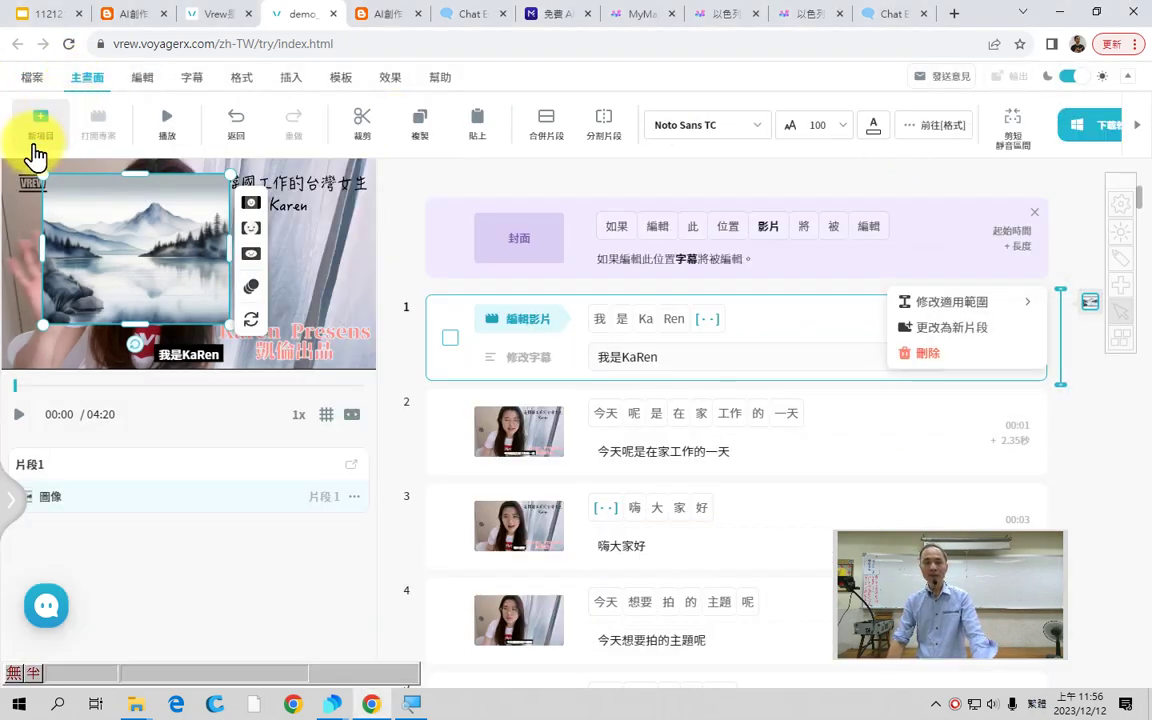
click(28, 90)
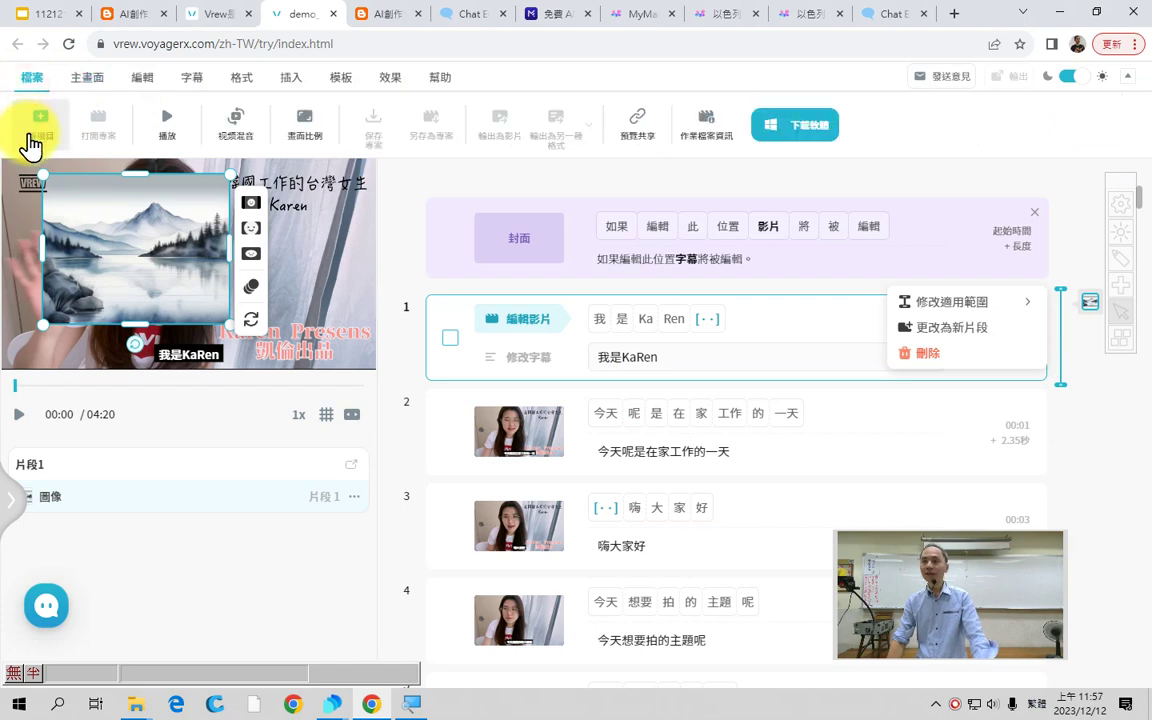
click(38, 125)
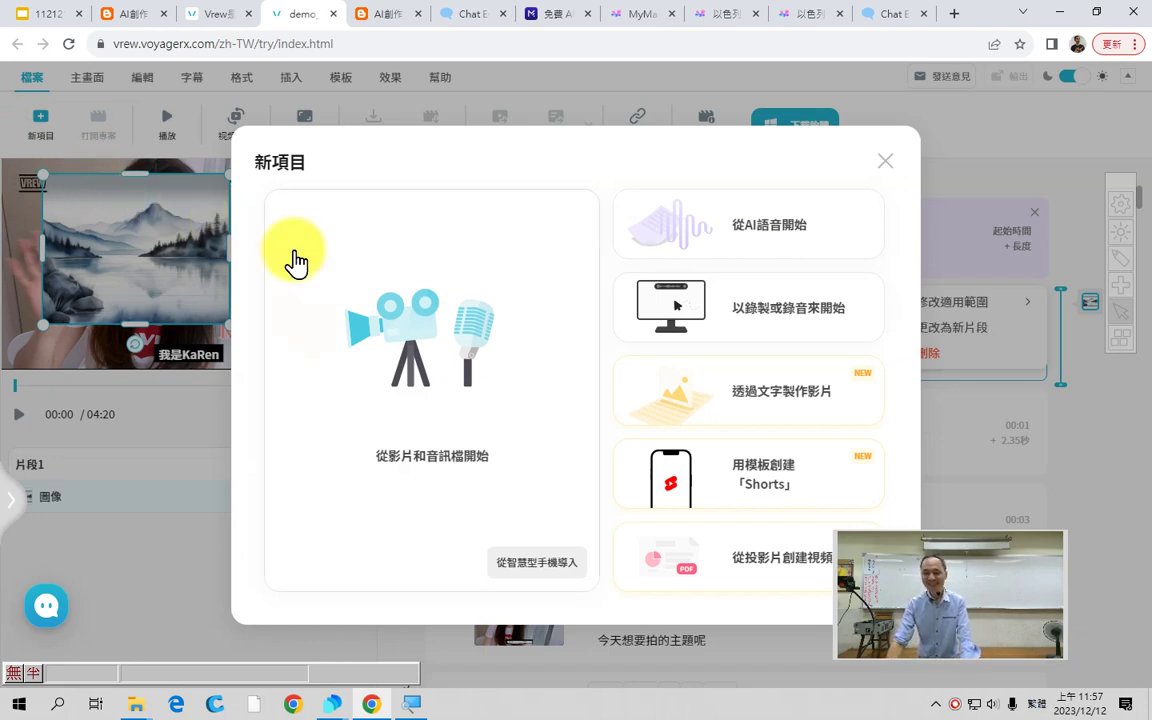
click(661, 403)
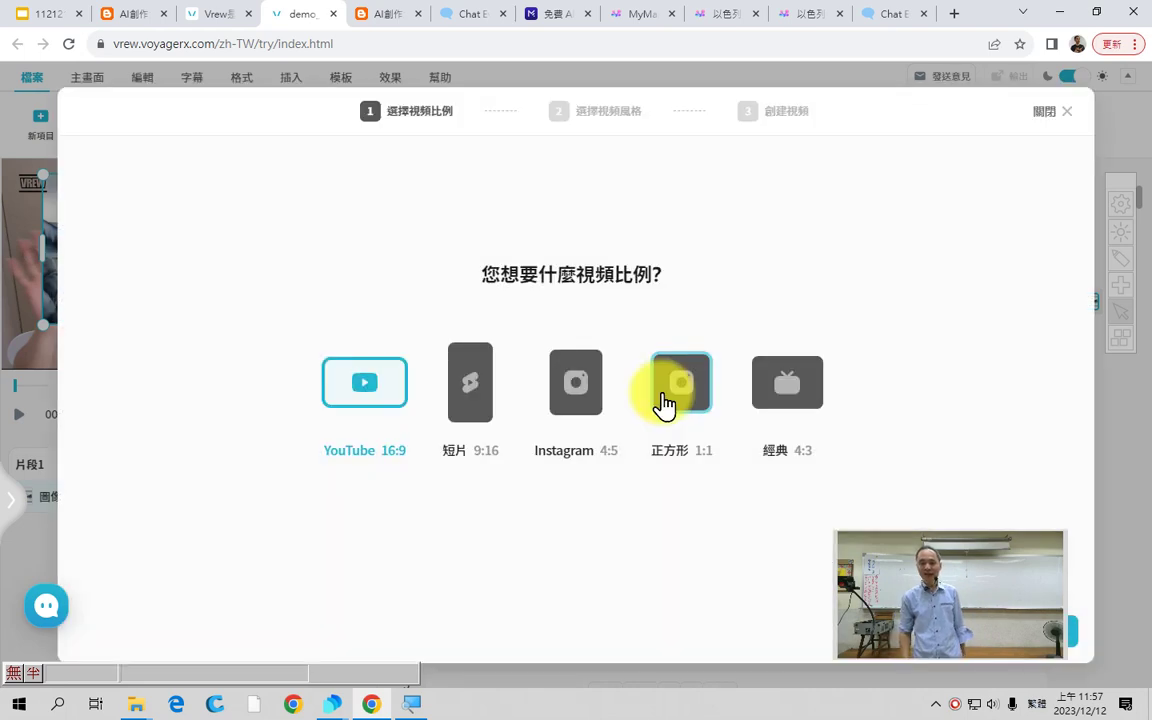
Mark the three creation stages and the YouTube, 短片 and Instagram ratios with red pen annotations, and clear the markings.
click(1116, 270)
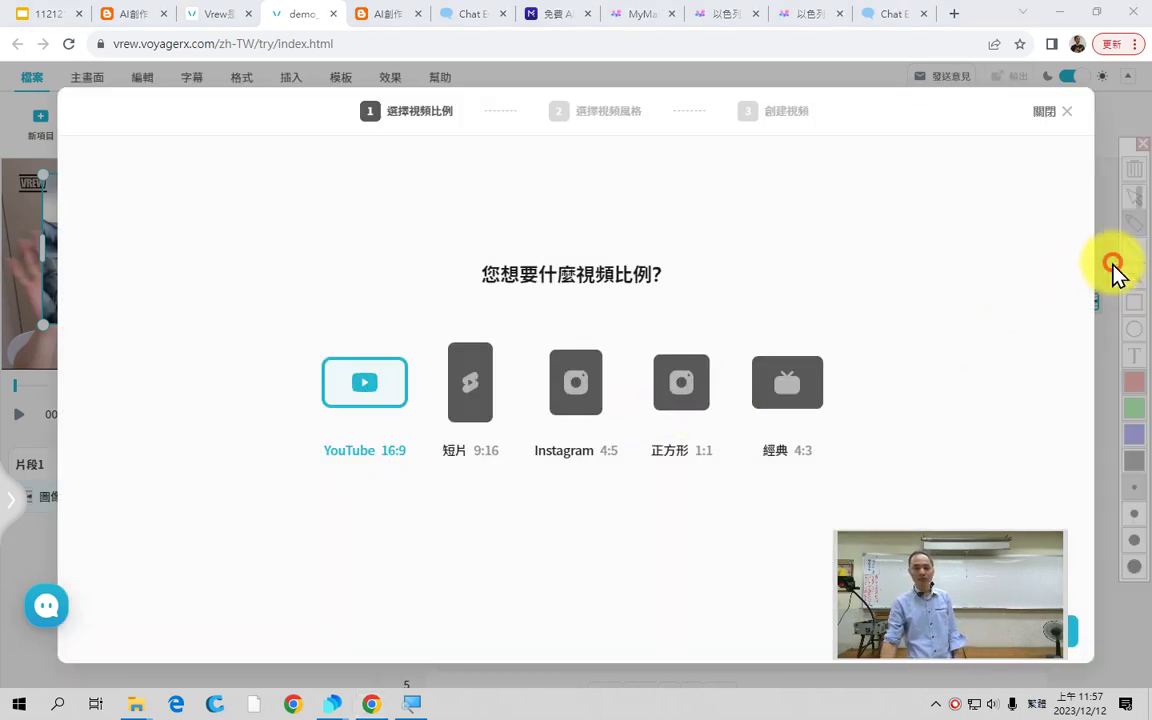
drag(320, 138, 477, 140)
mouse_move(762, 168)
mouse_down()
mouse_move(845, 142)
mouse_move(839, 94)
mouse_move(356, 60)
mouse_move(276, 82)
mouse_move(258, 148)
mouse_up()
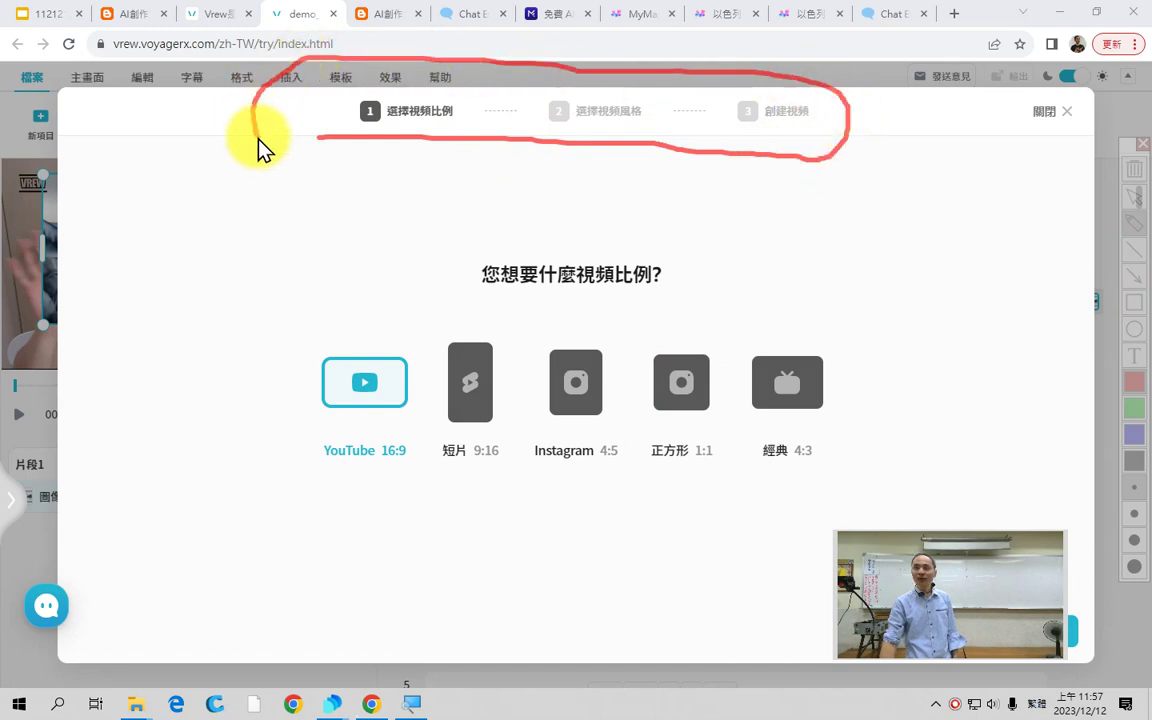
mouse_move(412, 250)
mouse_down()
mouse_move(422, 150)
mouse_move(383, 177)
mouse_move(448, 183)
mouse_up()
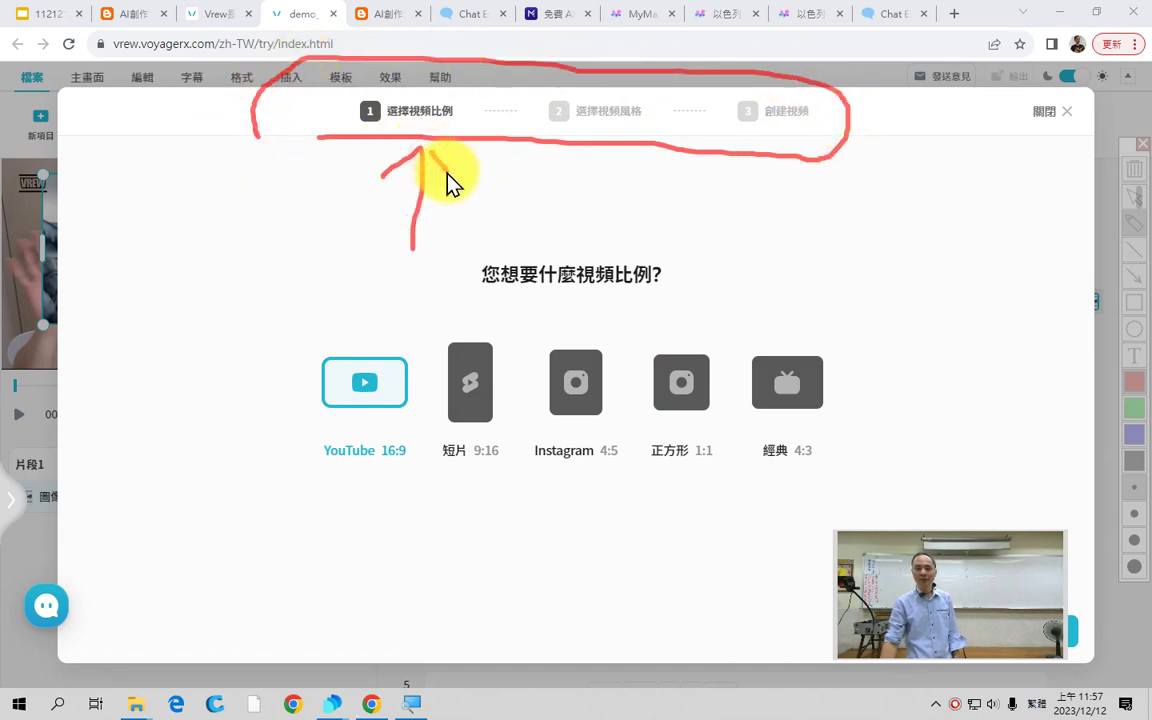
mouse_move(265, 317)
mouse_down()
mouse_move(383, 282)
mouse_move(416, 276)
mouse_up()
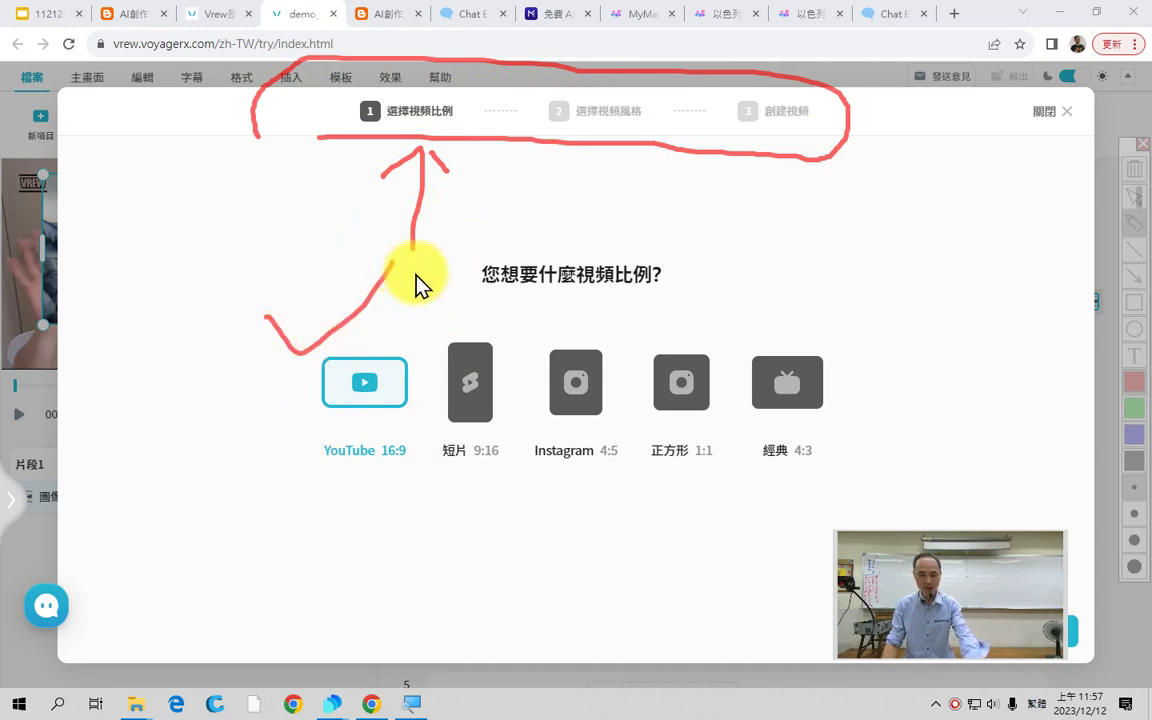
mouse_move(472, 470)
mouse_down()
mouse_move(485, 316)
mouse_move(547, 336)
mouse_move(538, 421)
mouse_move(494, 468)
mouse_up()
drag(471, 303, 530, 300)
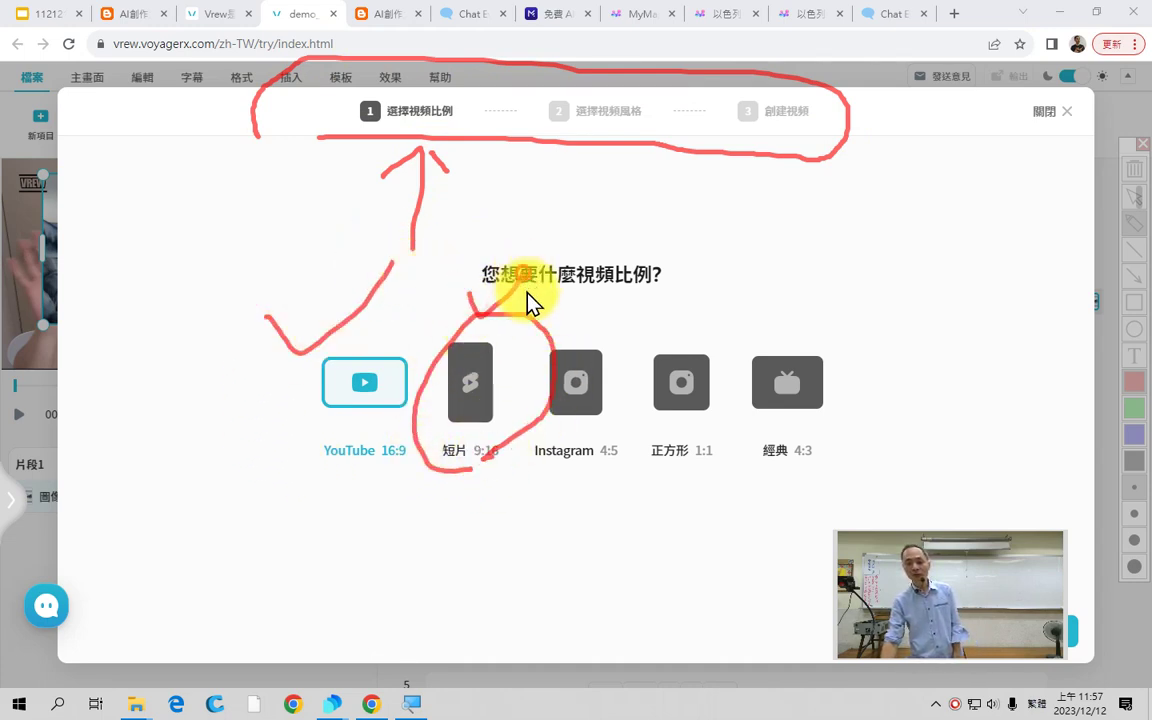
mouse_move(553, 487)
mouse_down()
mouse_move(500, 407)
mouse_move(644, 337)
mouse_move(540, 477)
mouse_up()
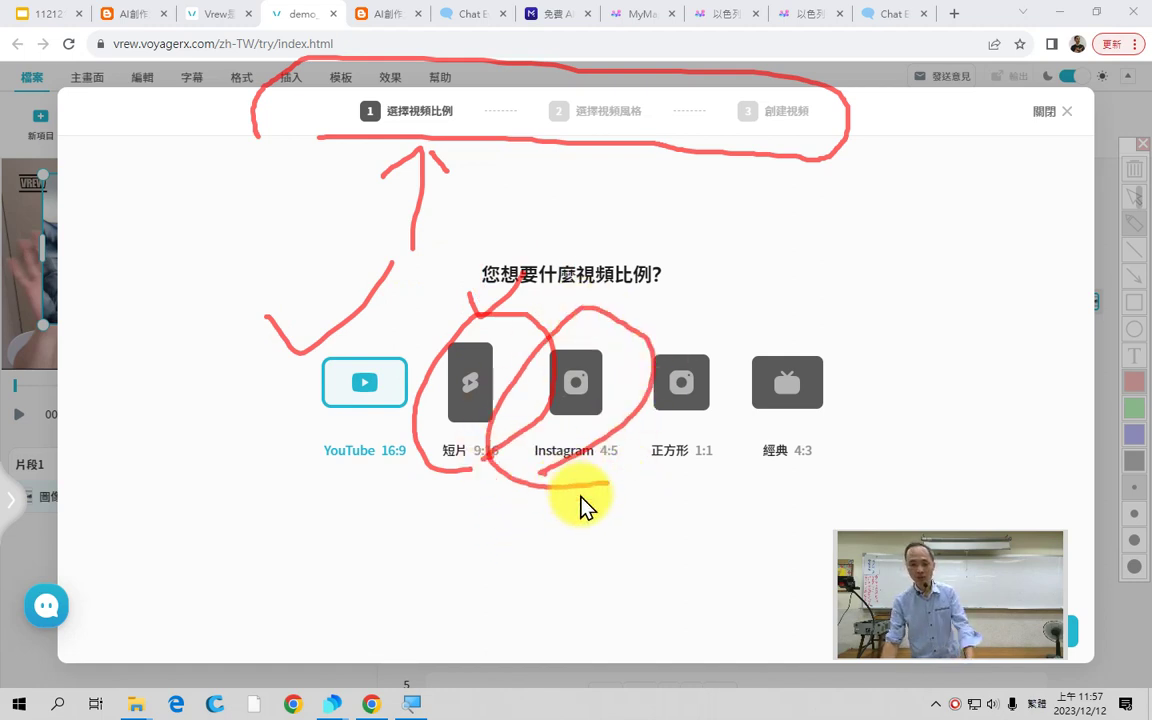
key(Escape)
Accept the YouTube 16:9 ratio, proceed to the video style choice and dismiss the style explanation.
drag(930, 582, 278, 585)
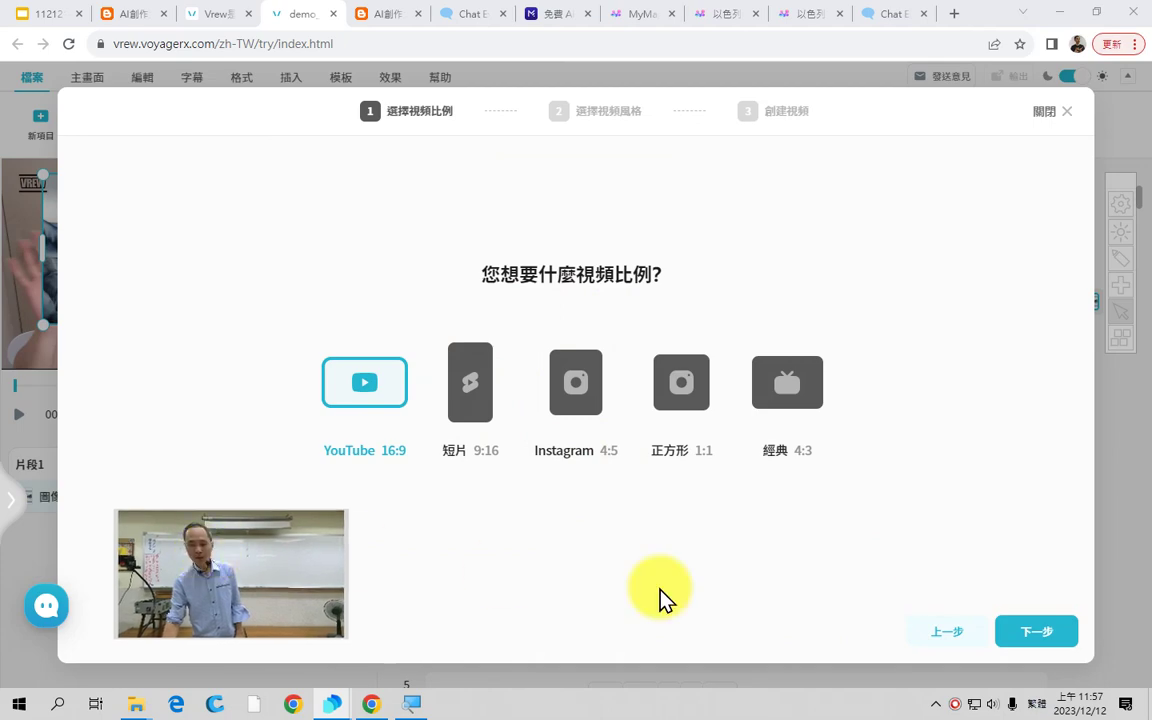
click(1035, 635)
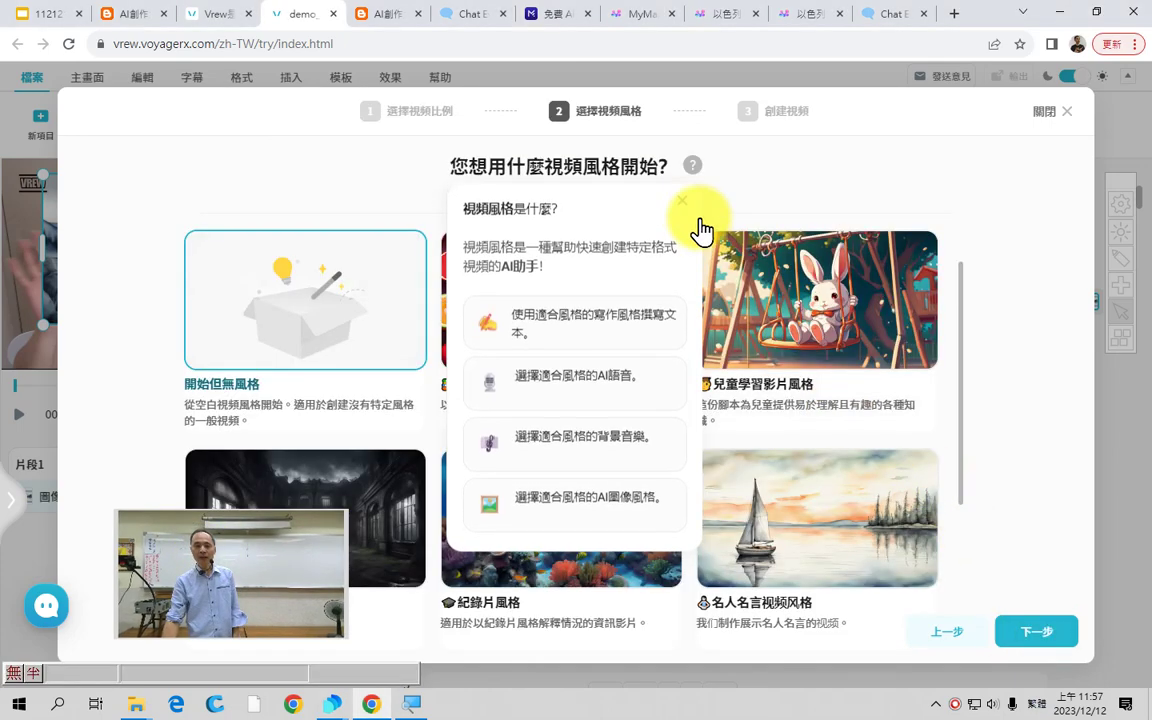
click(682, 196)
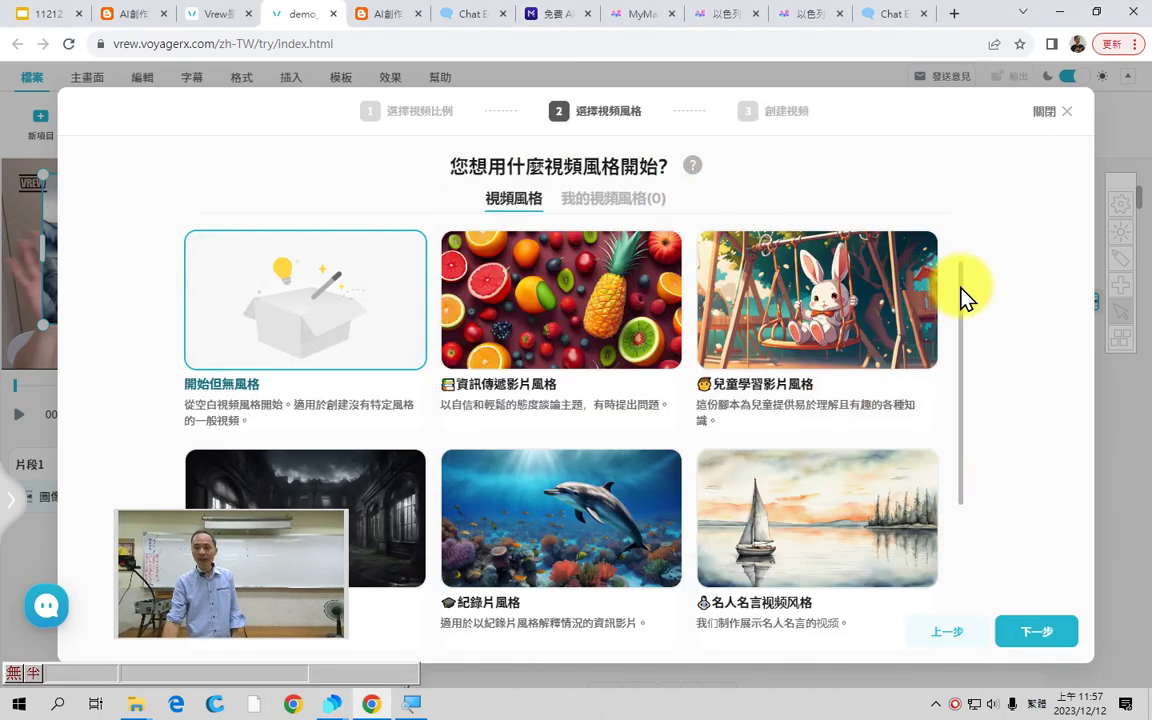
Browse the video styles, choose 名人名言视频风格 (famous quotes), proceed to video creation and dismiss the AI writing tip.
scroll(962, 300, down, 3)
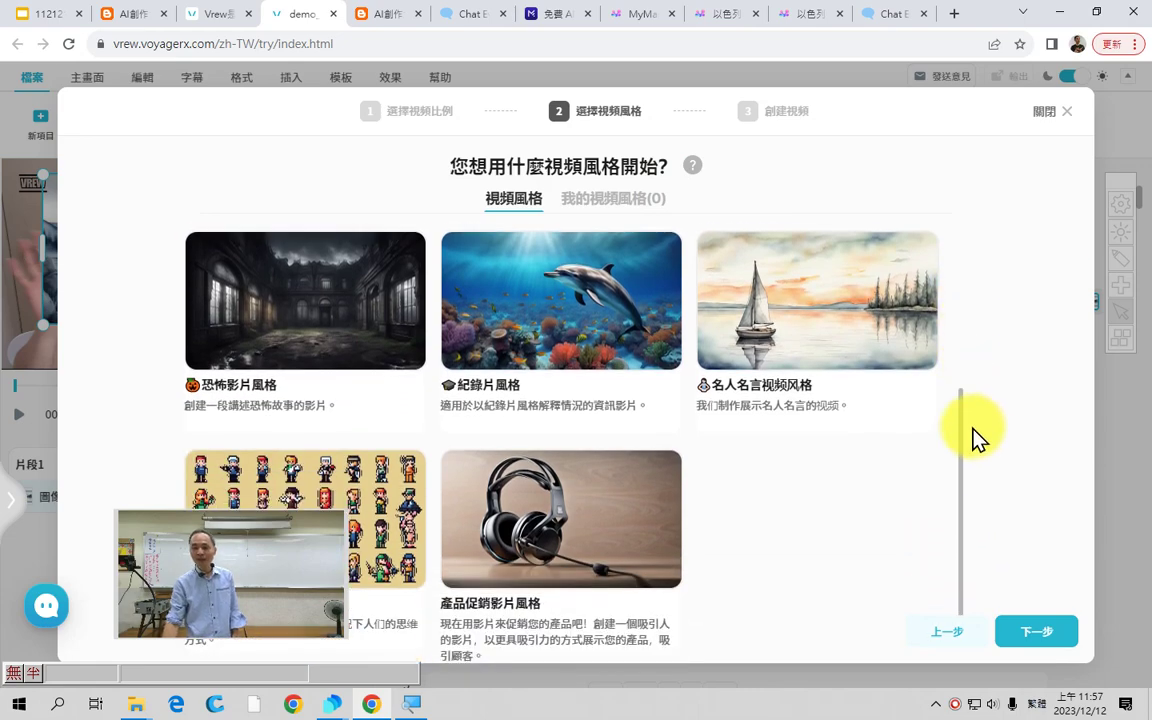
scroll(979, 296, up, 3)
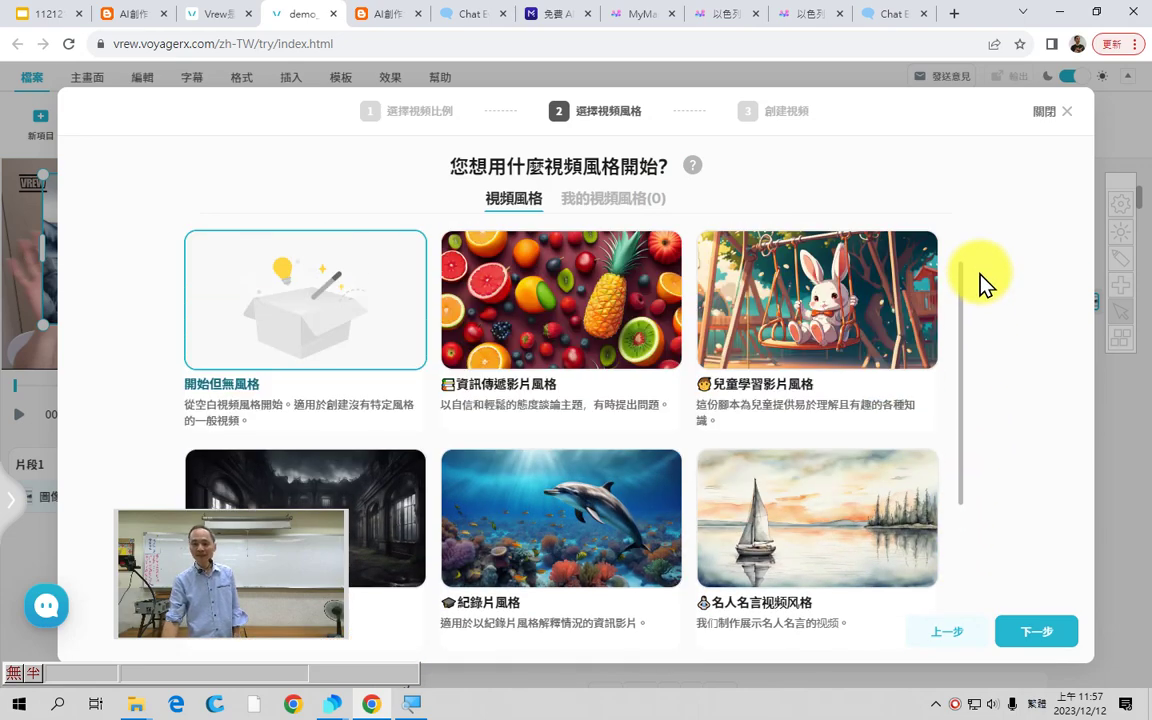
scroll(977, 355, down, 3)
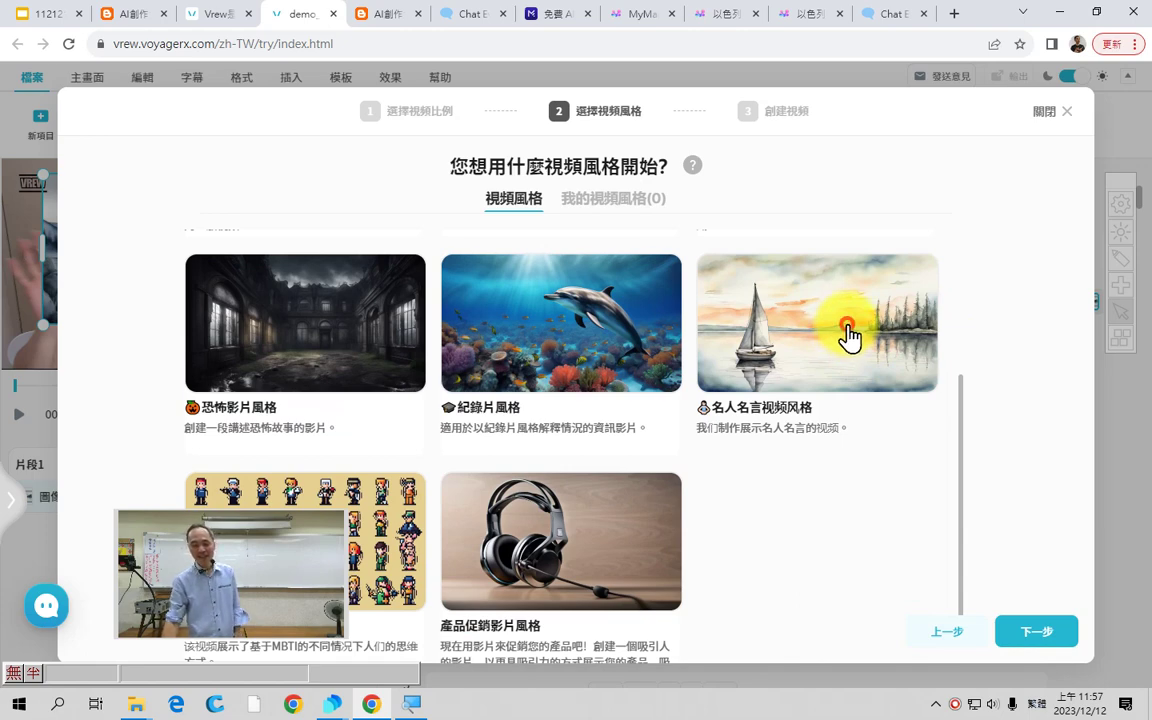
click(848, 336)
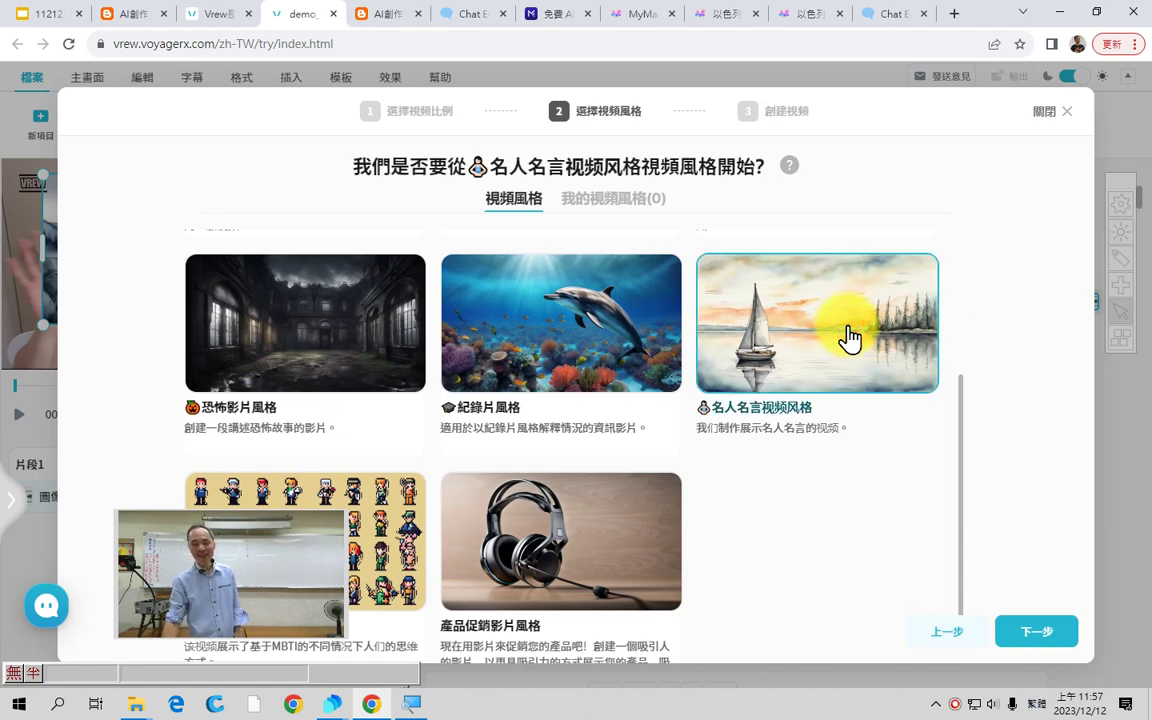
click(1034, 635)
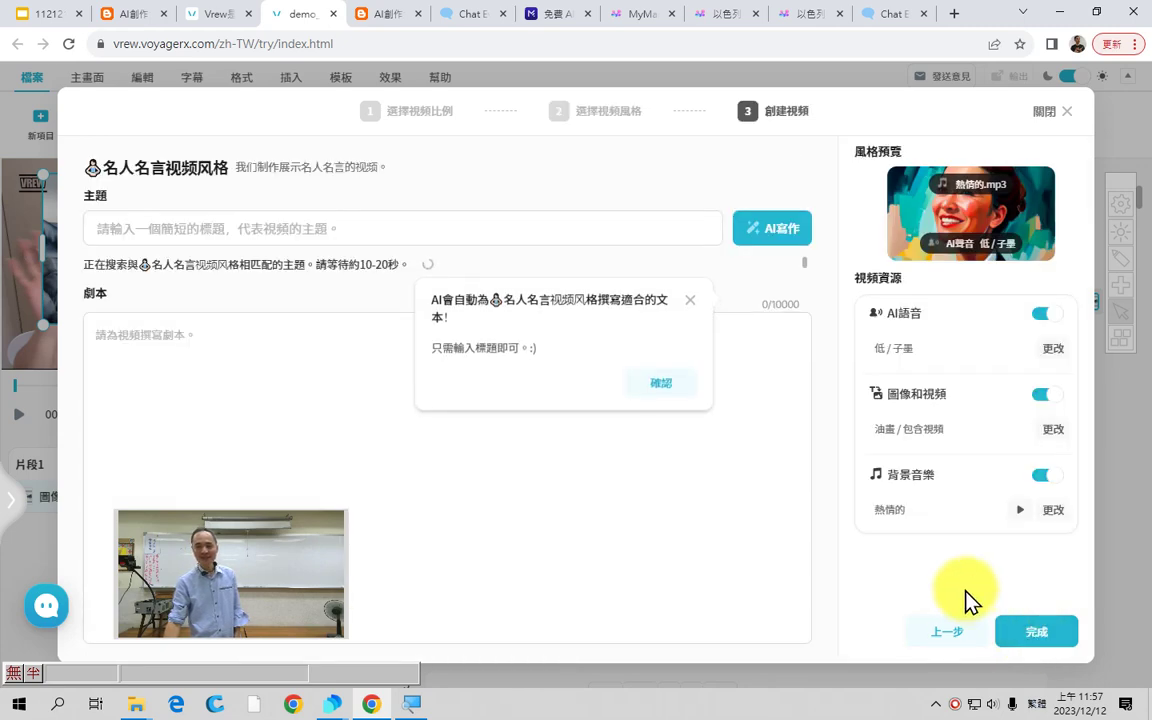
click(664, 398)
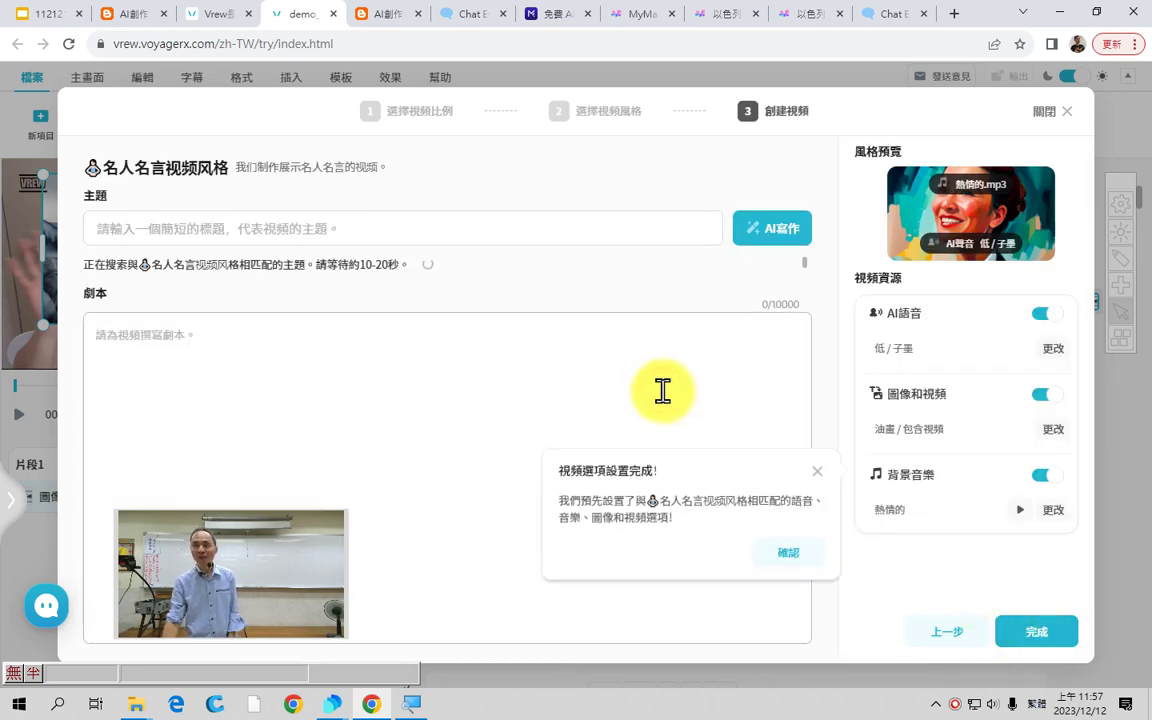
Mark the topic and script fields with red pen annotations, and clear the markings.
drag(494, 145, 462, 527)
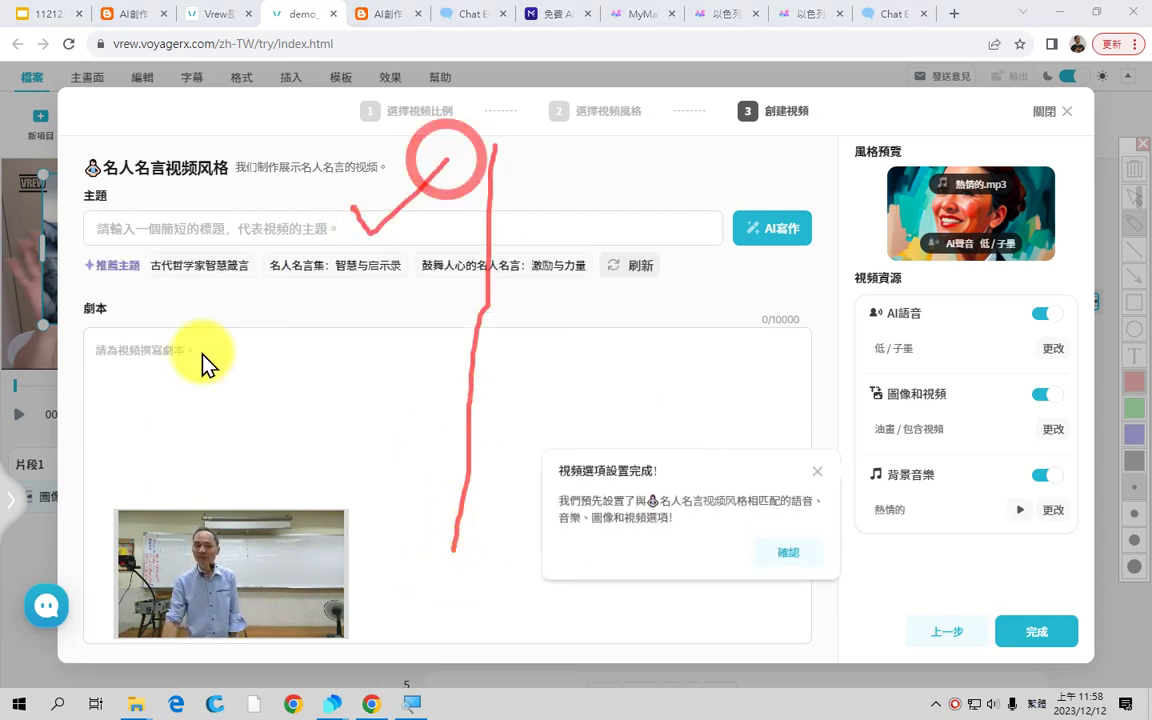
mouse_move(231, 352)
mouse_down()
mouse_move(221, 408)
mouse_move(198, 395)
mouse_move(249, 411)
mouse_up()
mouse_move(172, 381)
mouse_down()
mouse_move(72, 361)
mouse_move(119, 310)
mouse_move(204, 370)
mouse_move(116, 404)
mouse_up()
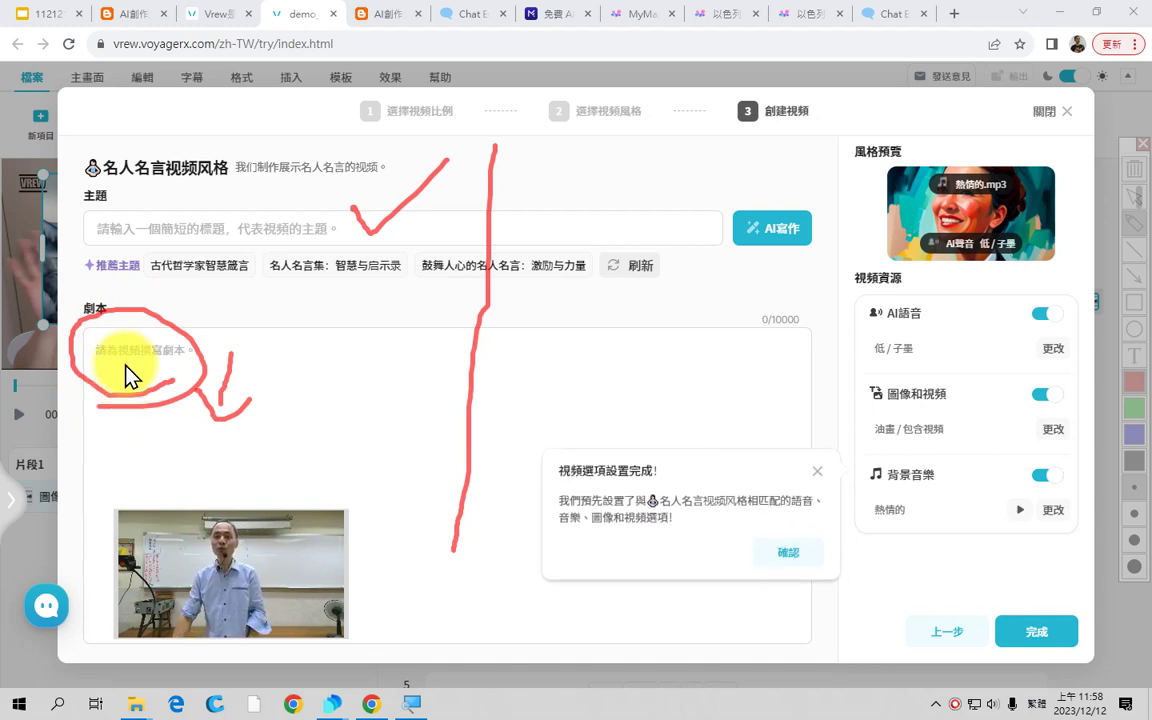
drag(181, 214, 222, 196)
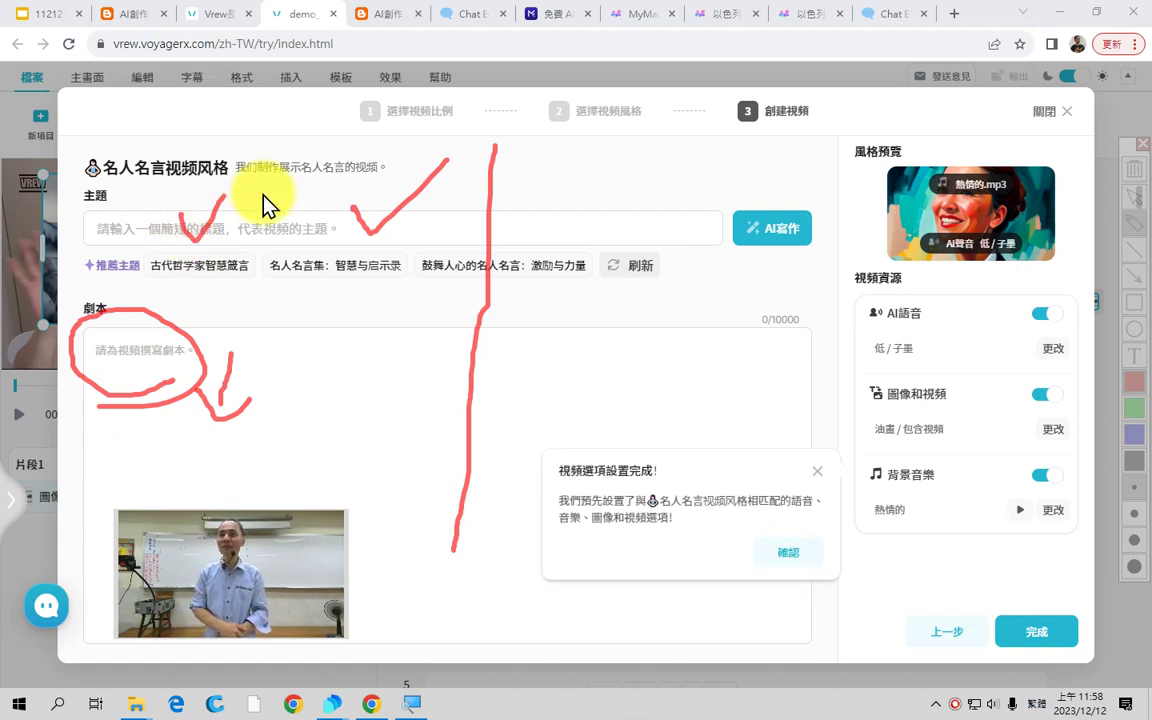
key(Escape)
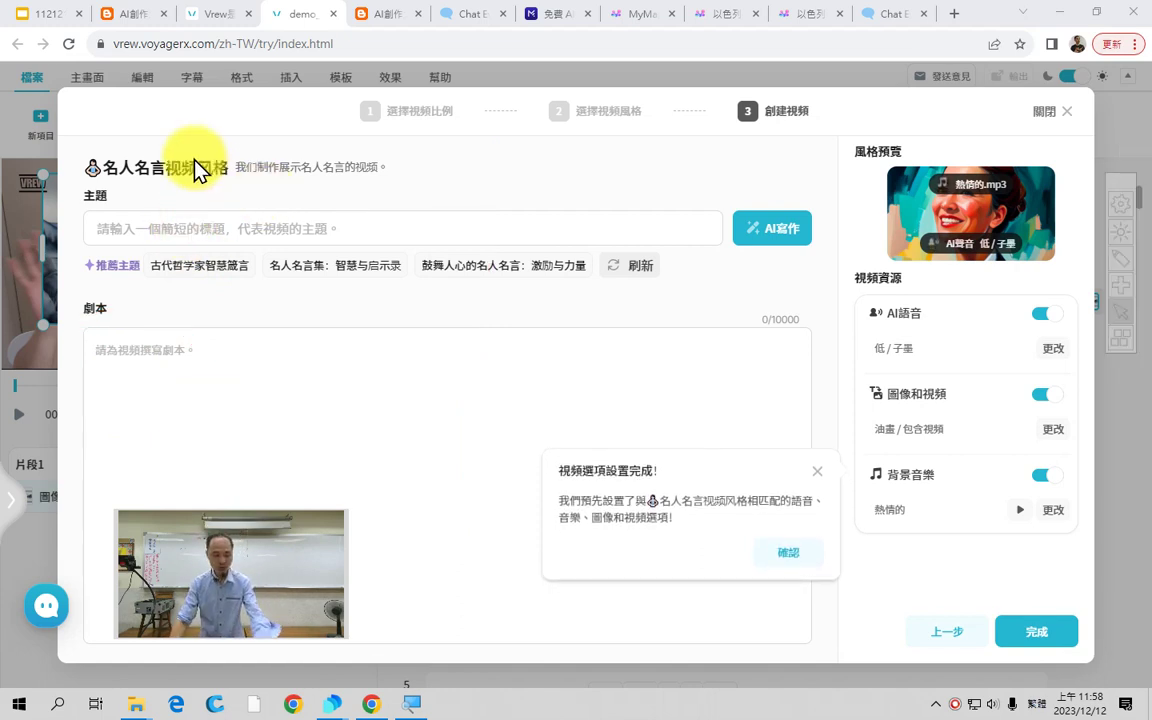
Enter 高中生的自主學習成果報告 as the video topic and dismiss the notice about the preset video options.
click(229, 230)
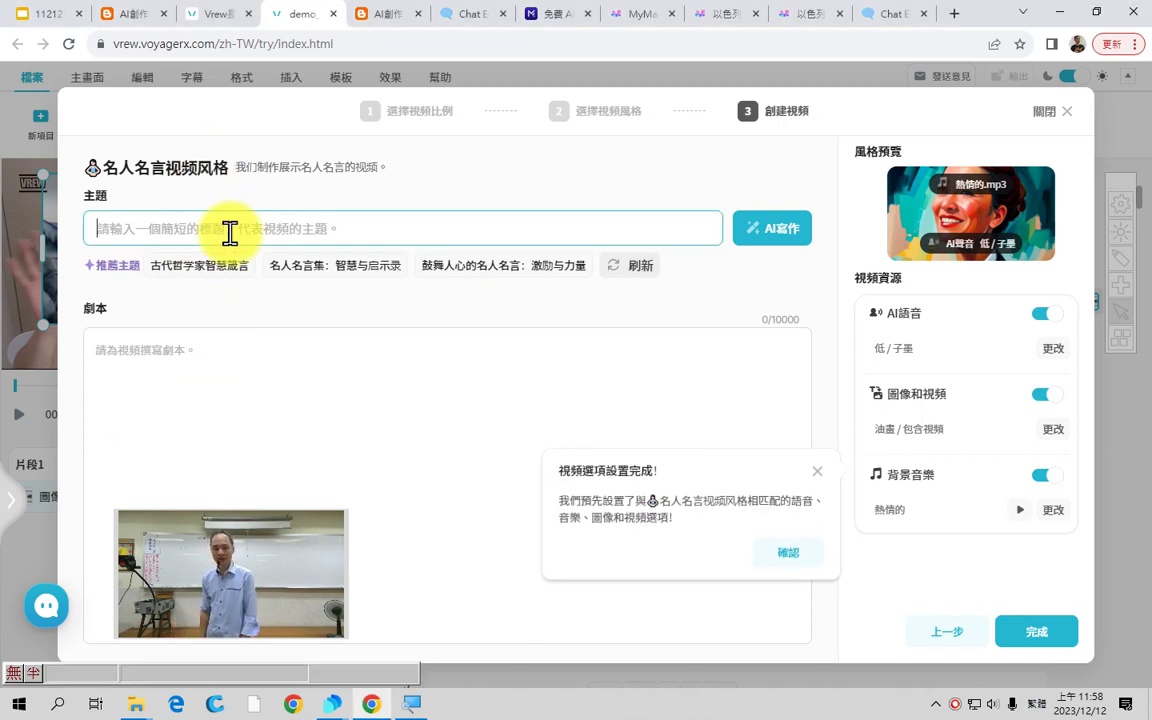
text(高中生的個)
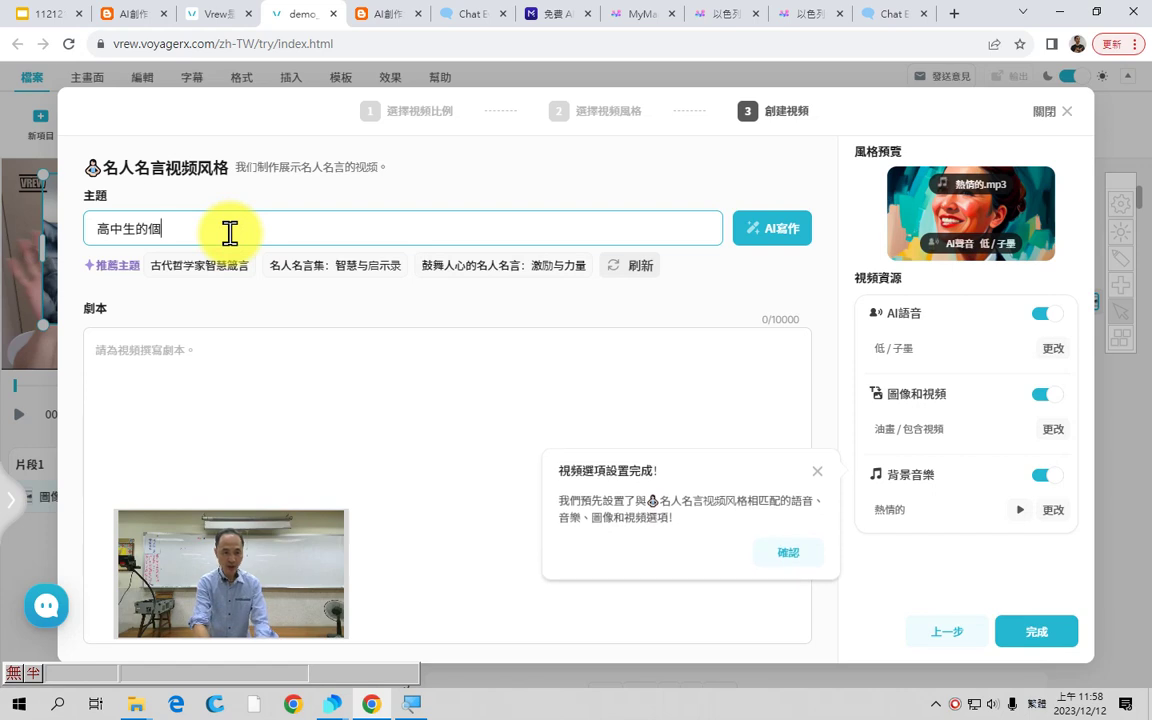
key(space)
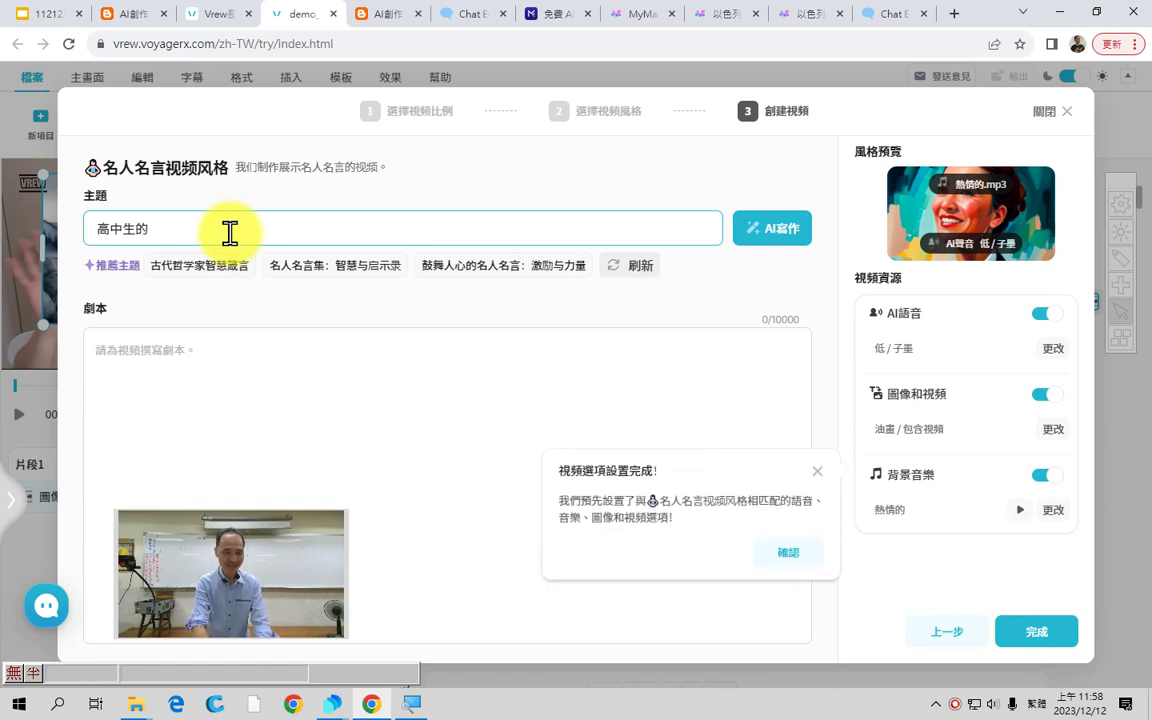
text(自主學)
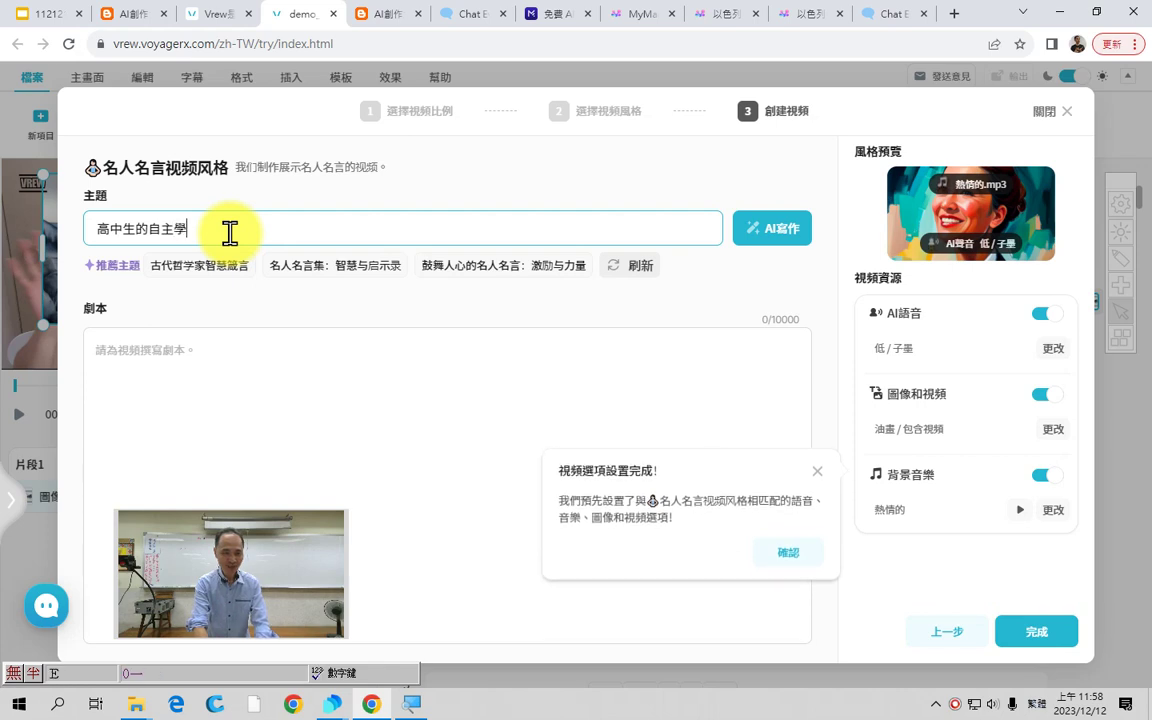
text(習)
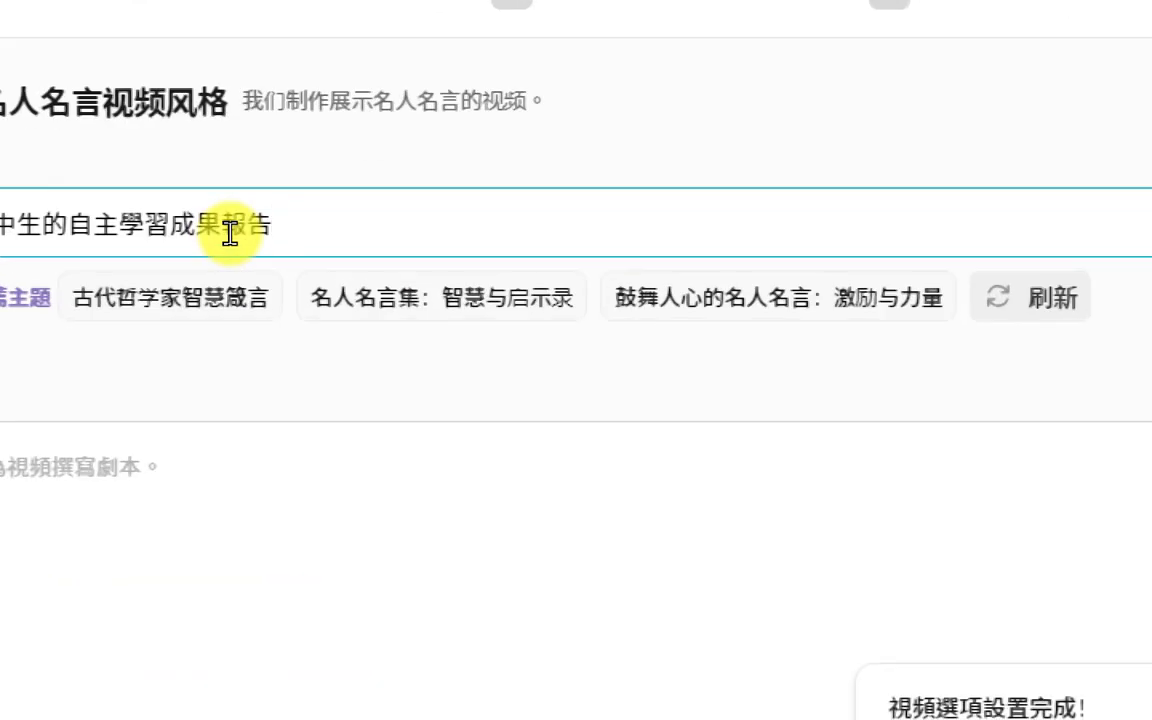
key(Tab)
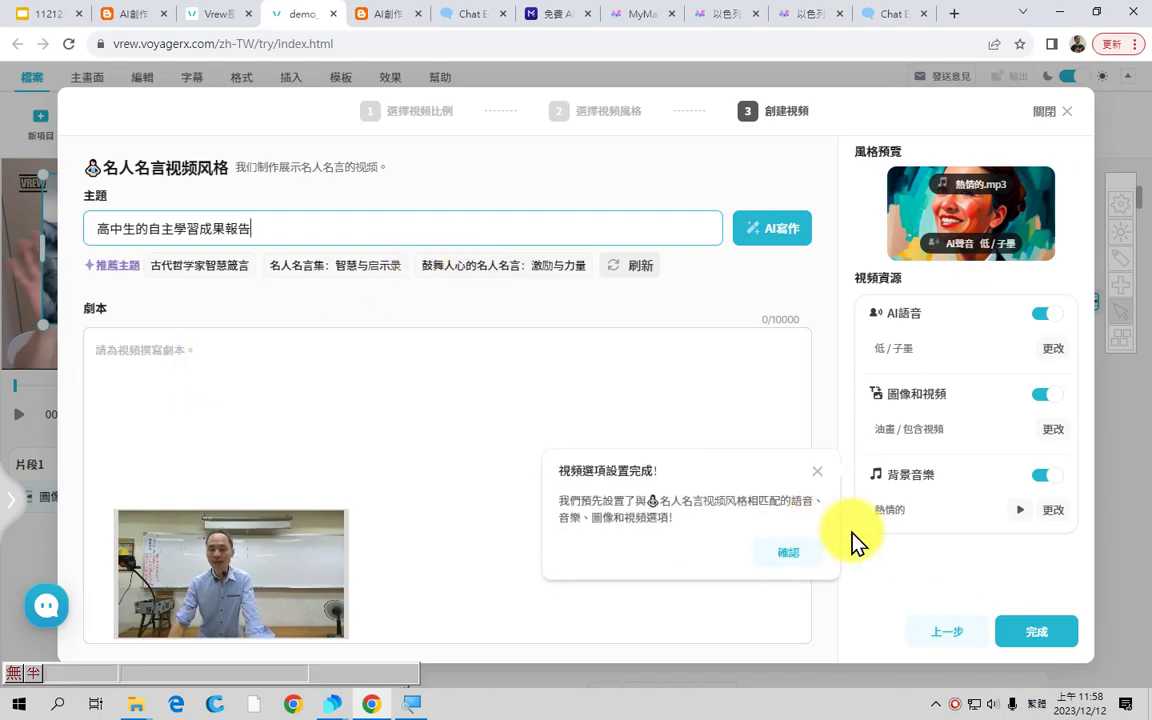
click(817, 472)
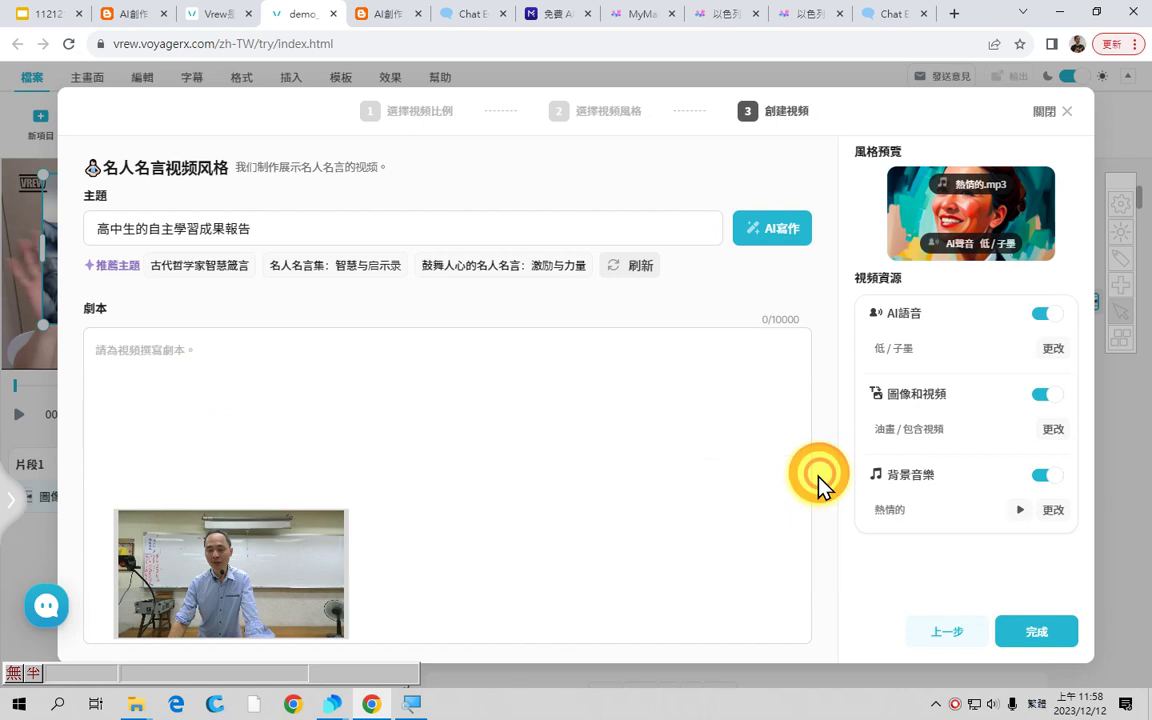
Write 以台灣的高三同學為標準 as the video script.
click(212, 346)
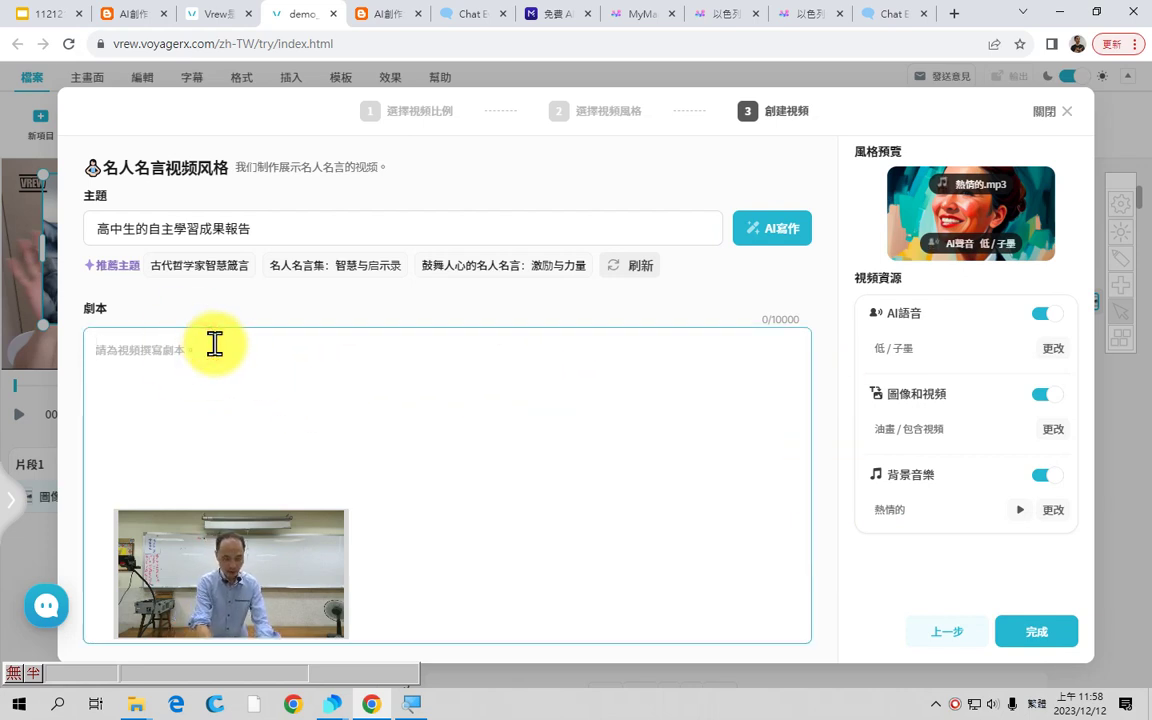
text(以高)
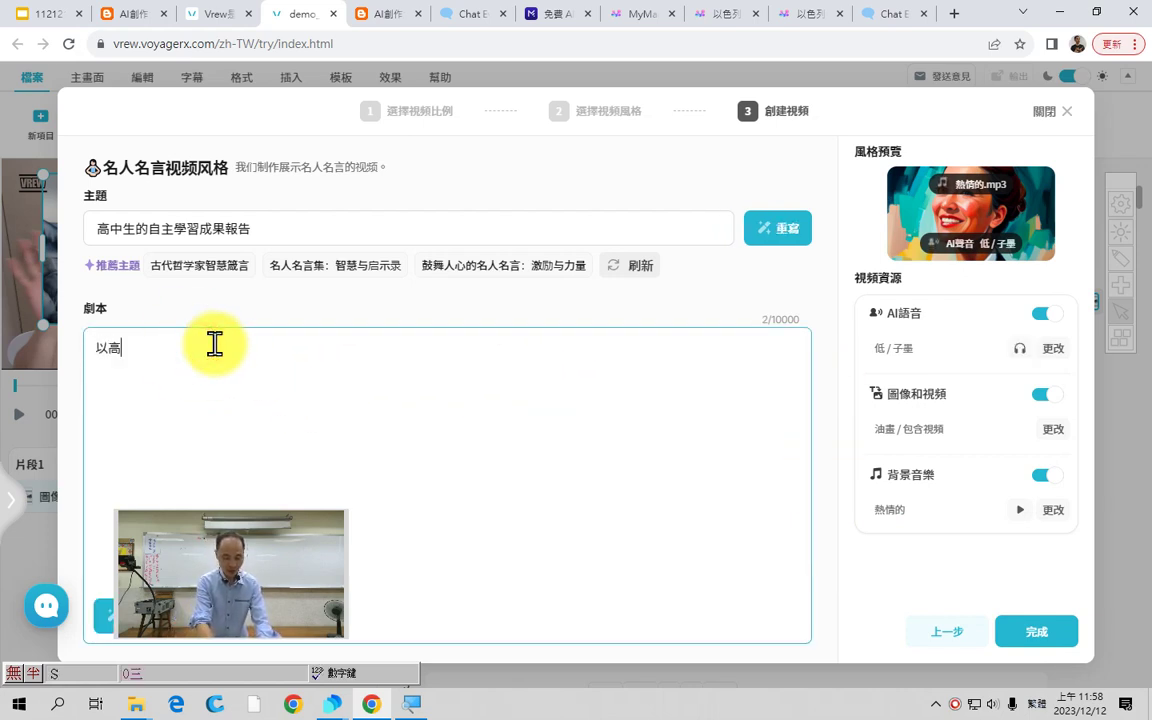
text(三同學)
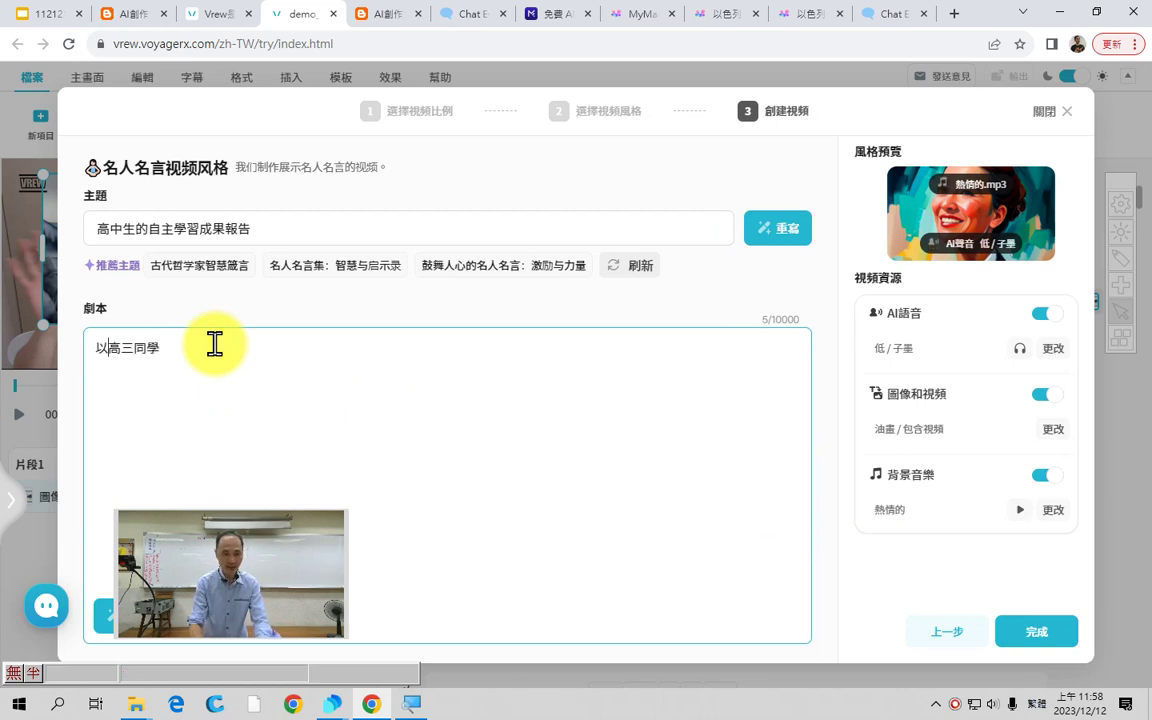
text(霑)
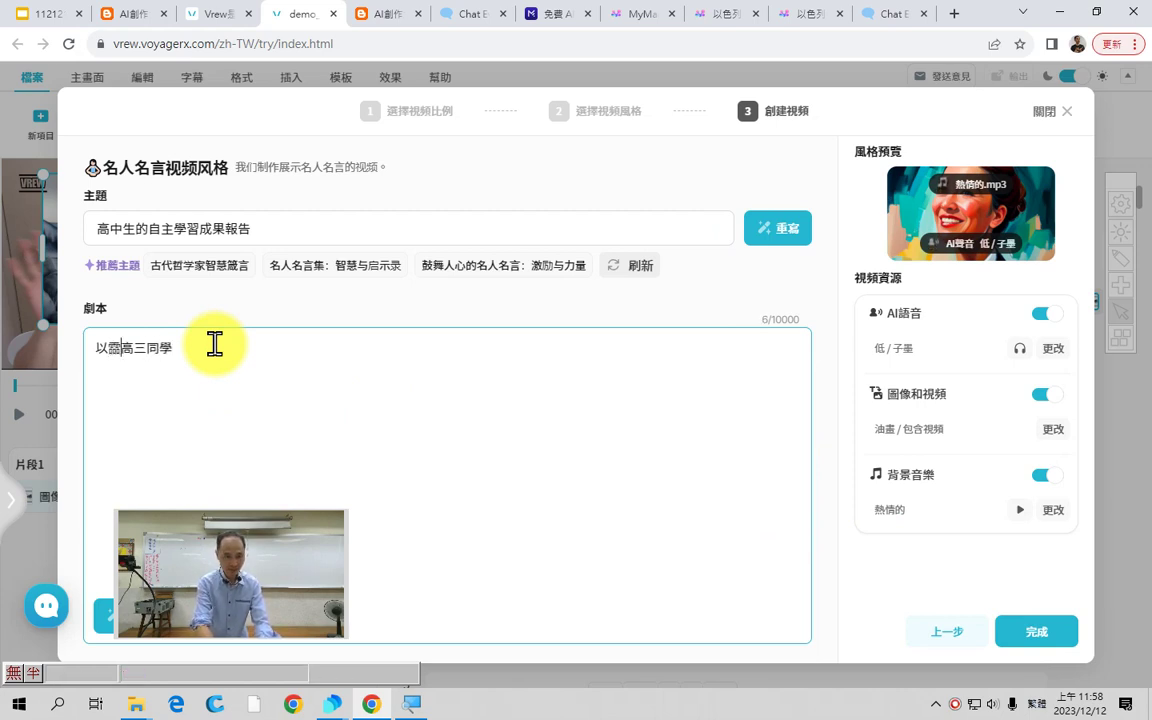
key(BackSpace)
text(台灣的)
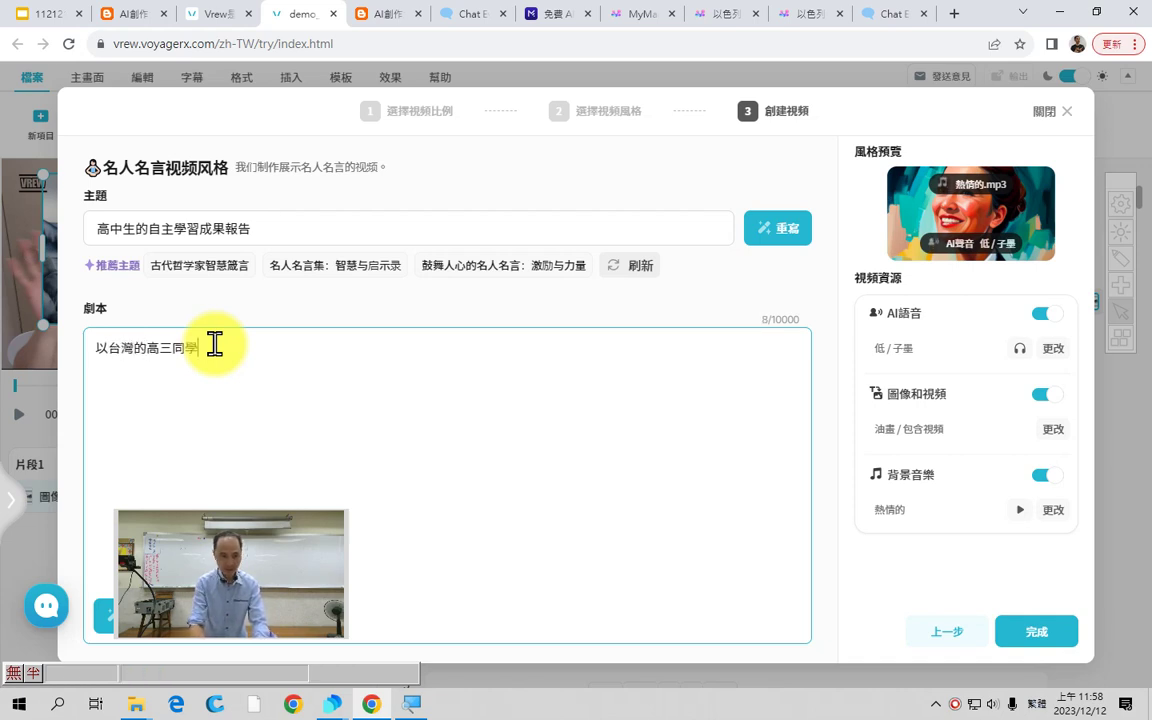
text(高三同學為)
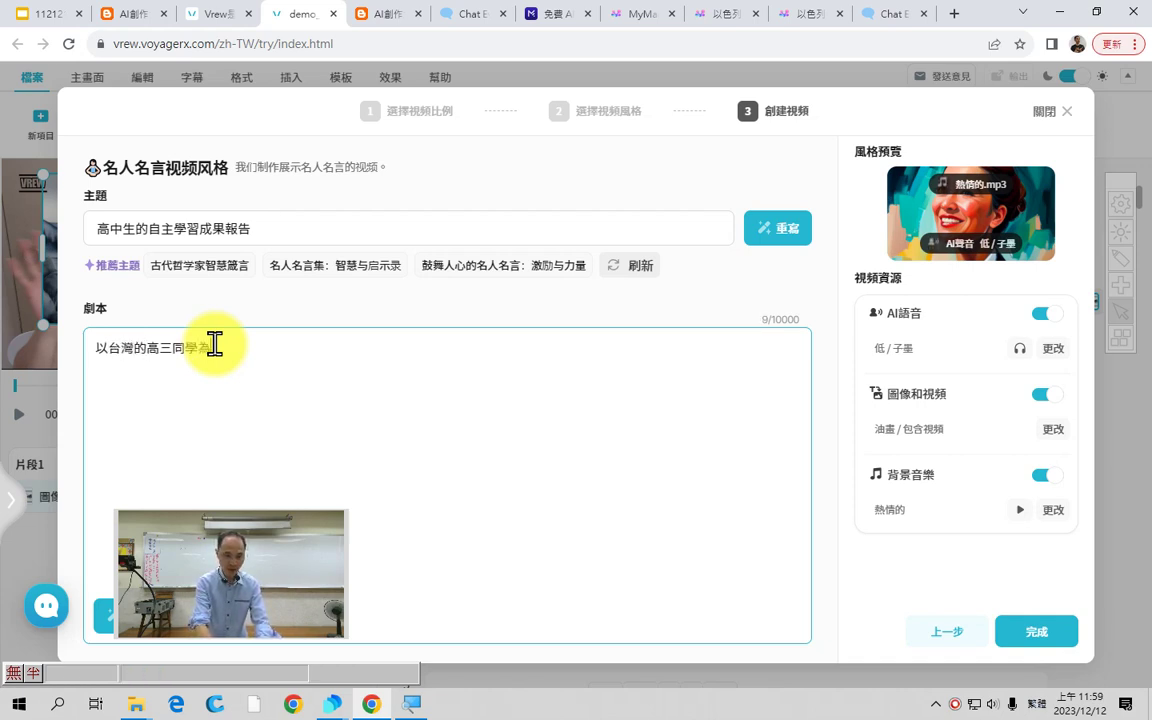
text(標準)
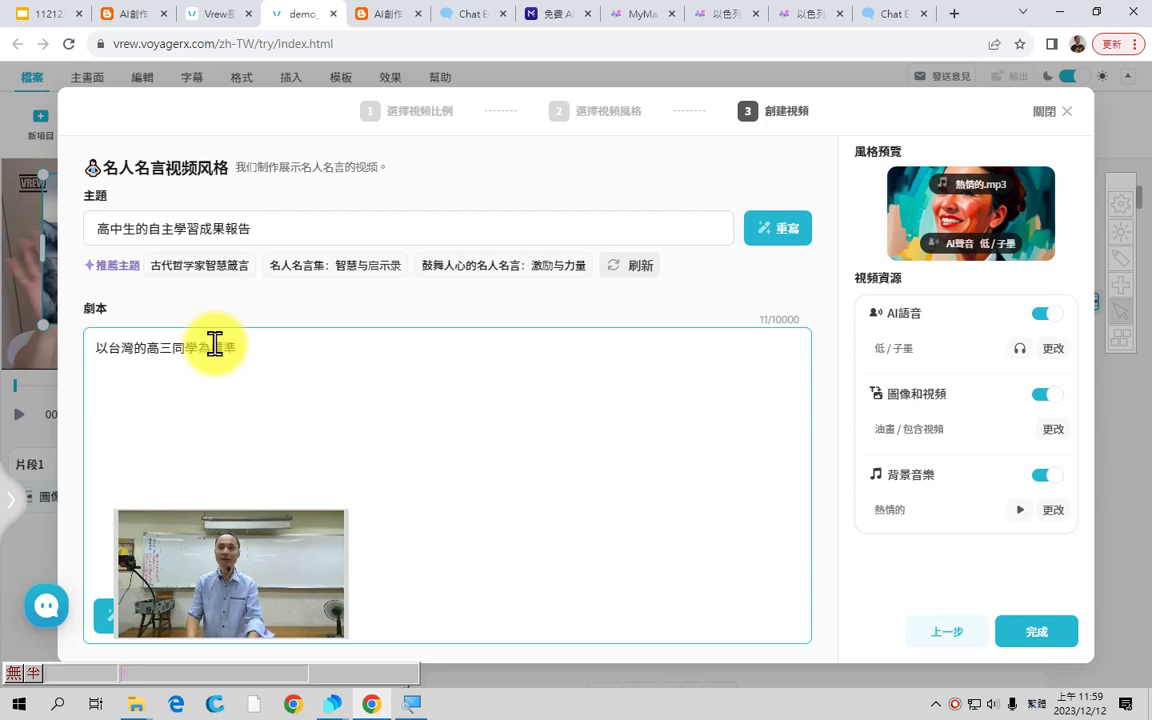
key(Return)
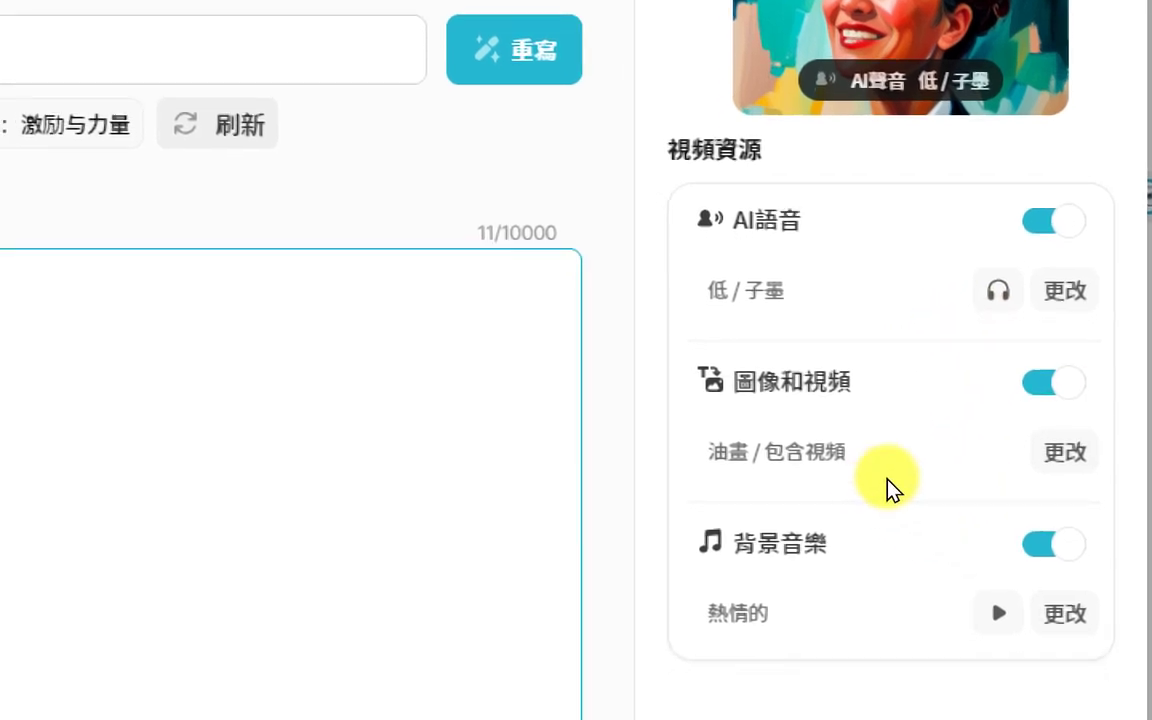
Preview the 熱情的 background music and the 子墨 AI voice, and open the voice actor selection.
click(998, 612)
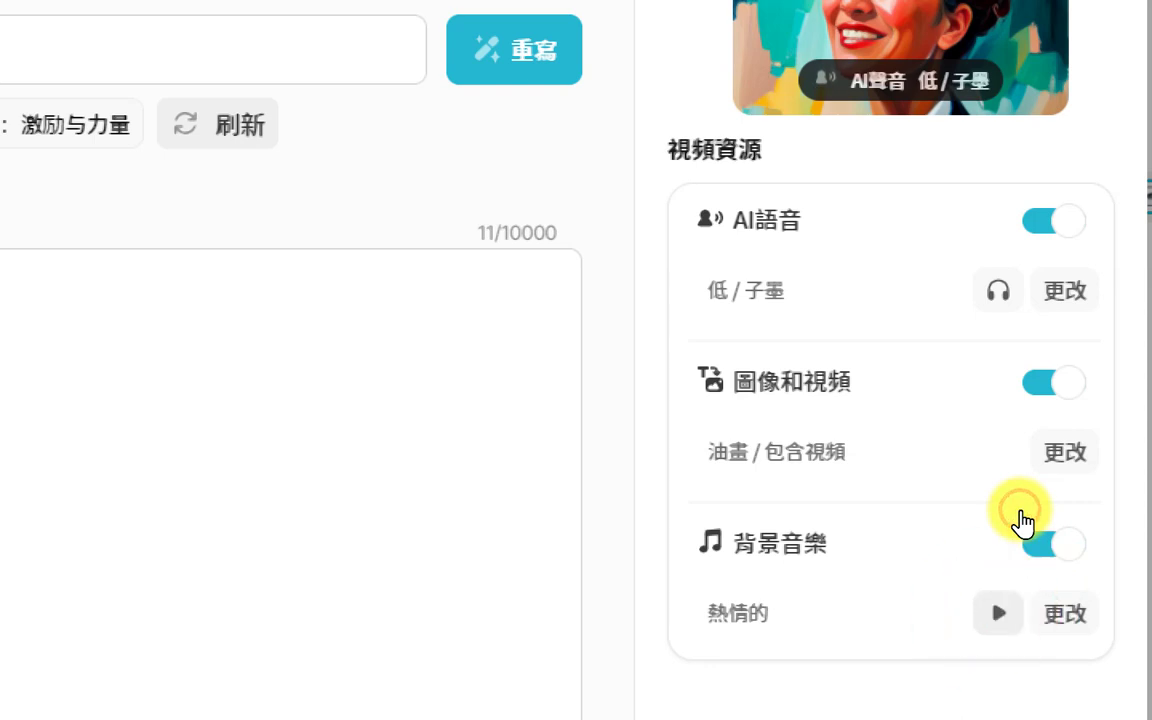
click(1017, 350)
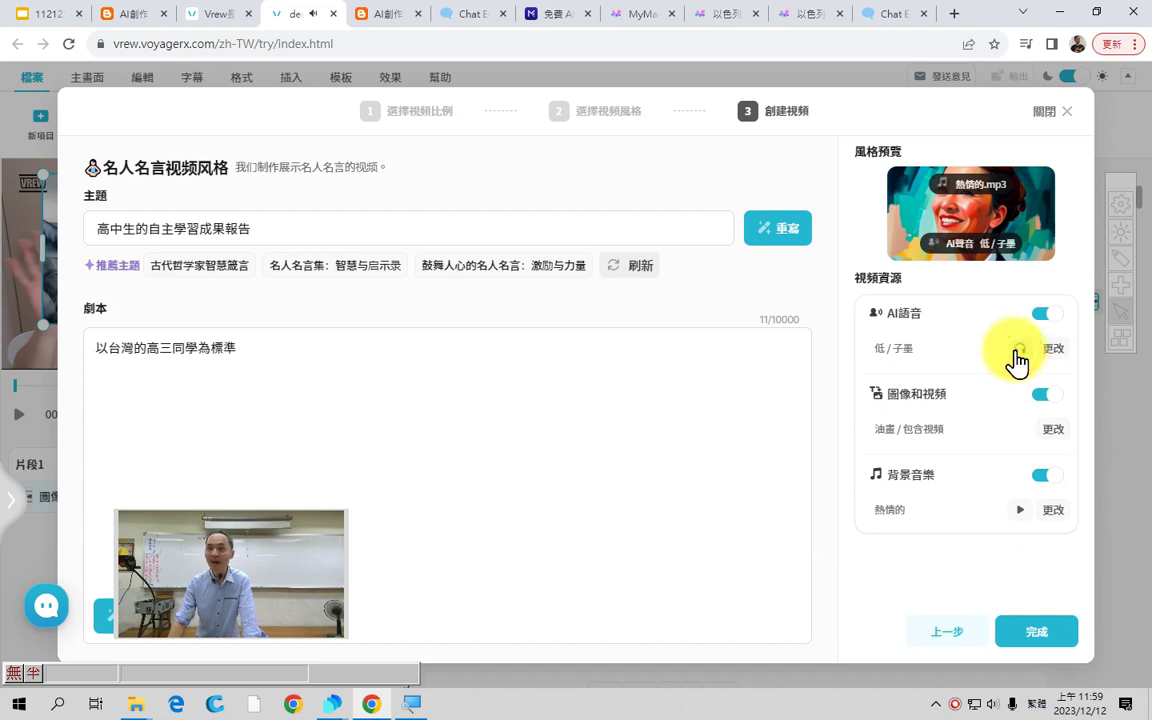
click(1053, 348)
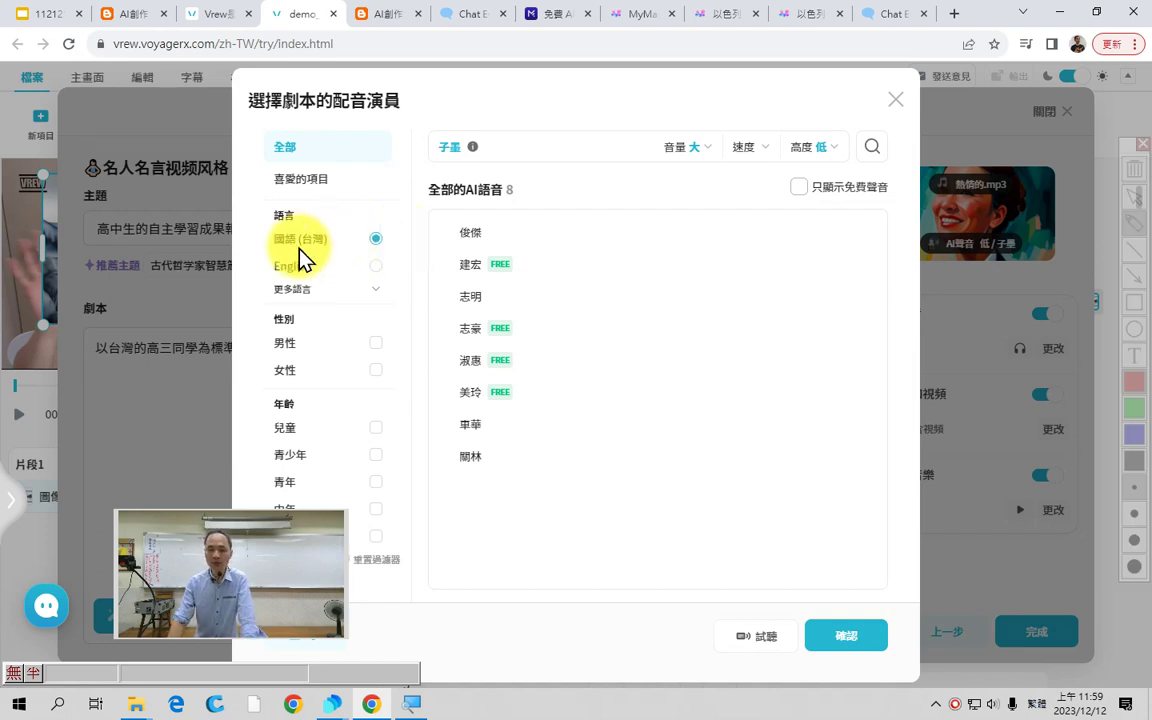
Mark the 國語 (台灣) language and the list of AI voices with red pen annotations, and clear the markings.
mouse_move(268, 253)
mouse_down()
mouse_move(410, 256)
mouse_move(405, 238)
mouse_move(271, 208)
mouse_move(248, 246)
mouse_up()
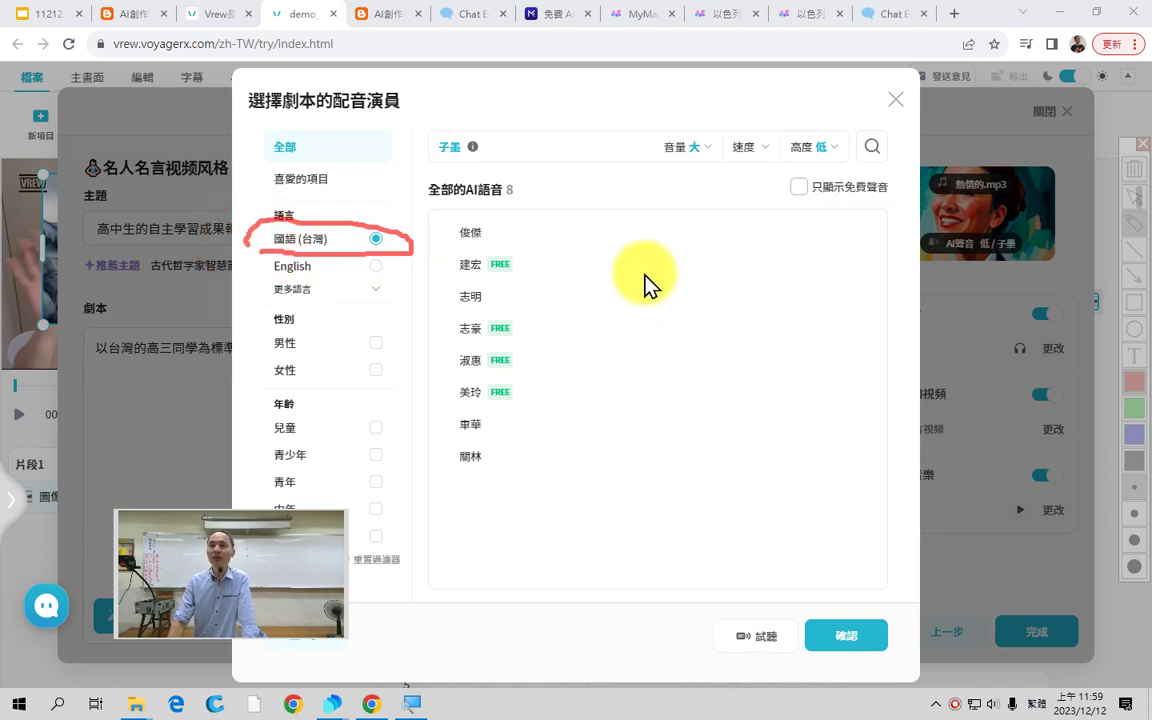
drag(580, 212, 563, 460)
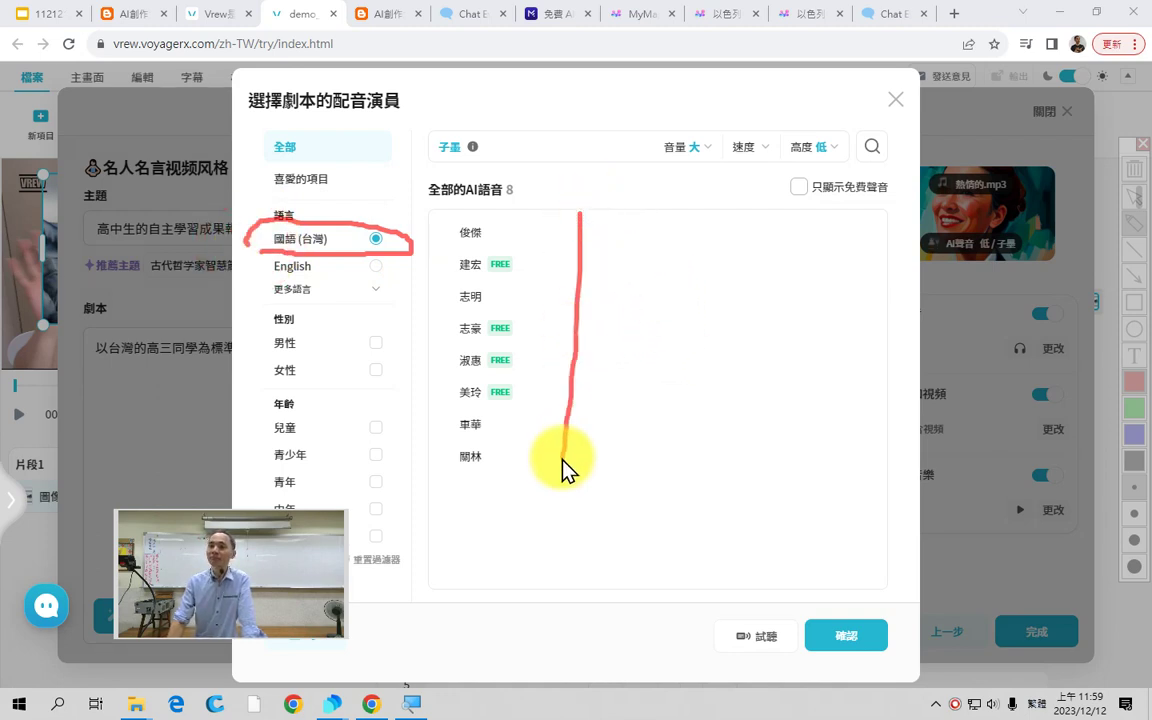
key(Escape)
Choose the free 美玲 AI voice and generate the video from the current script.
click(488, 397)
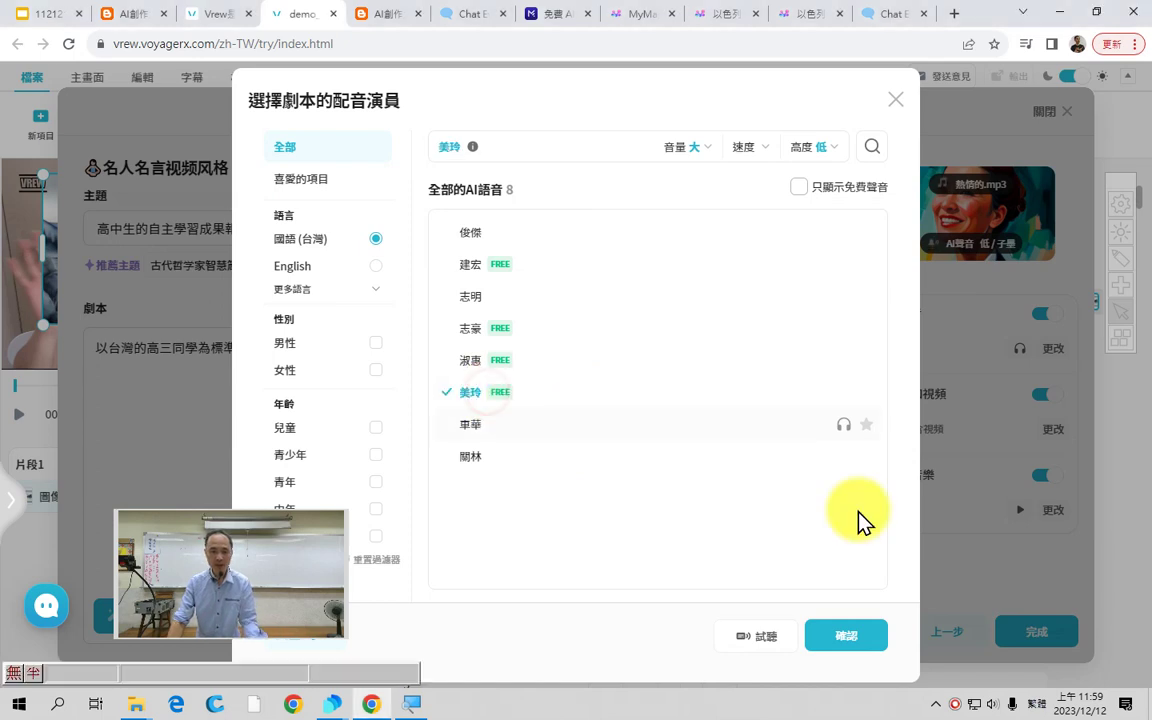
click(848, 635)
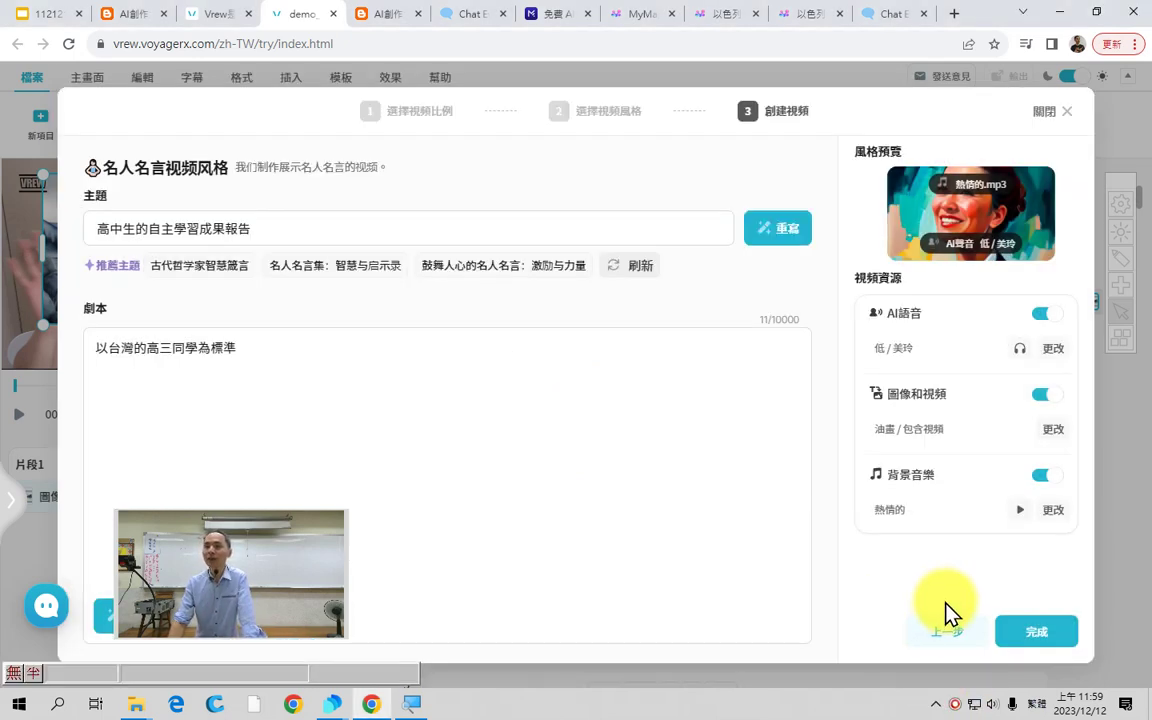
click(1040, 634)
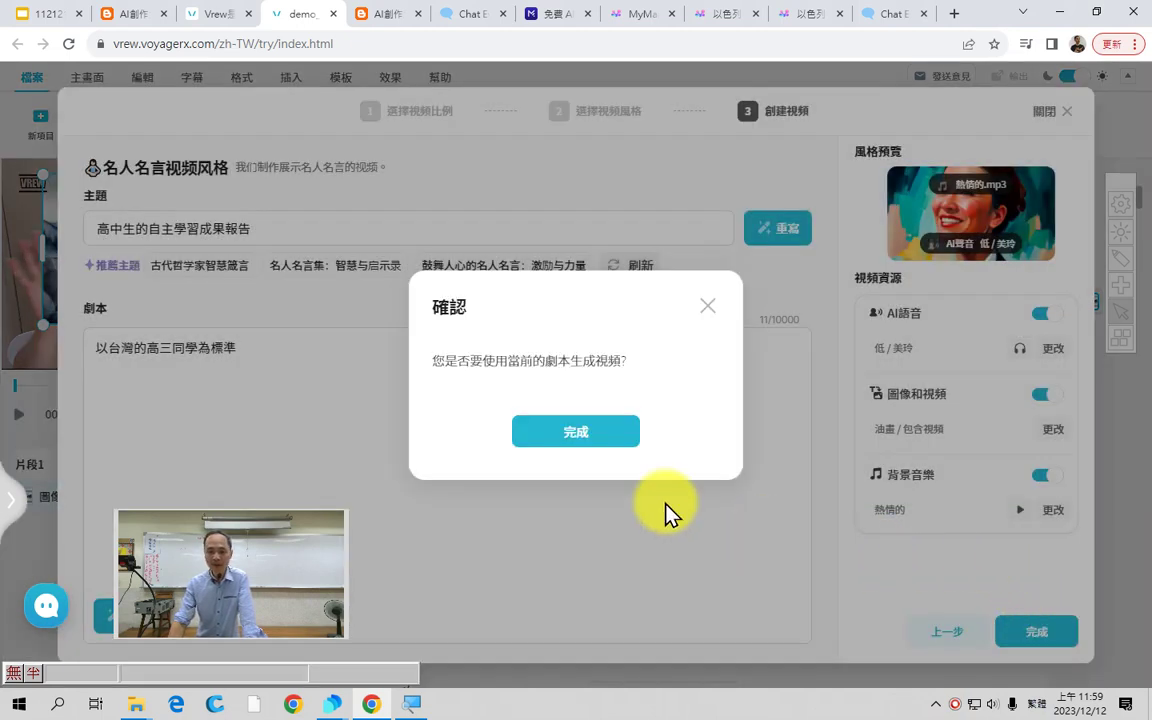
click(598, 438)
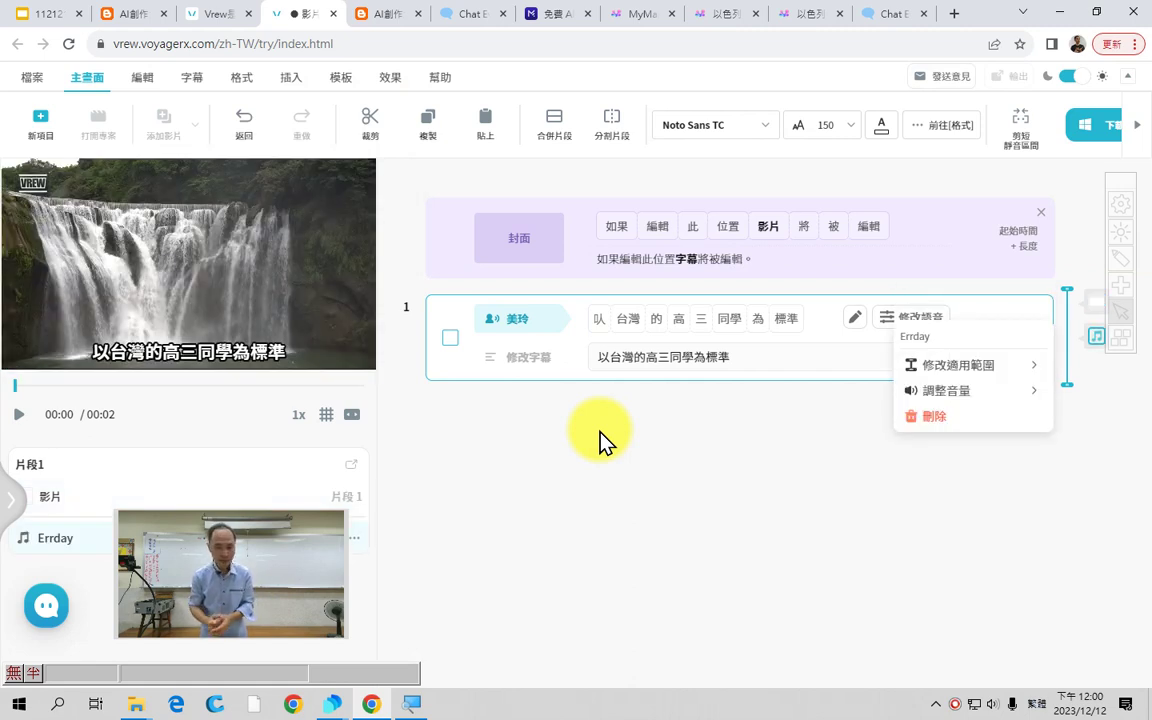
Dismiss the background music options and play the generated video.
click(793, 452)
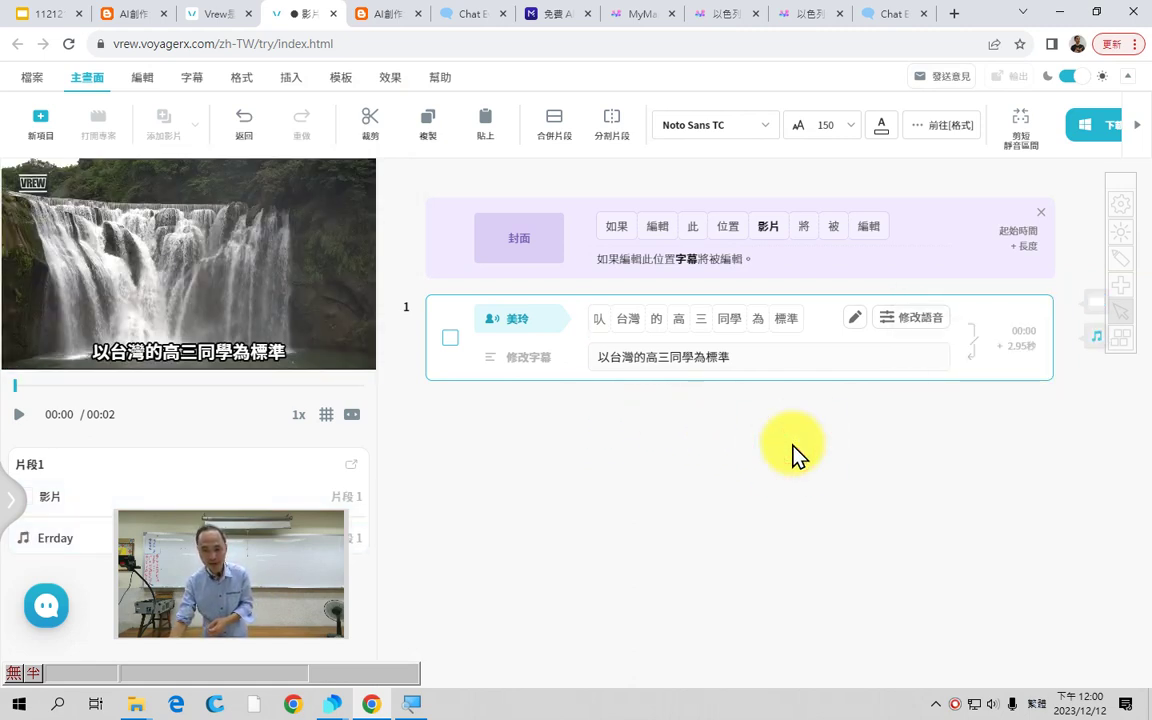
click(19, 418)
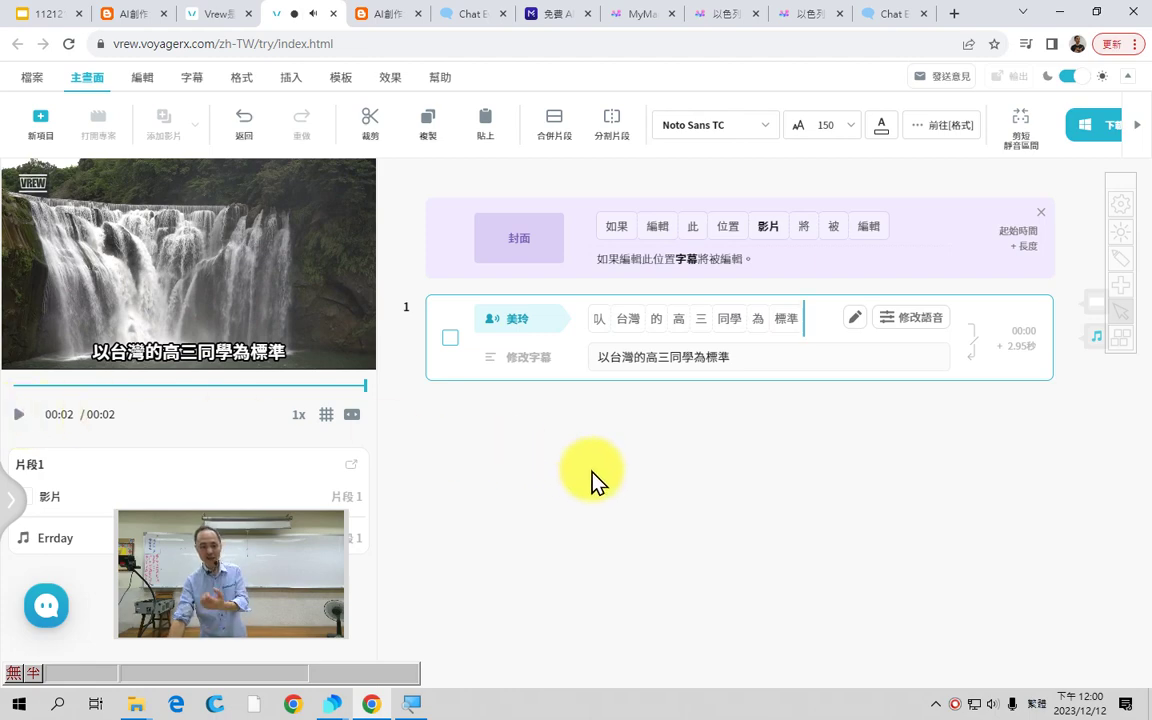
drag(248, 567, 1020, 609)
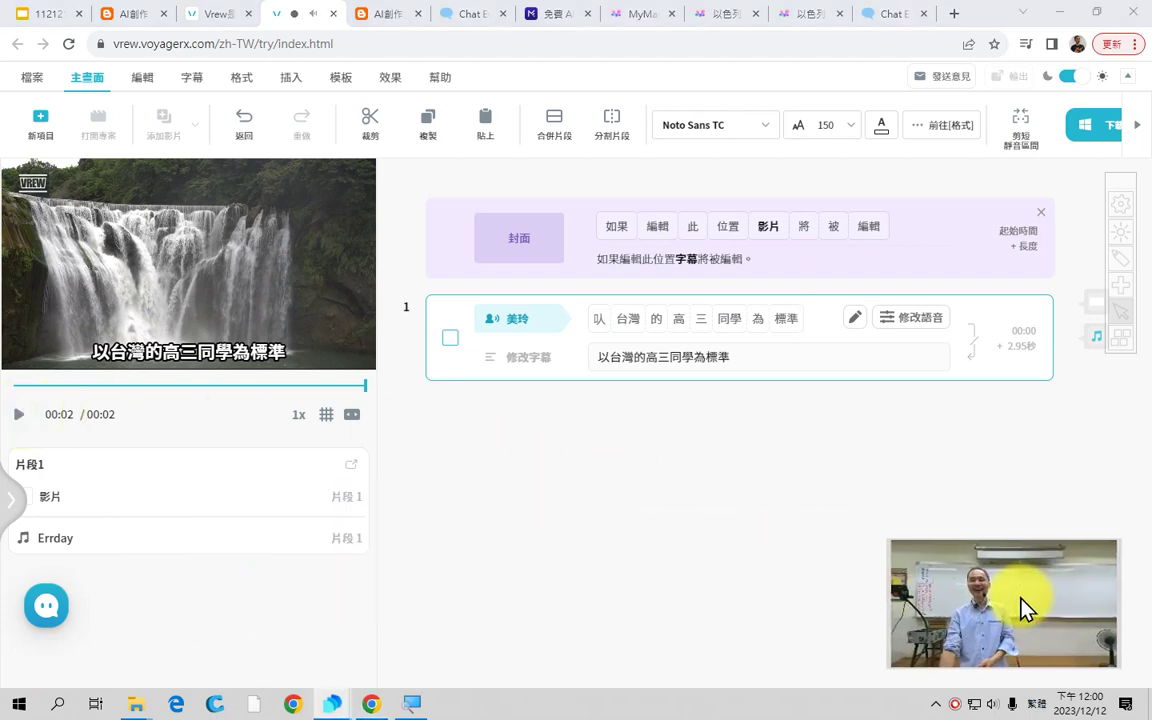
Start a new text-to-video project, accept the YouTube 16:9 ratio and proceed to the video style choice.
click(52, 128)
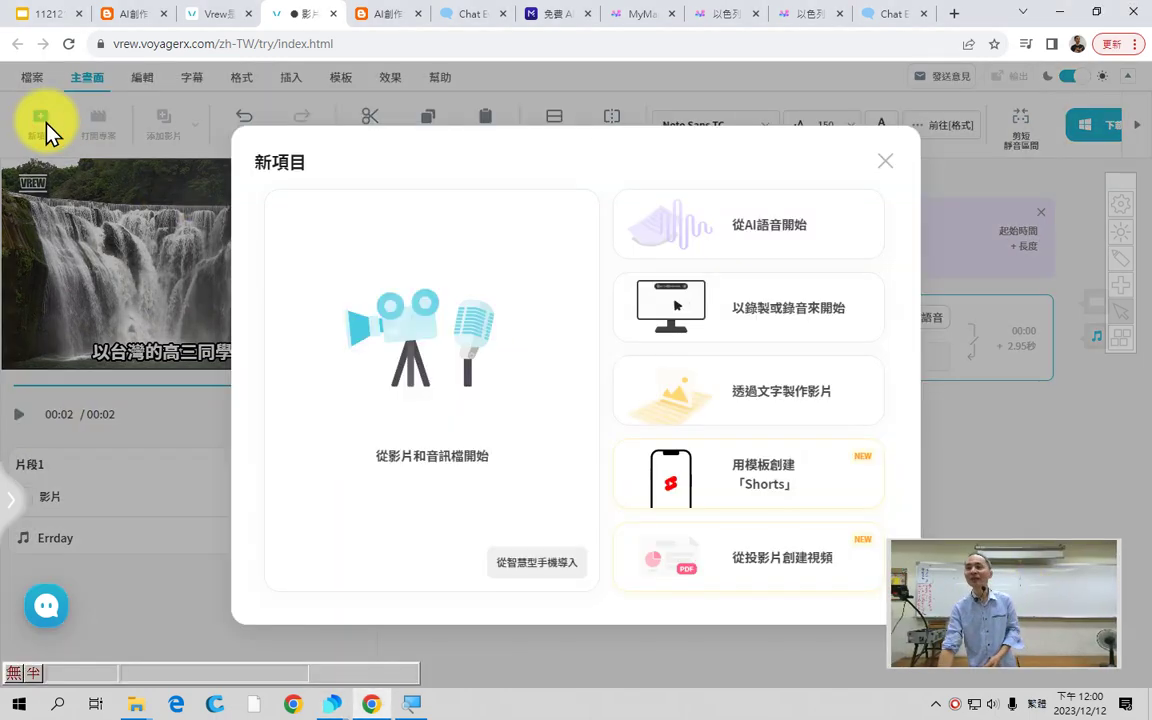
click(738, 402)
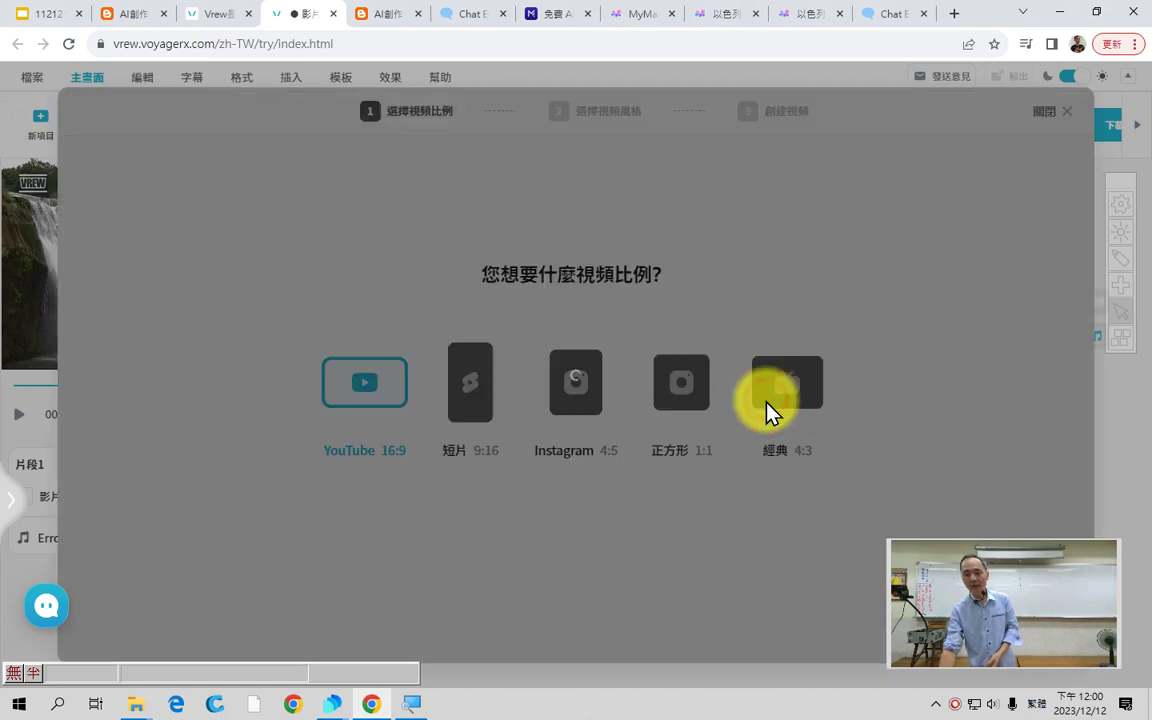
drag(956, 556, 985, 492)
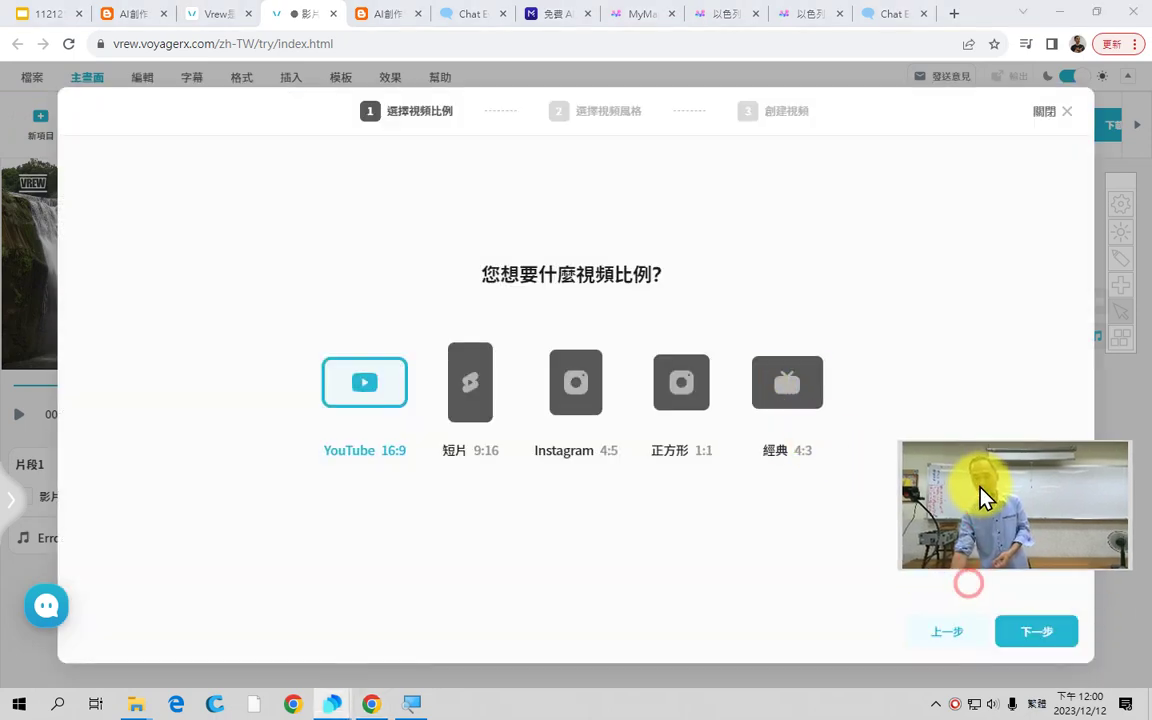
click(1025, 630)
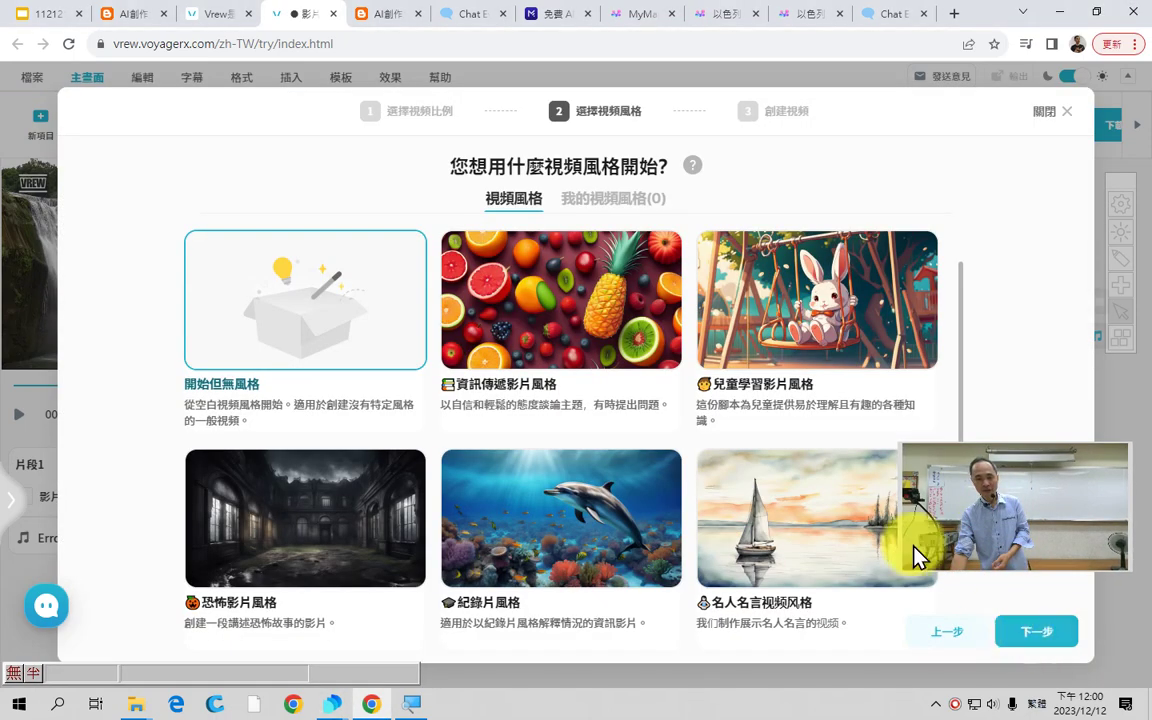
Choose 兒童學習影片風格 (children's learning) as the style, proceed to video creation and dismiss the AI writing tip.
click(700, 290)
click(1022, 630)
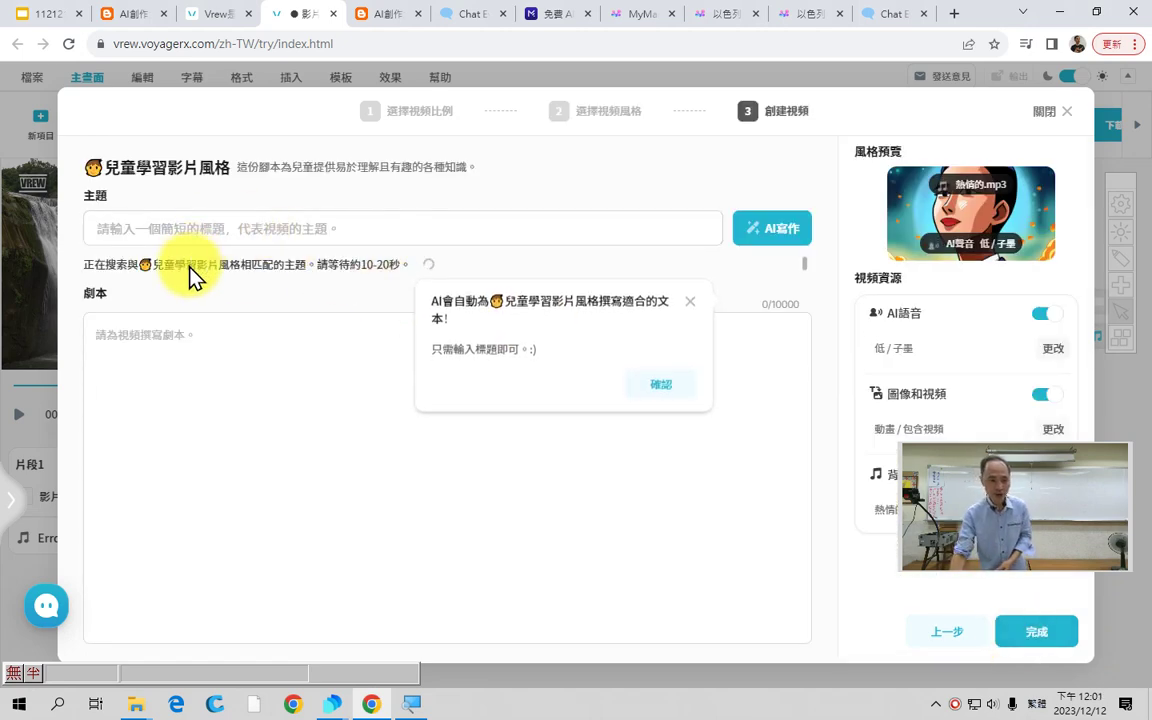
click(661, 388)
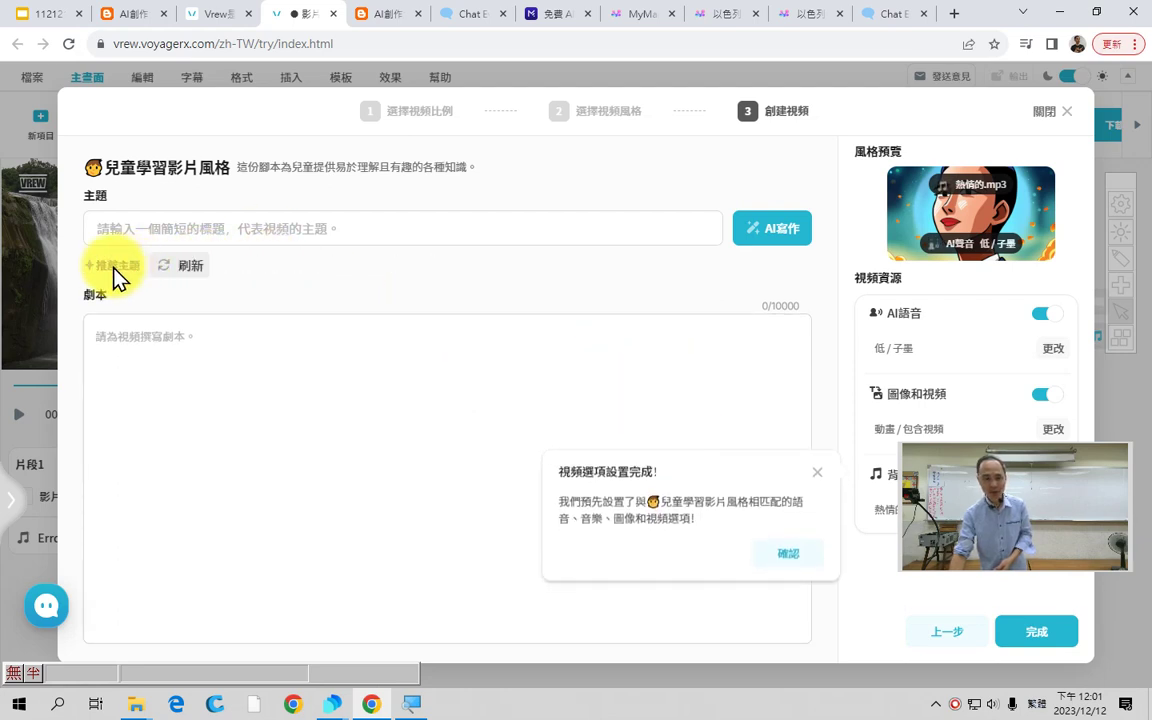
Refresh the recommended topics and use 如何製作一個簡單的紙飛機 as the video topic.
click(189, 272)
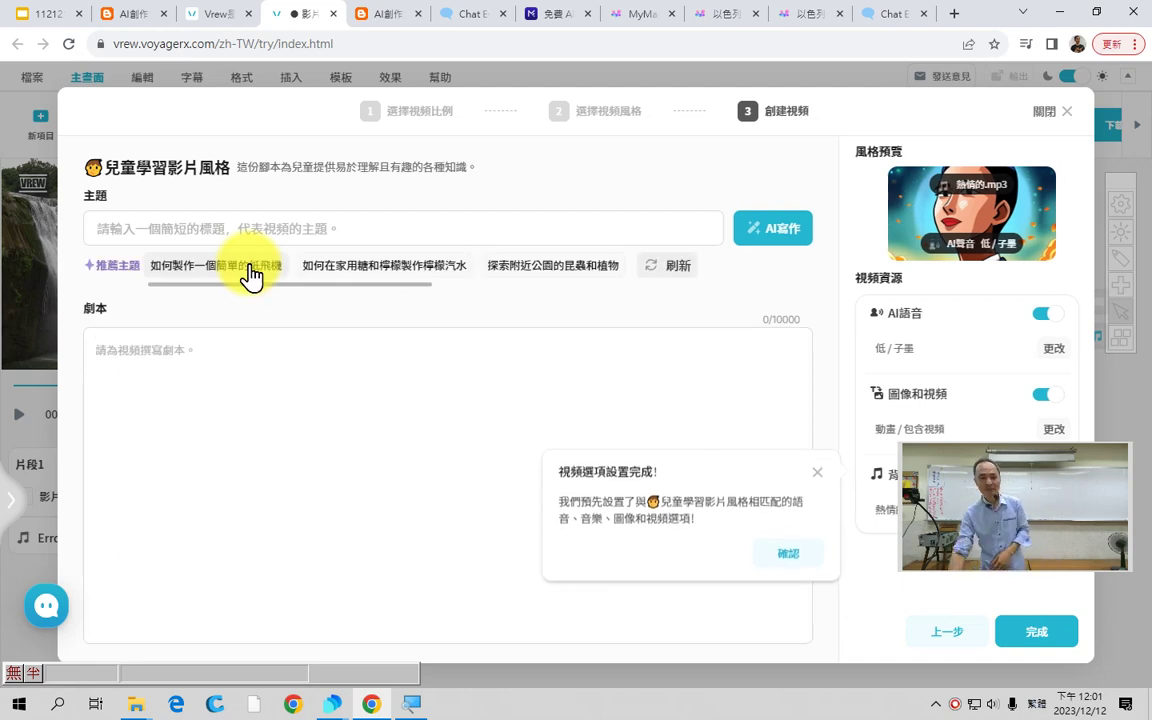
click(256, 272)
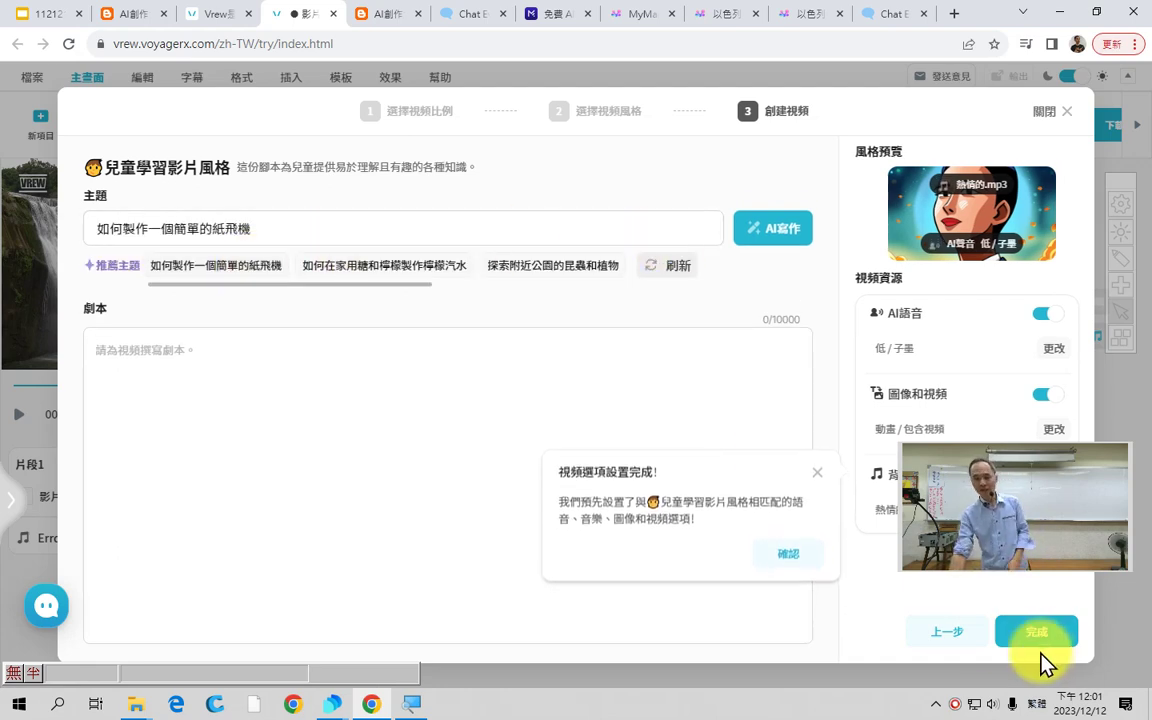
Write 請以幼兒園同學為對象 as the script for the paper plane video.
click(1037, 632)
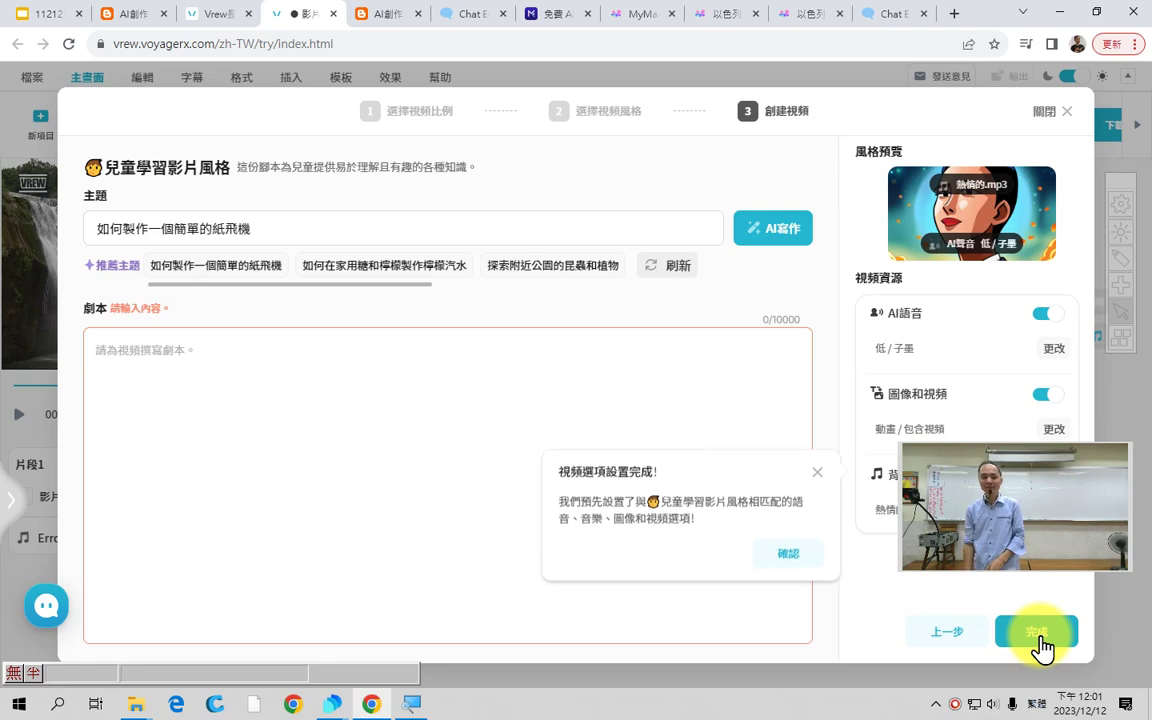
click(330, 352)
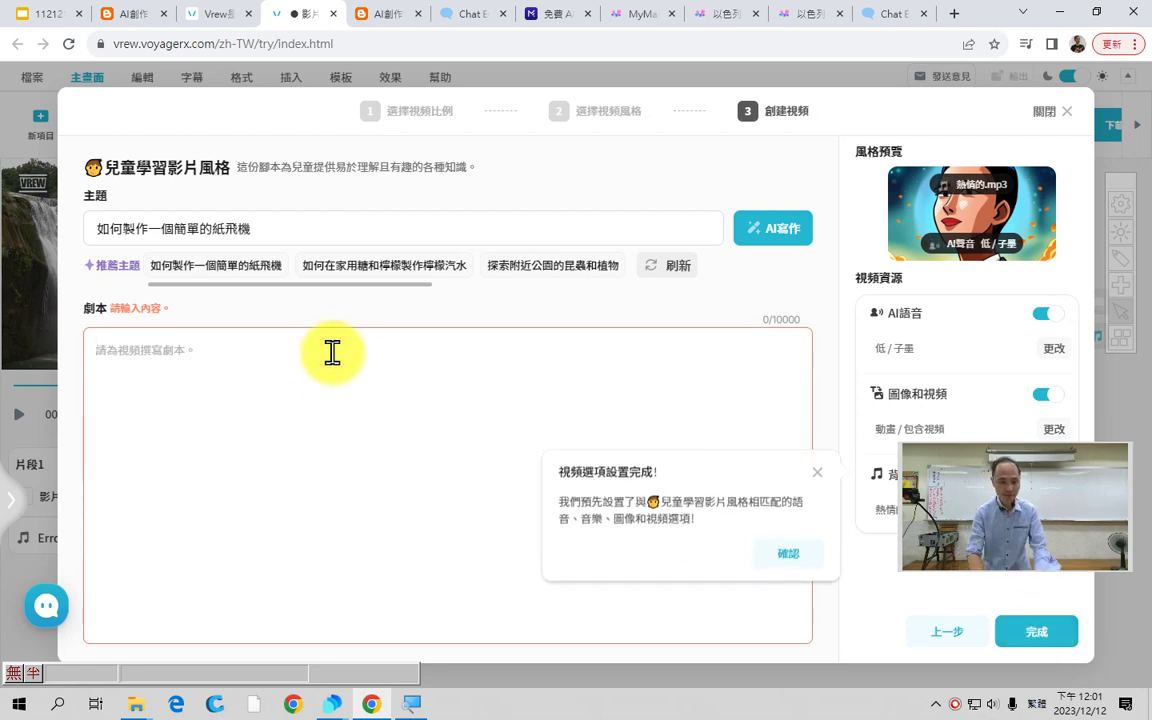
text(請以)
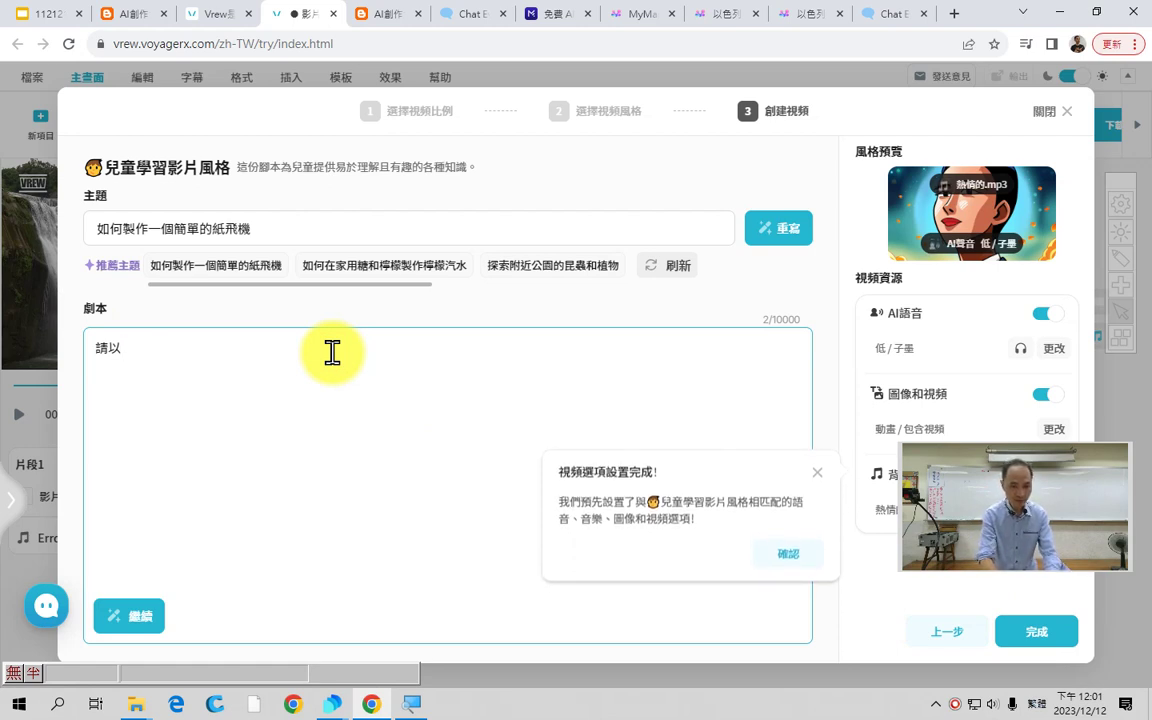
text(w幼)
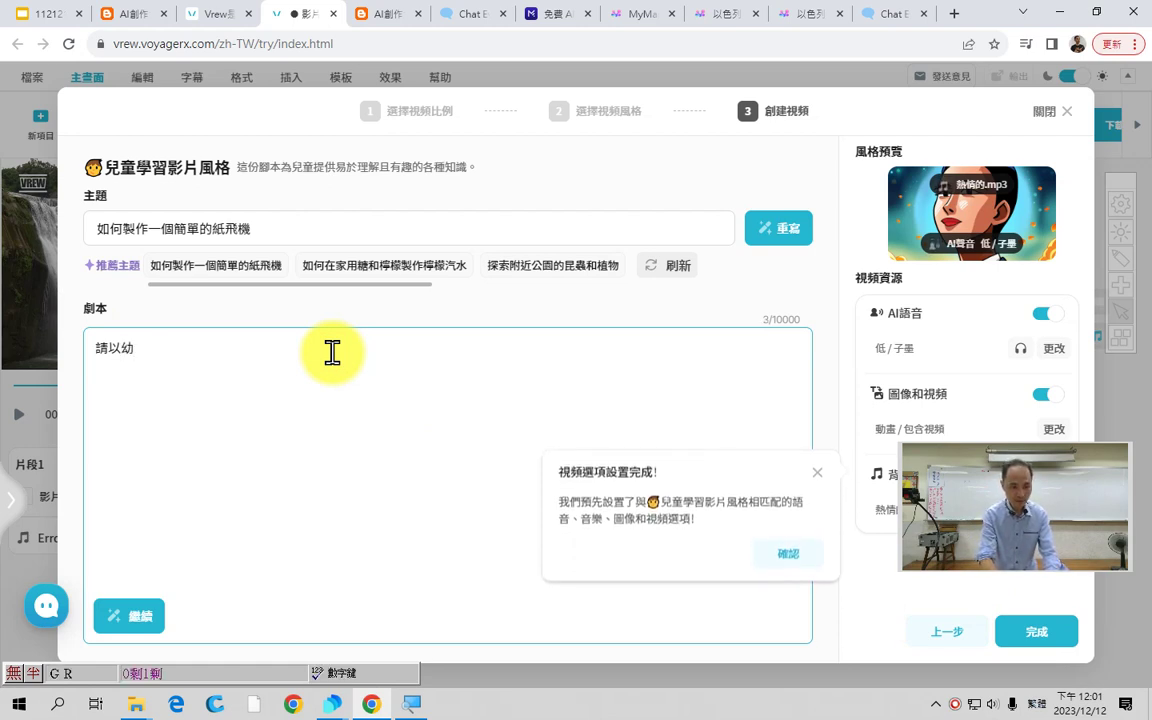
text(兒園同學為)
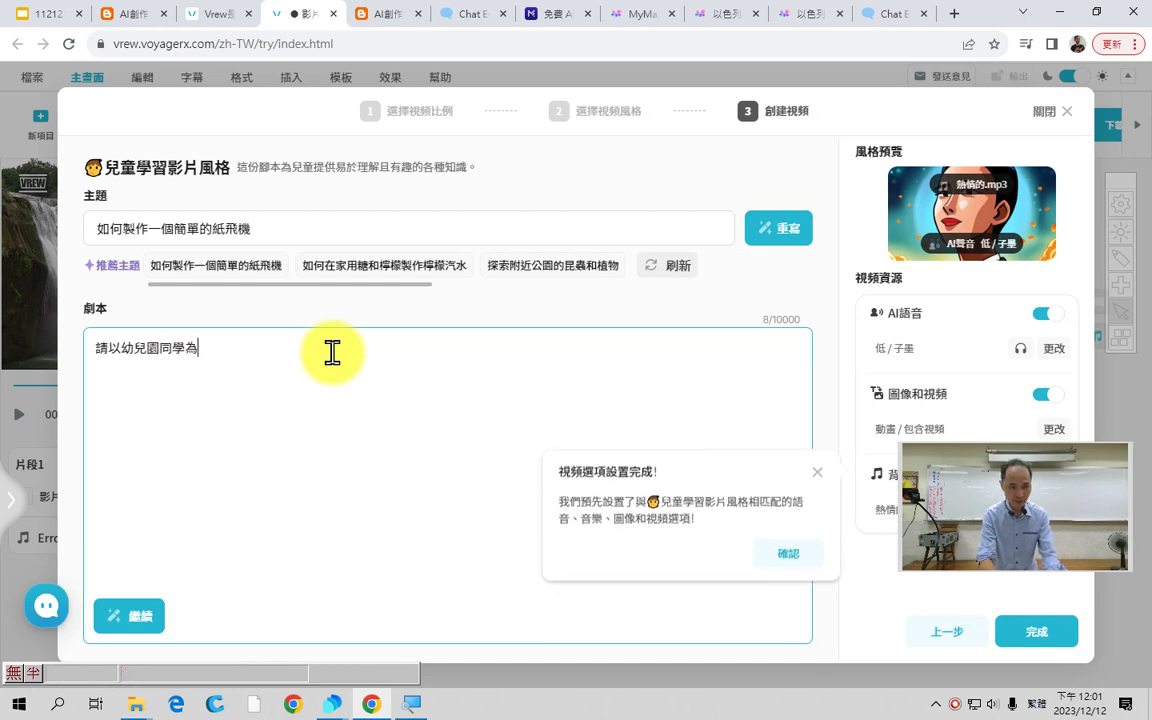
text(對象)
Dismiss the video options notice and confirm generating the video from the current script.
click(790, 555)
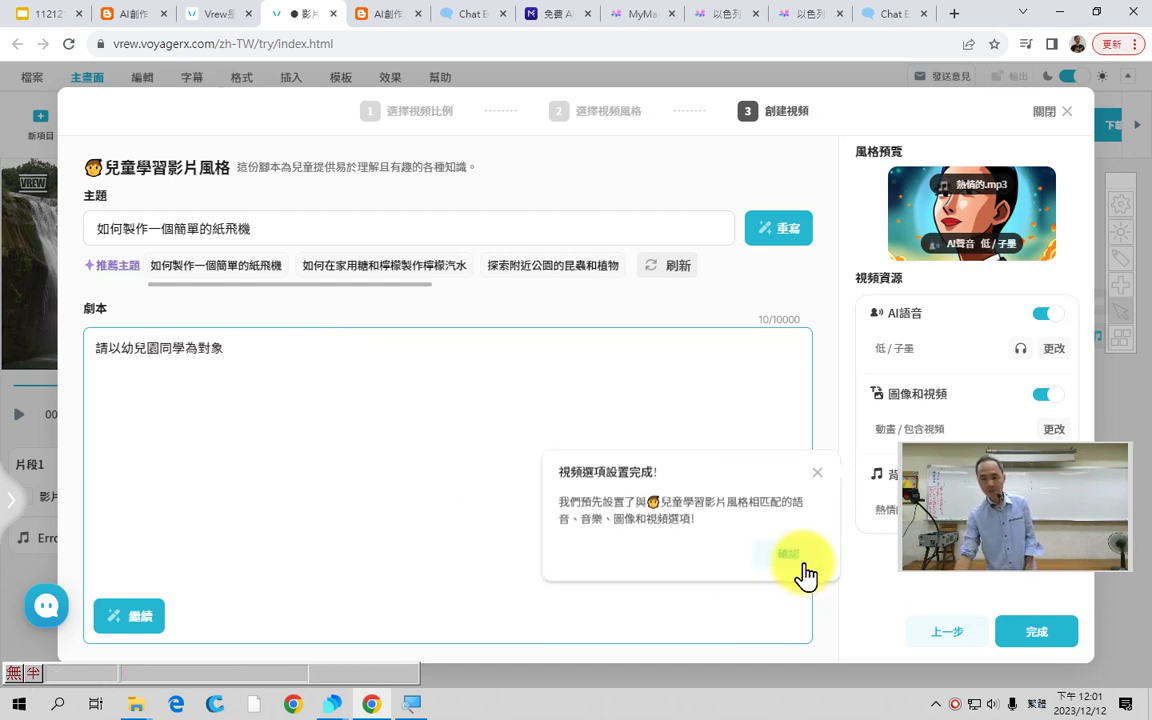
click(1032, 645)
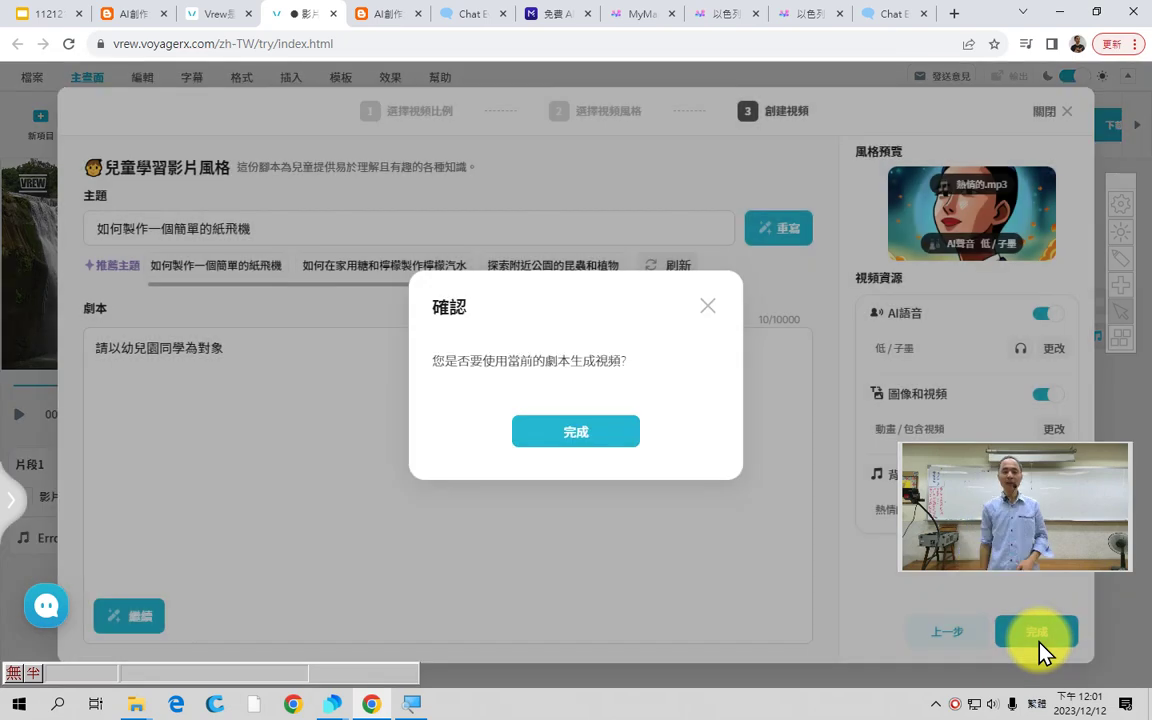
click(603, 431)
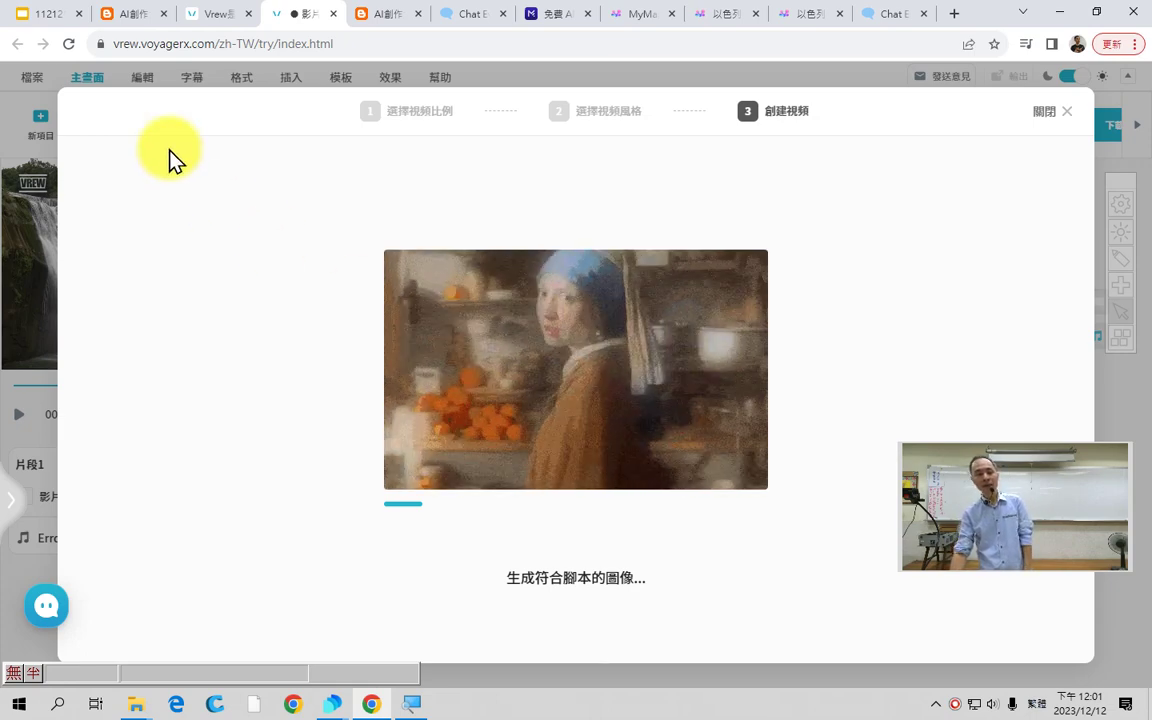
Skim the word cloud sections of the 述文老師學習網 blog tutorial and switch to the AI創作大時代 presentation in Google Slides.
mouse_move(50, 25)
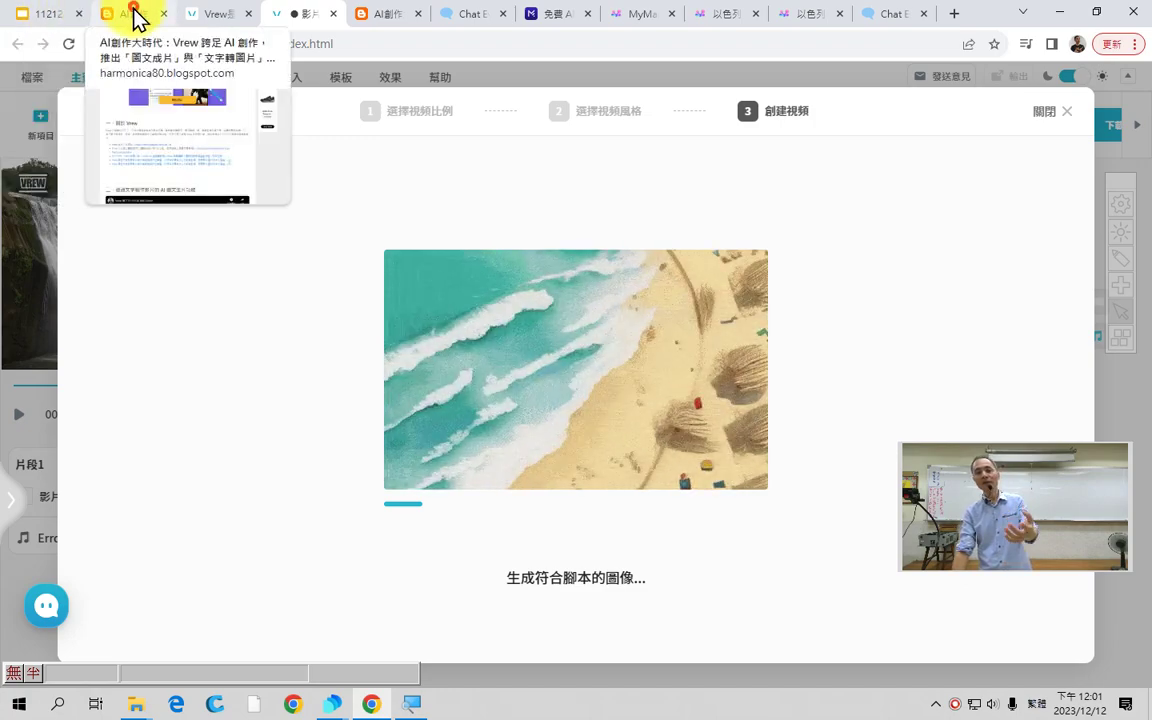
click(133, 15)
click(368, 24)
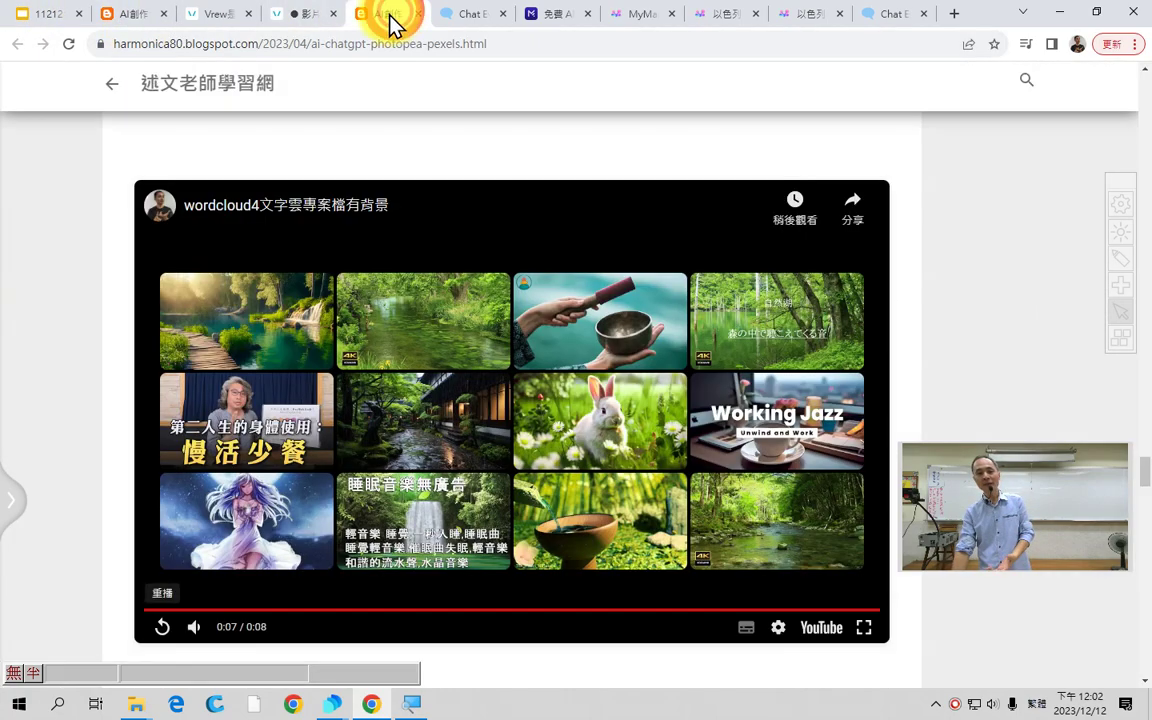
scroll(296, 231, down, 15)
scroll(296, 233, up, 3)
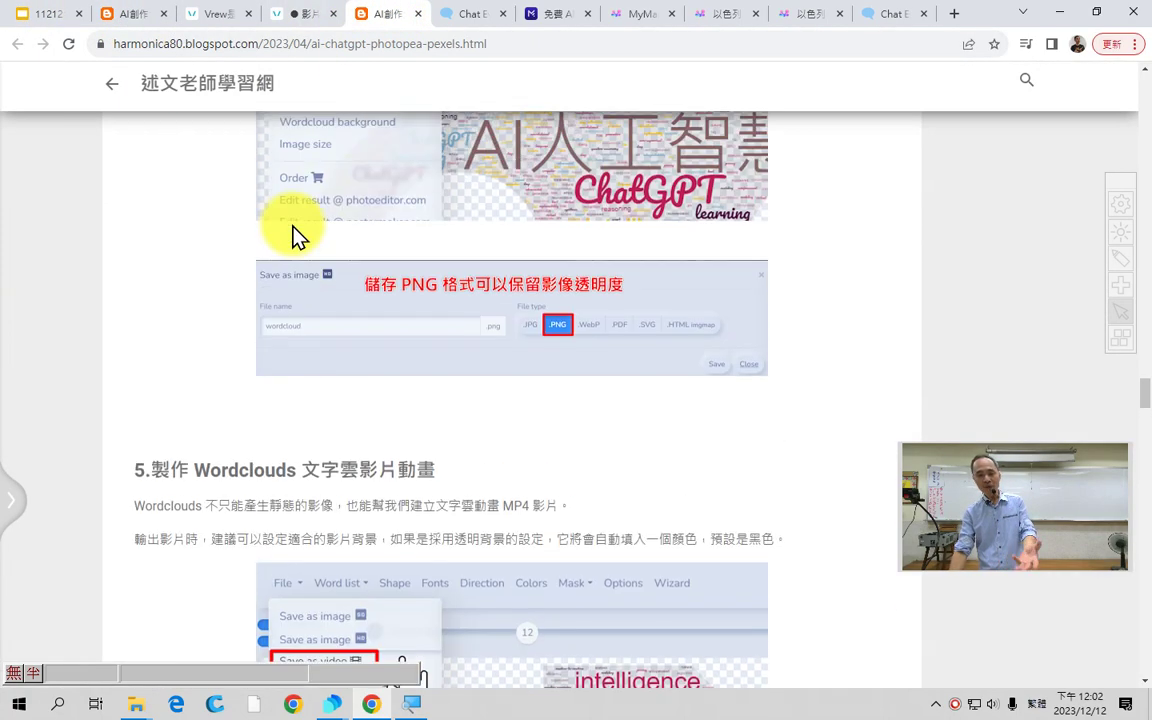
click(45, 14)
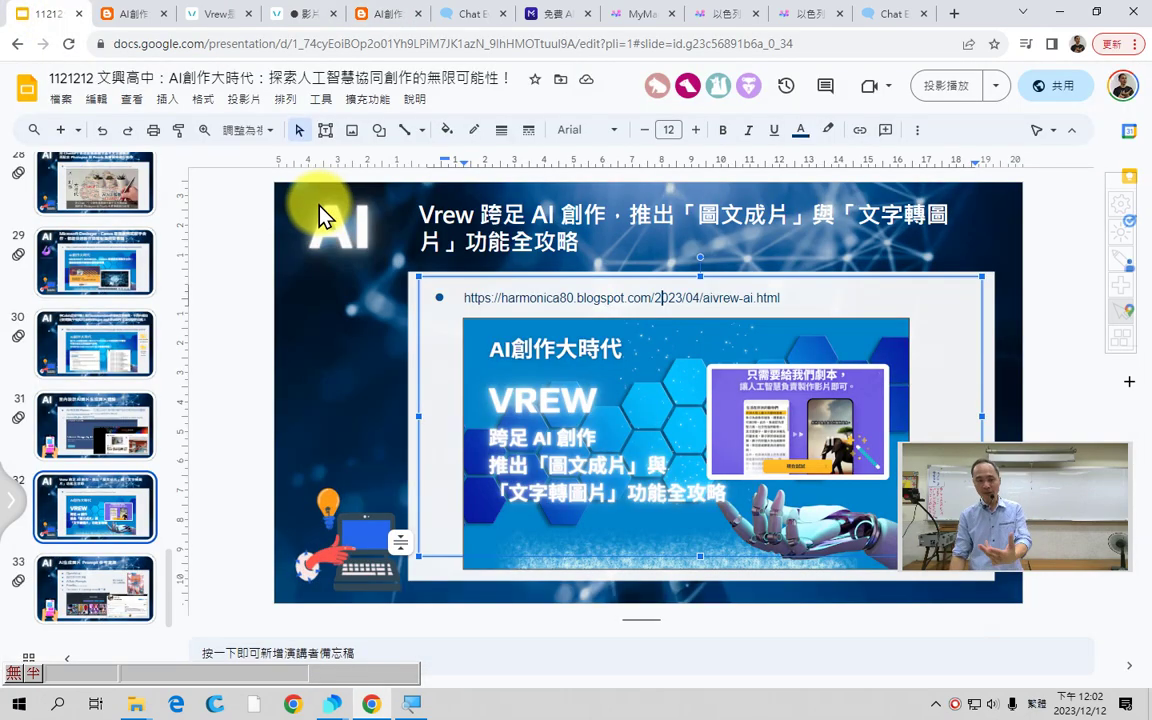